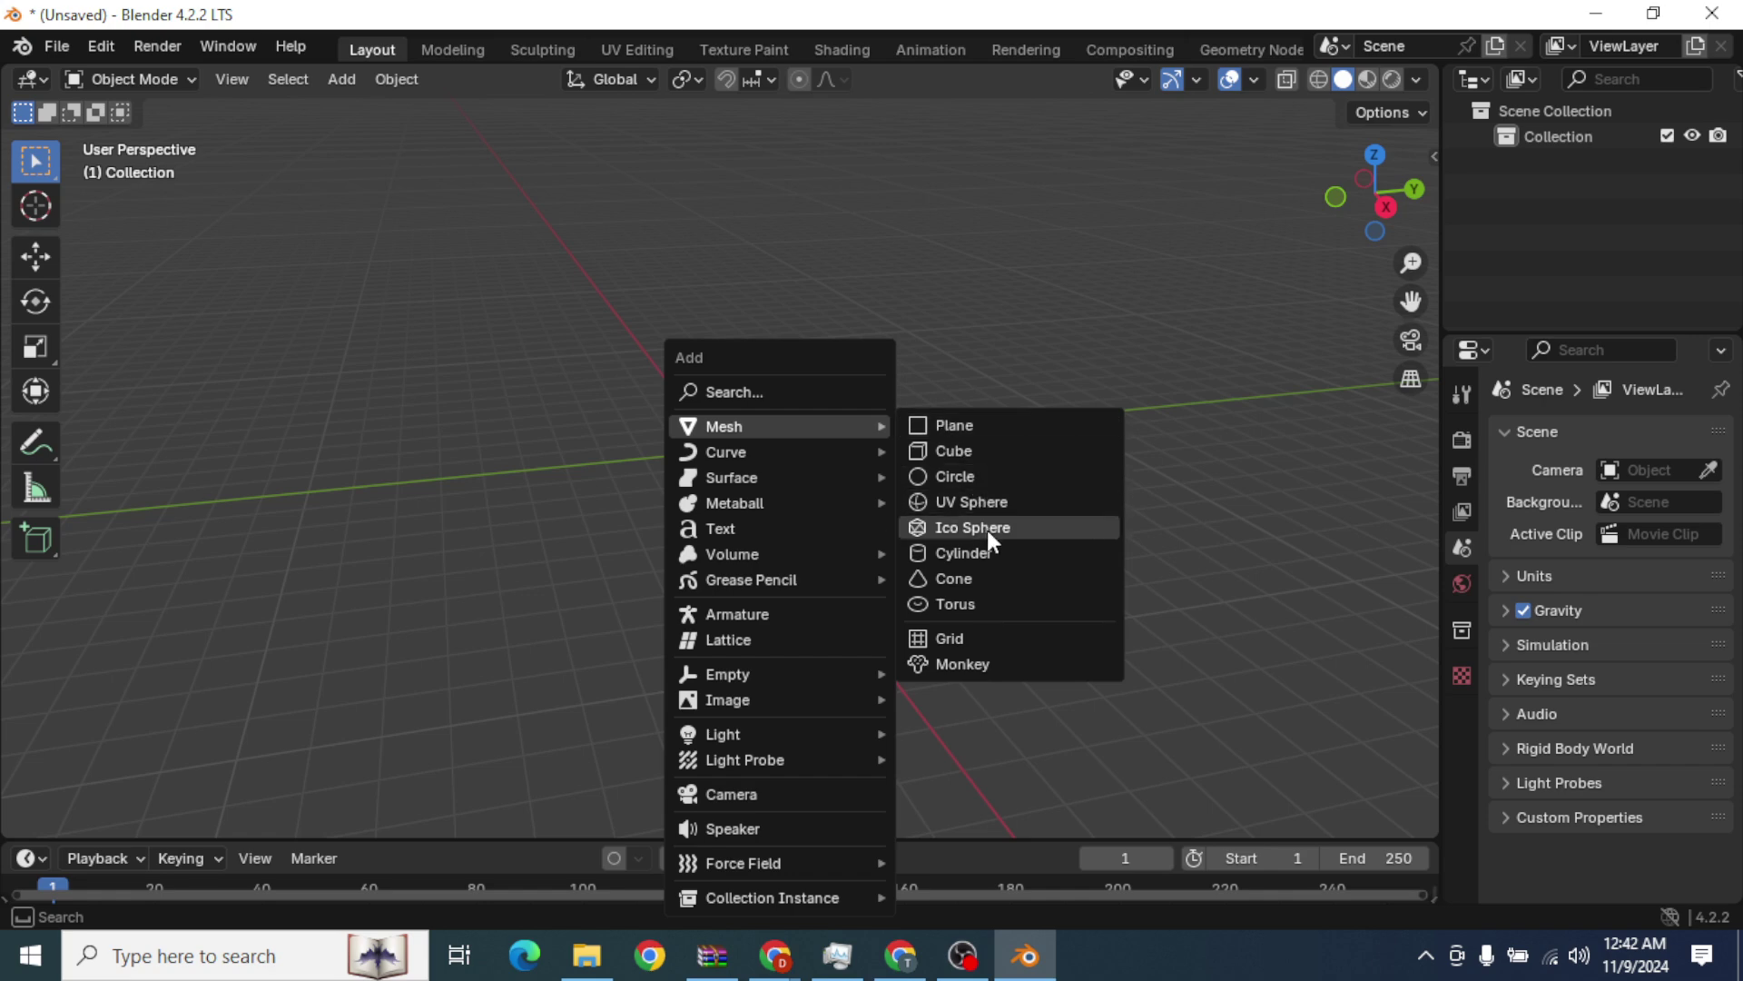
Add a mesh cylinder at the origin and move it 1 m up along the Z axis.
click(1003, 554)
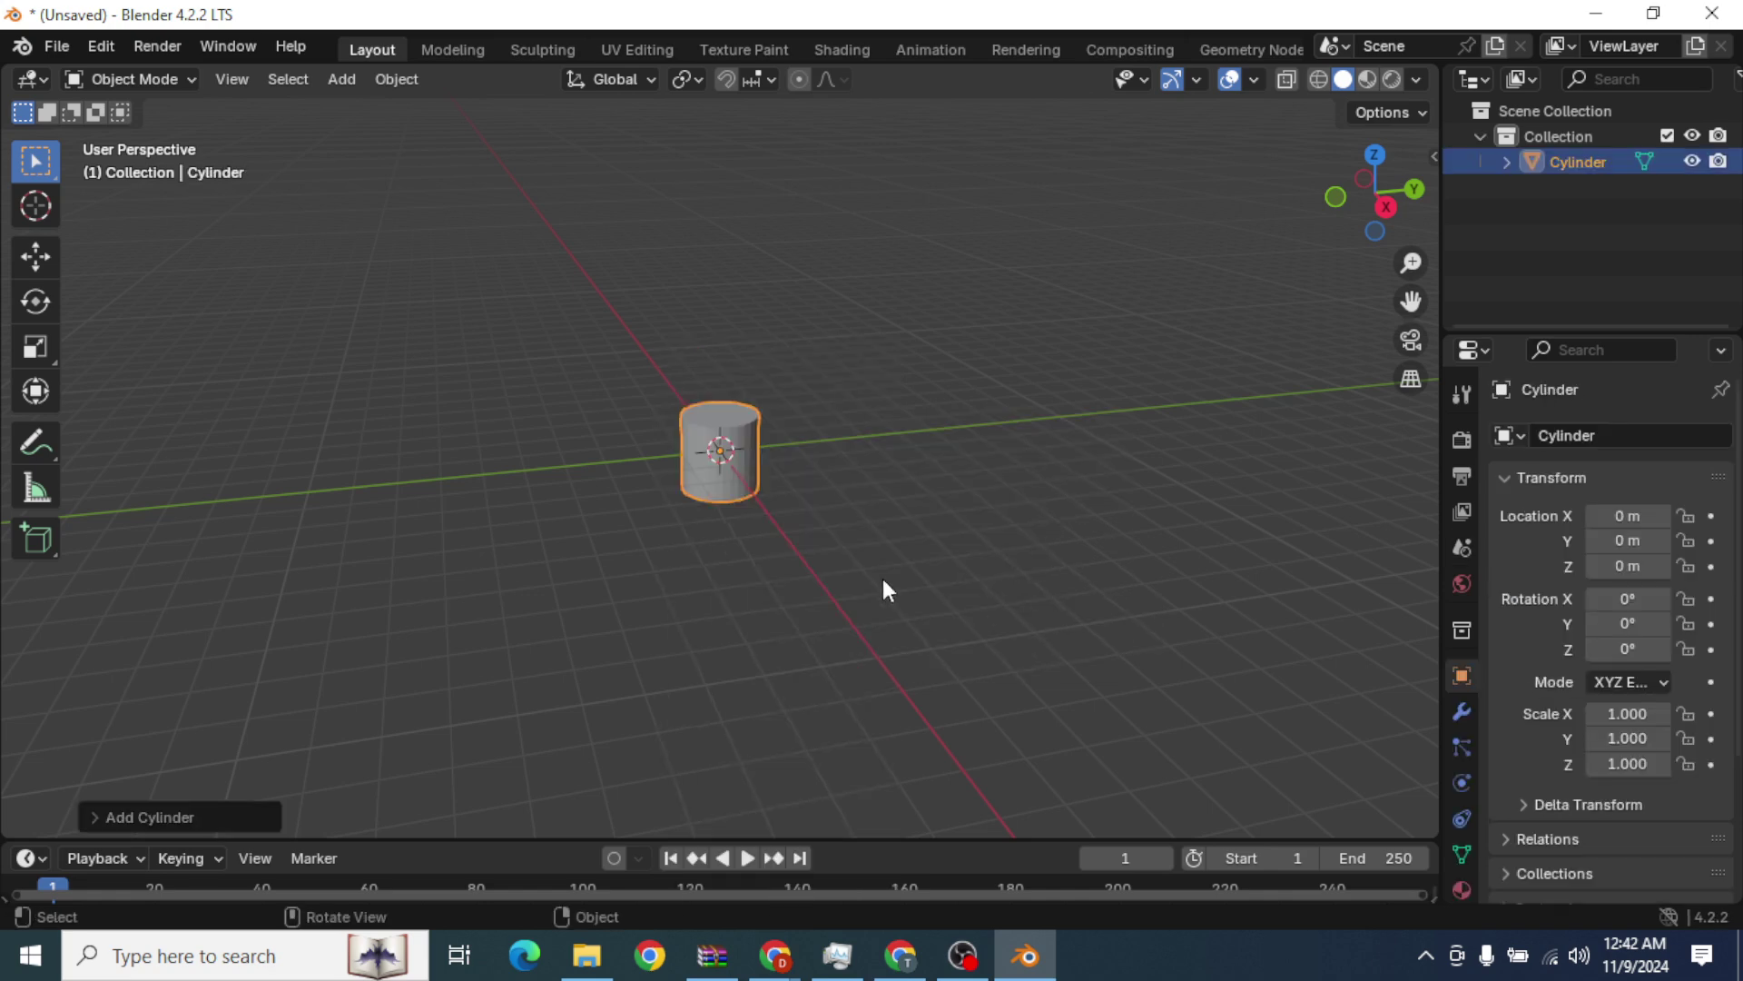
middle_drag(883, 579, 875, 616)
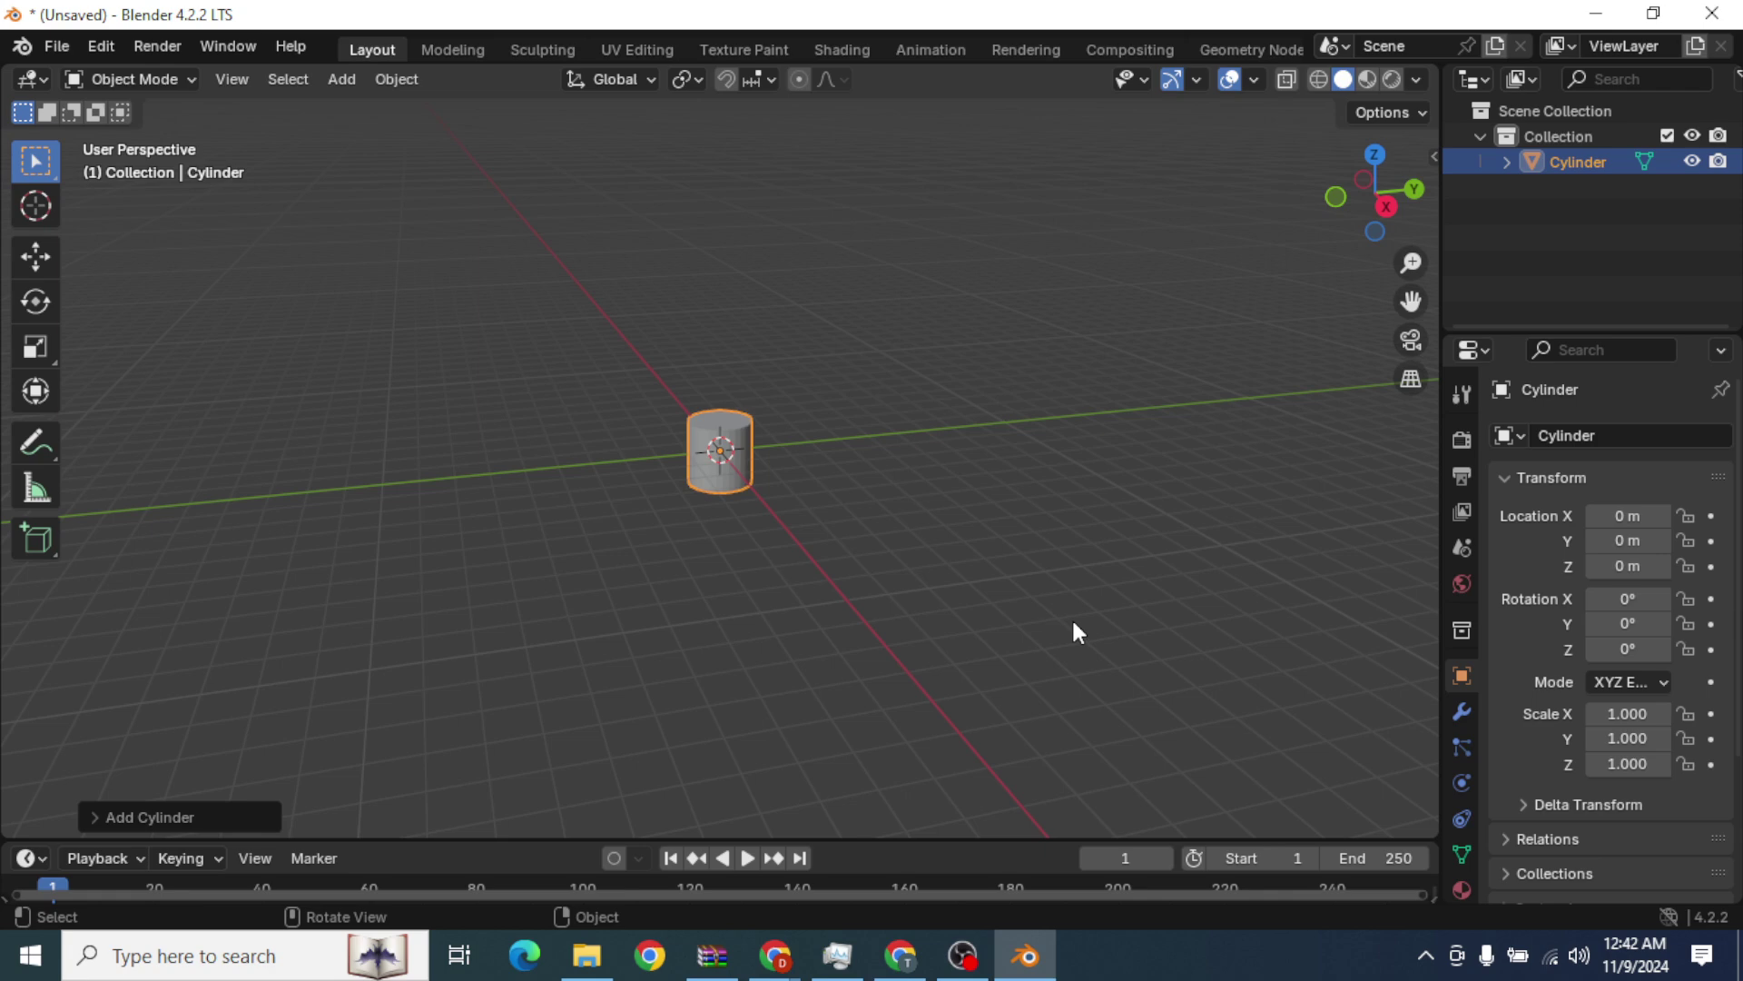
key(KP_1)
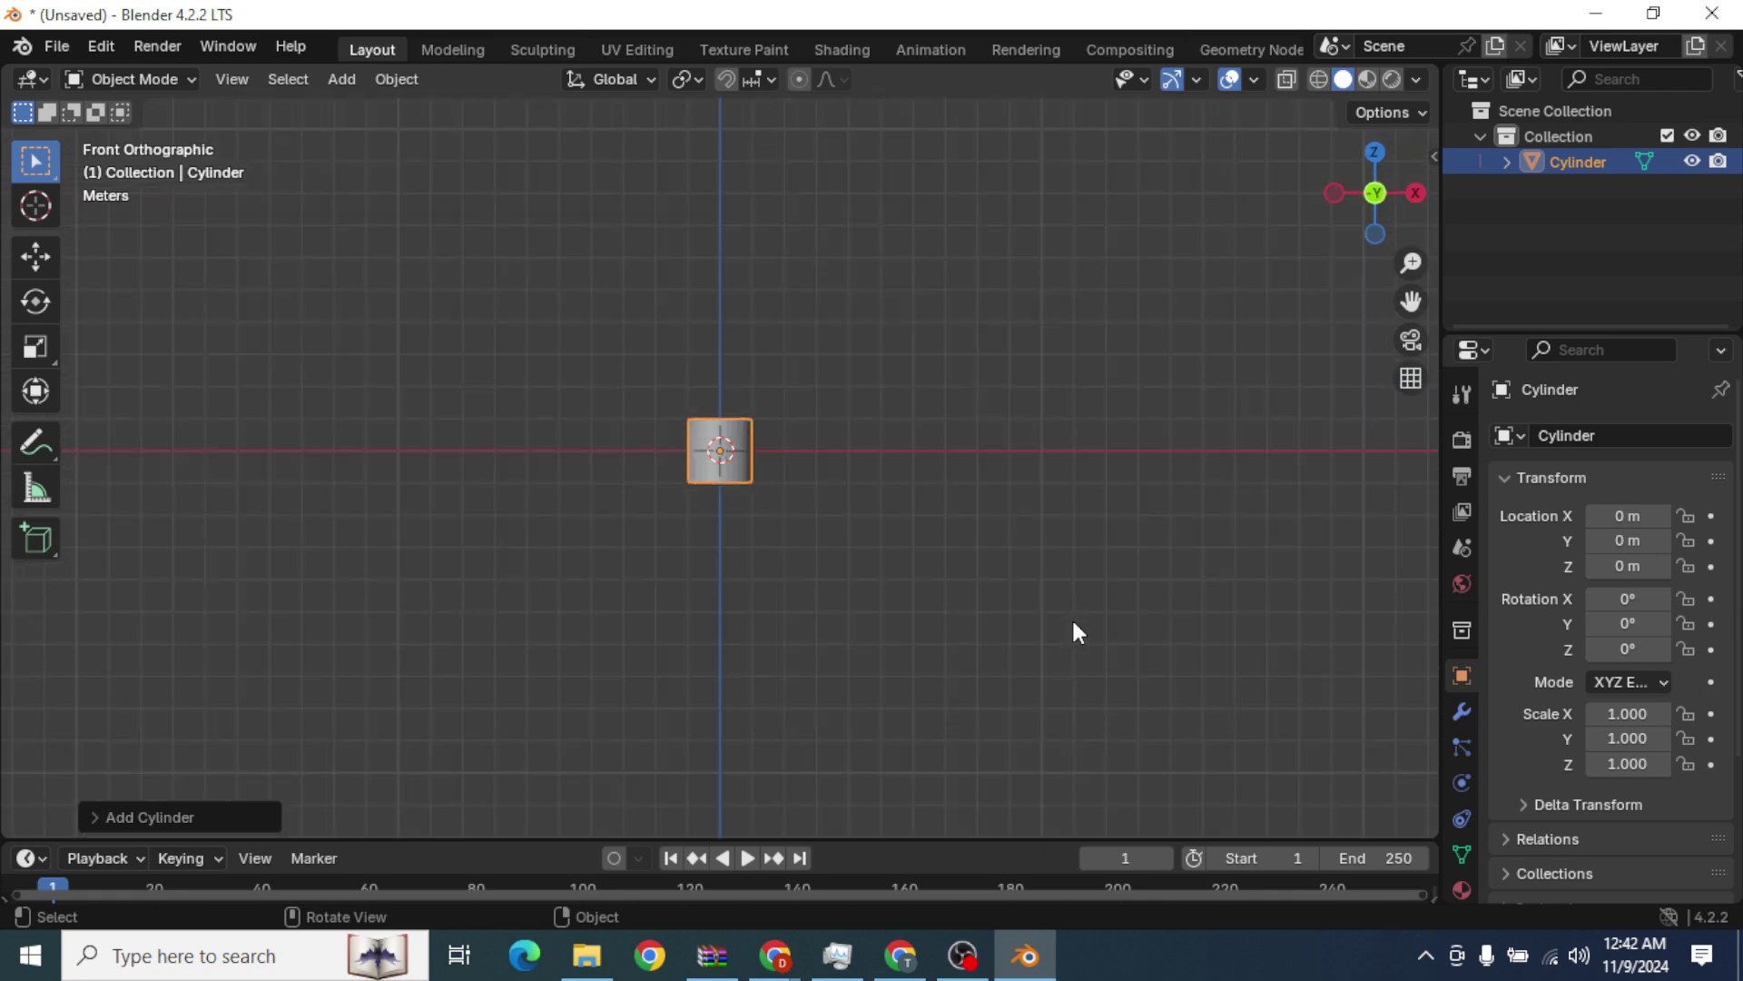
key(g)
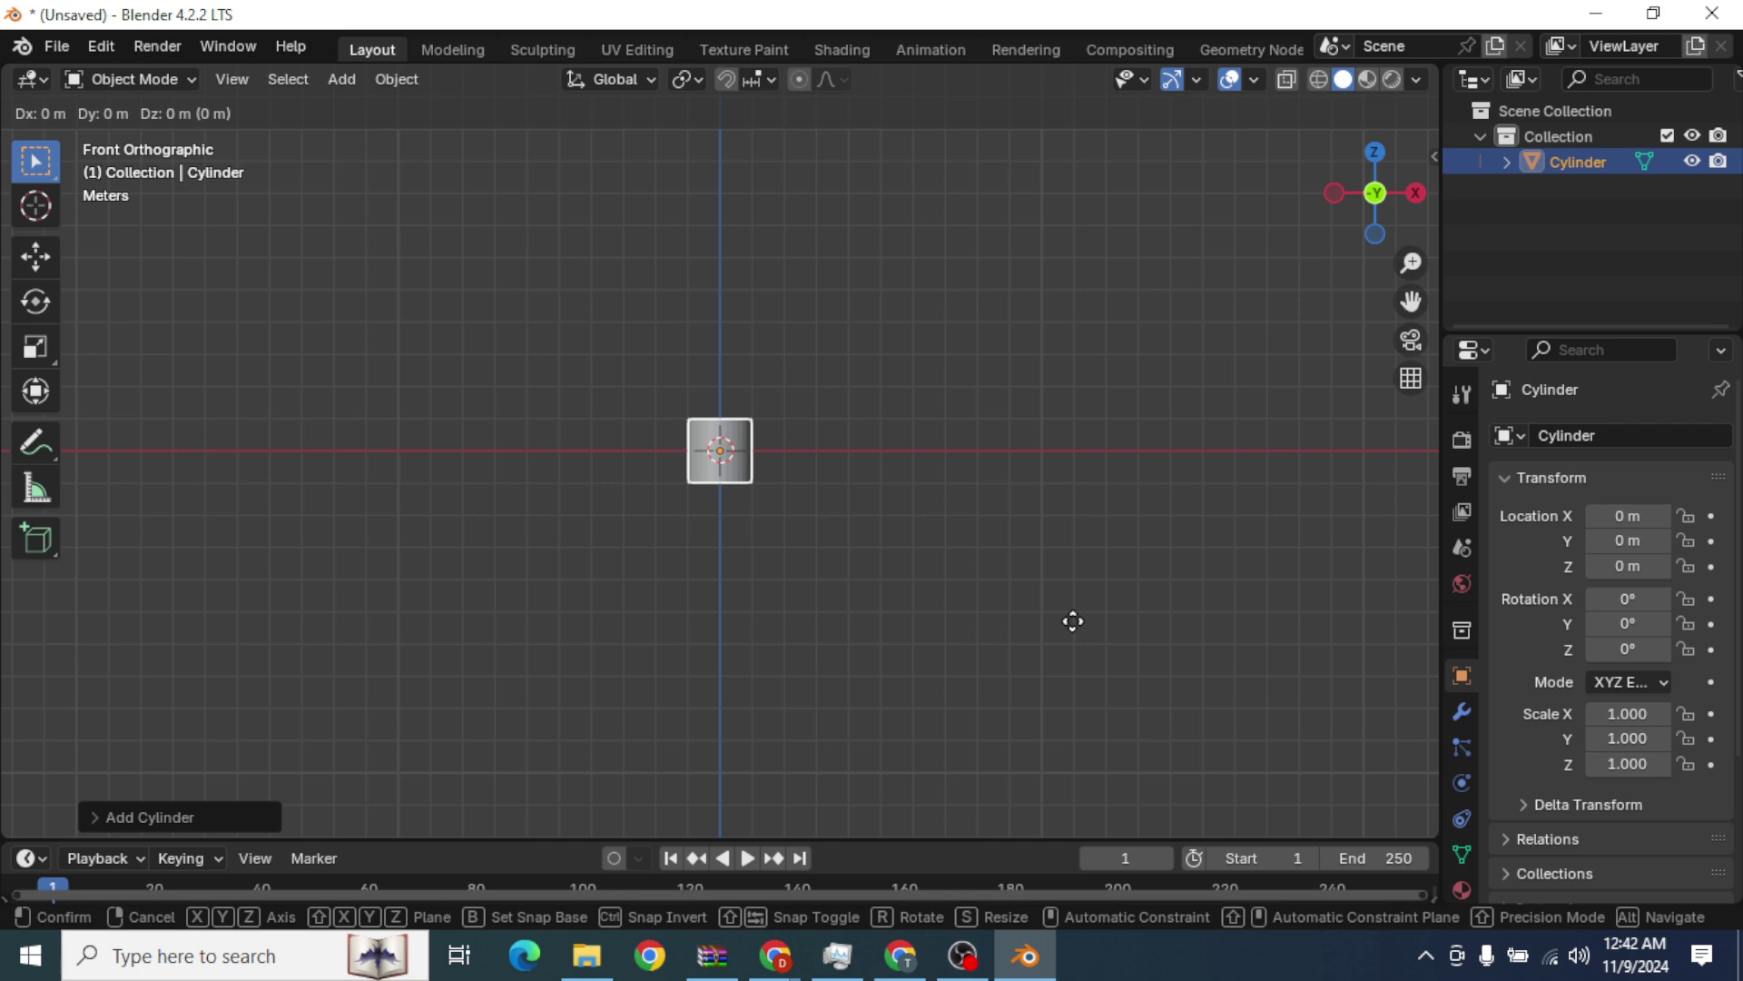
right_click(1077, 549)
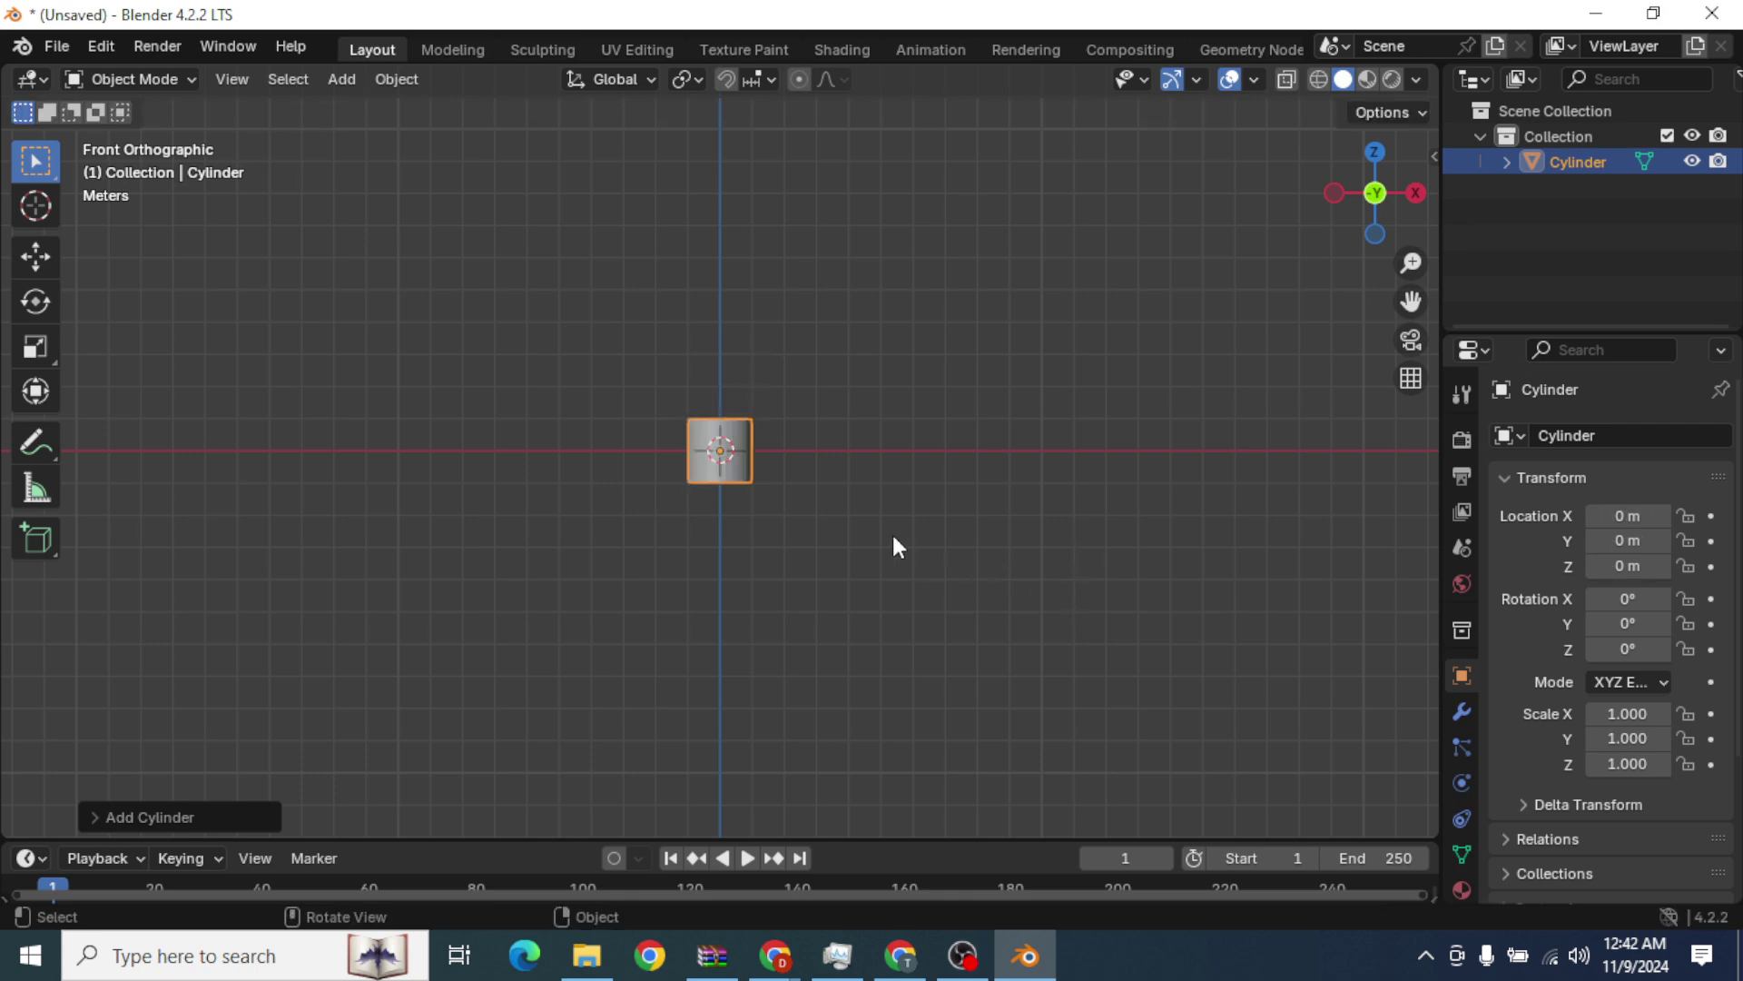
key(g)
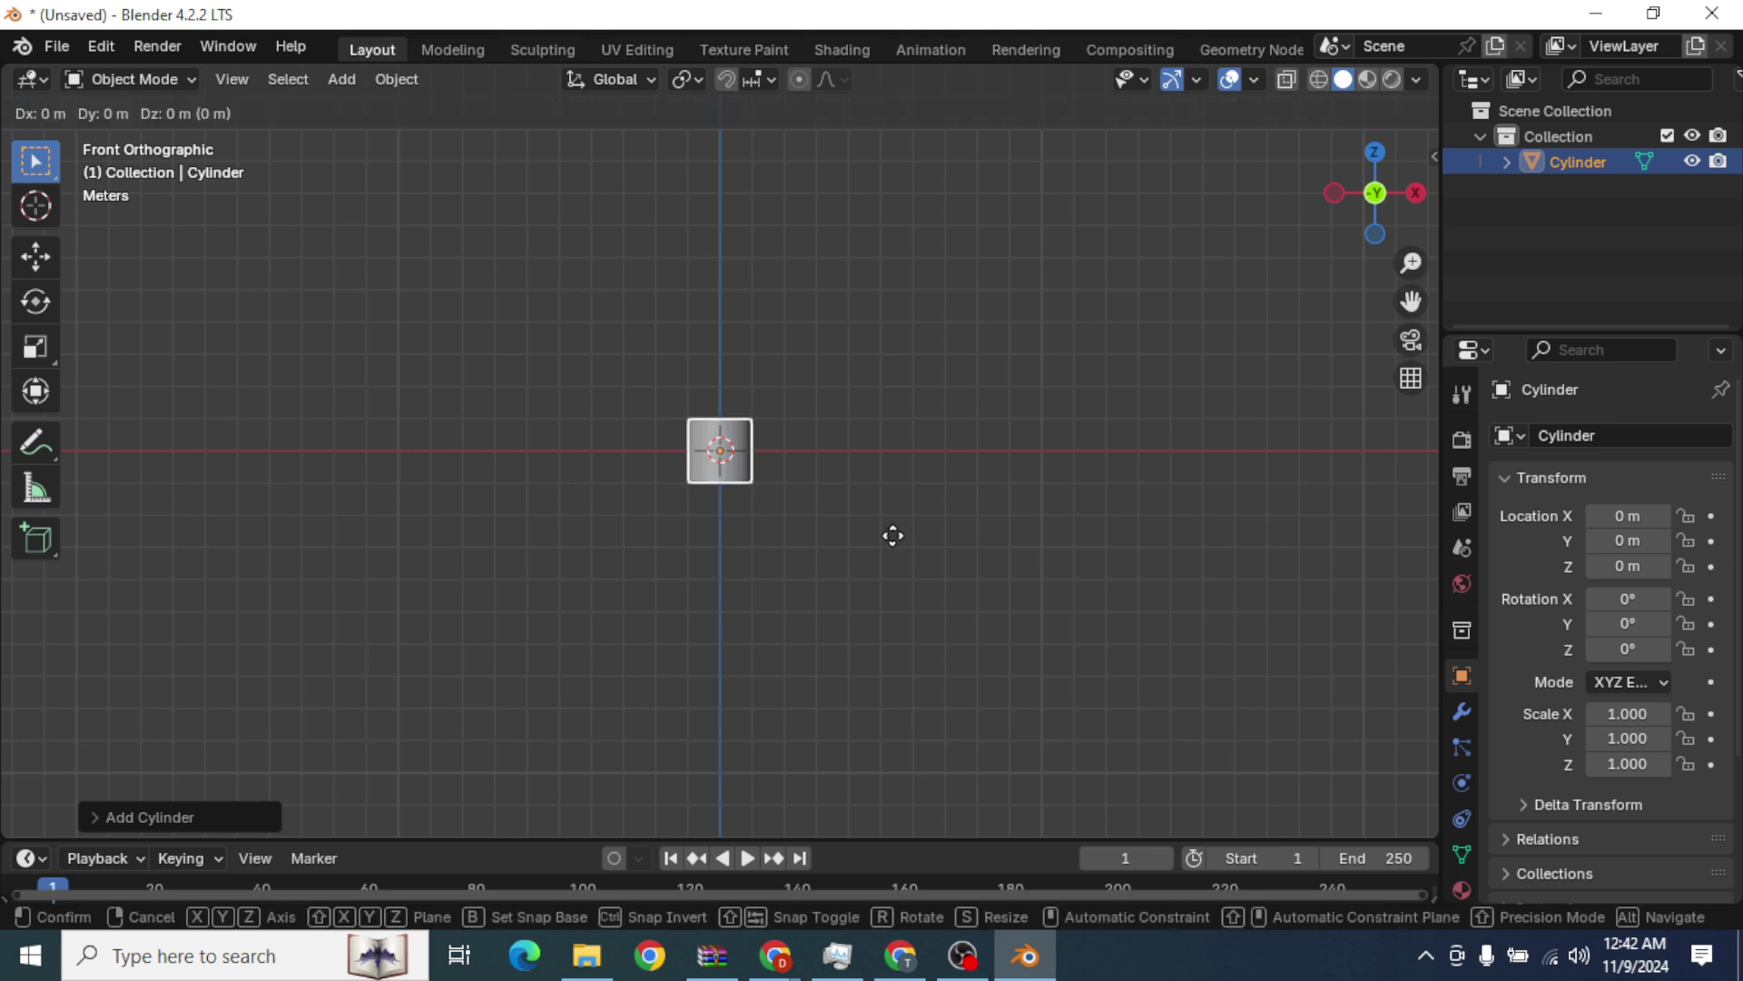
text(z)
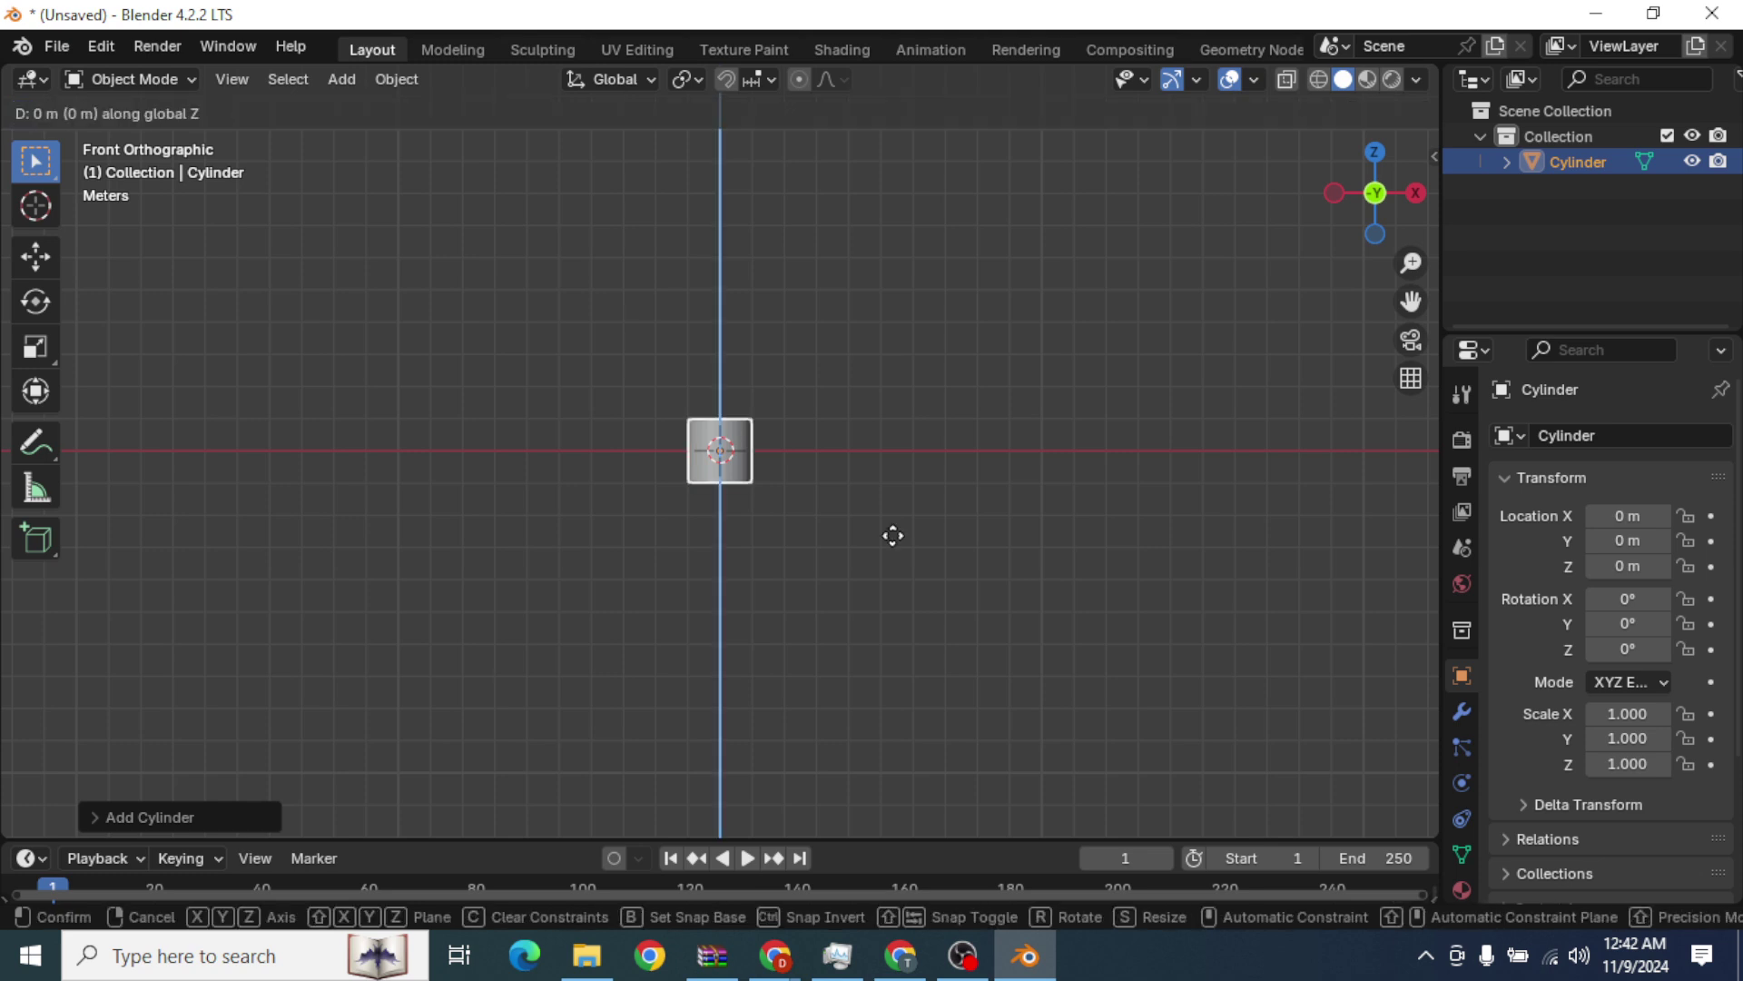
text(1)
key(Return)
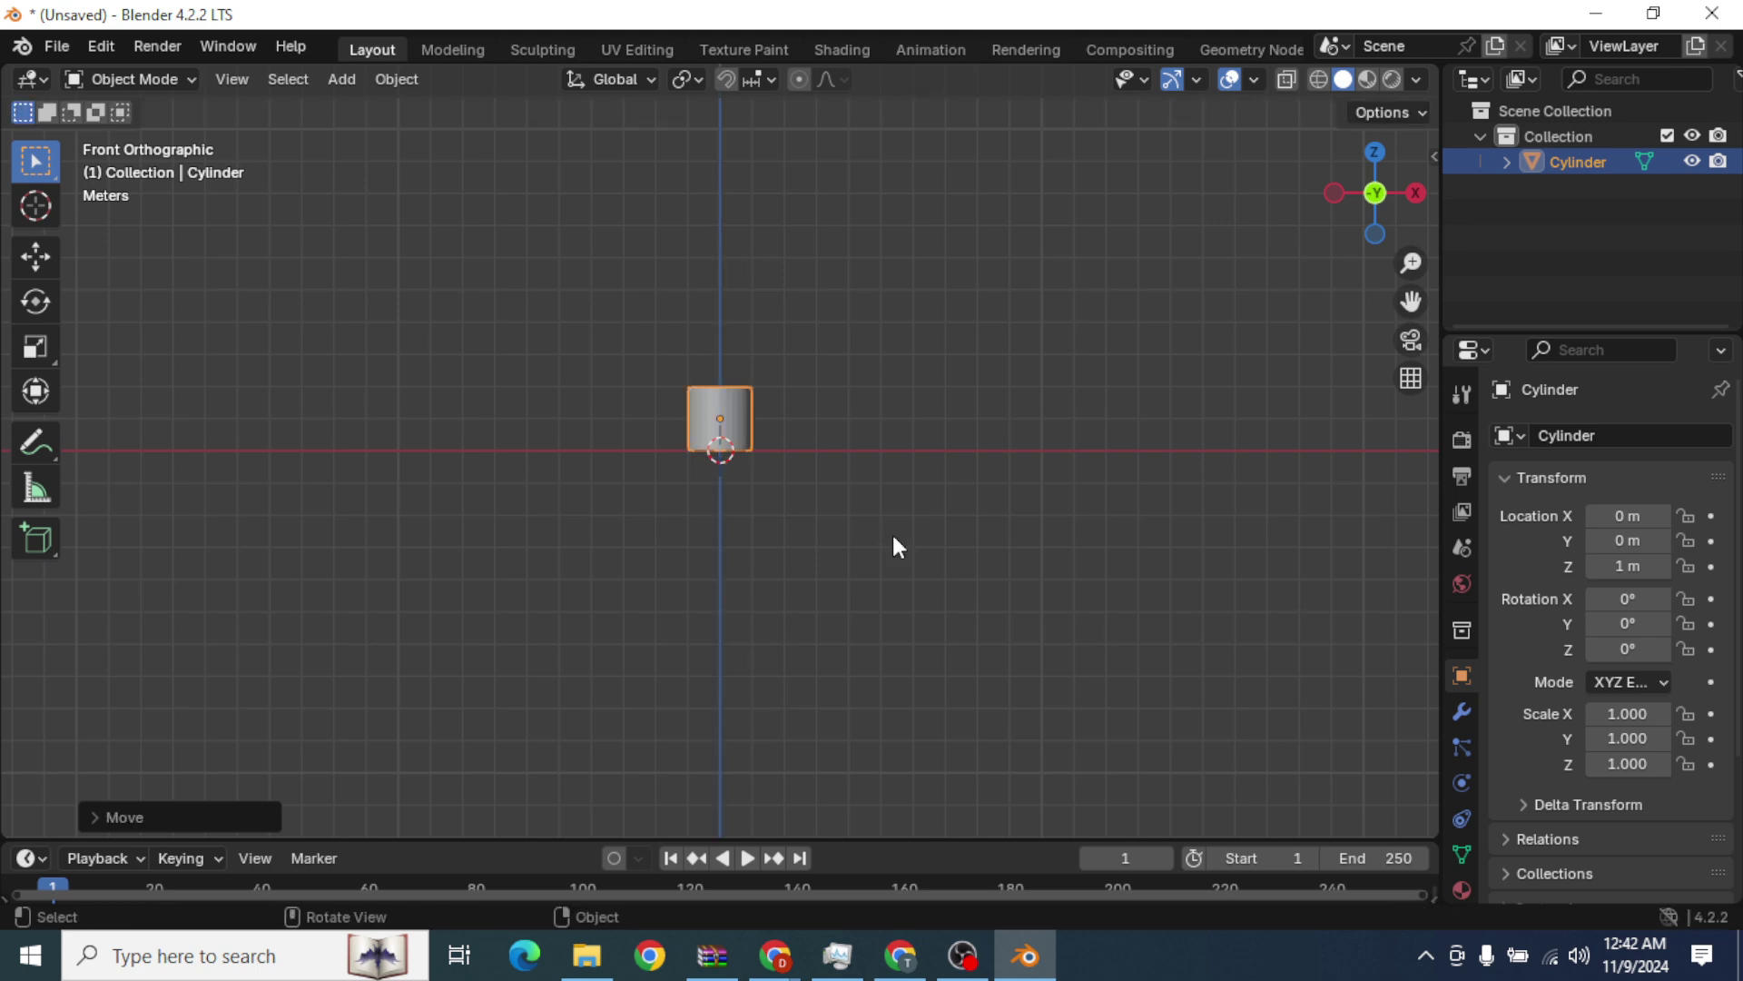
Scale the cylinder along Z to about 0.82 of its height.
middle_drag(861, 505, 787, 349)
scroll(886, 650, up, 4)
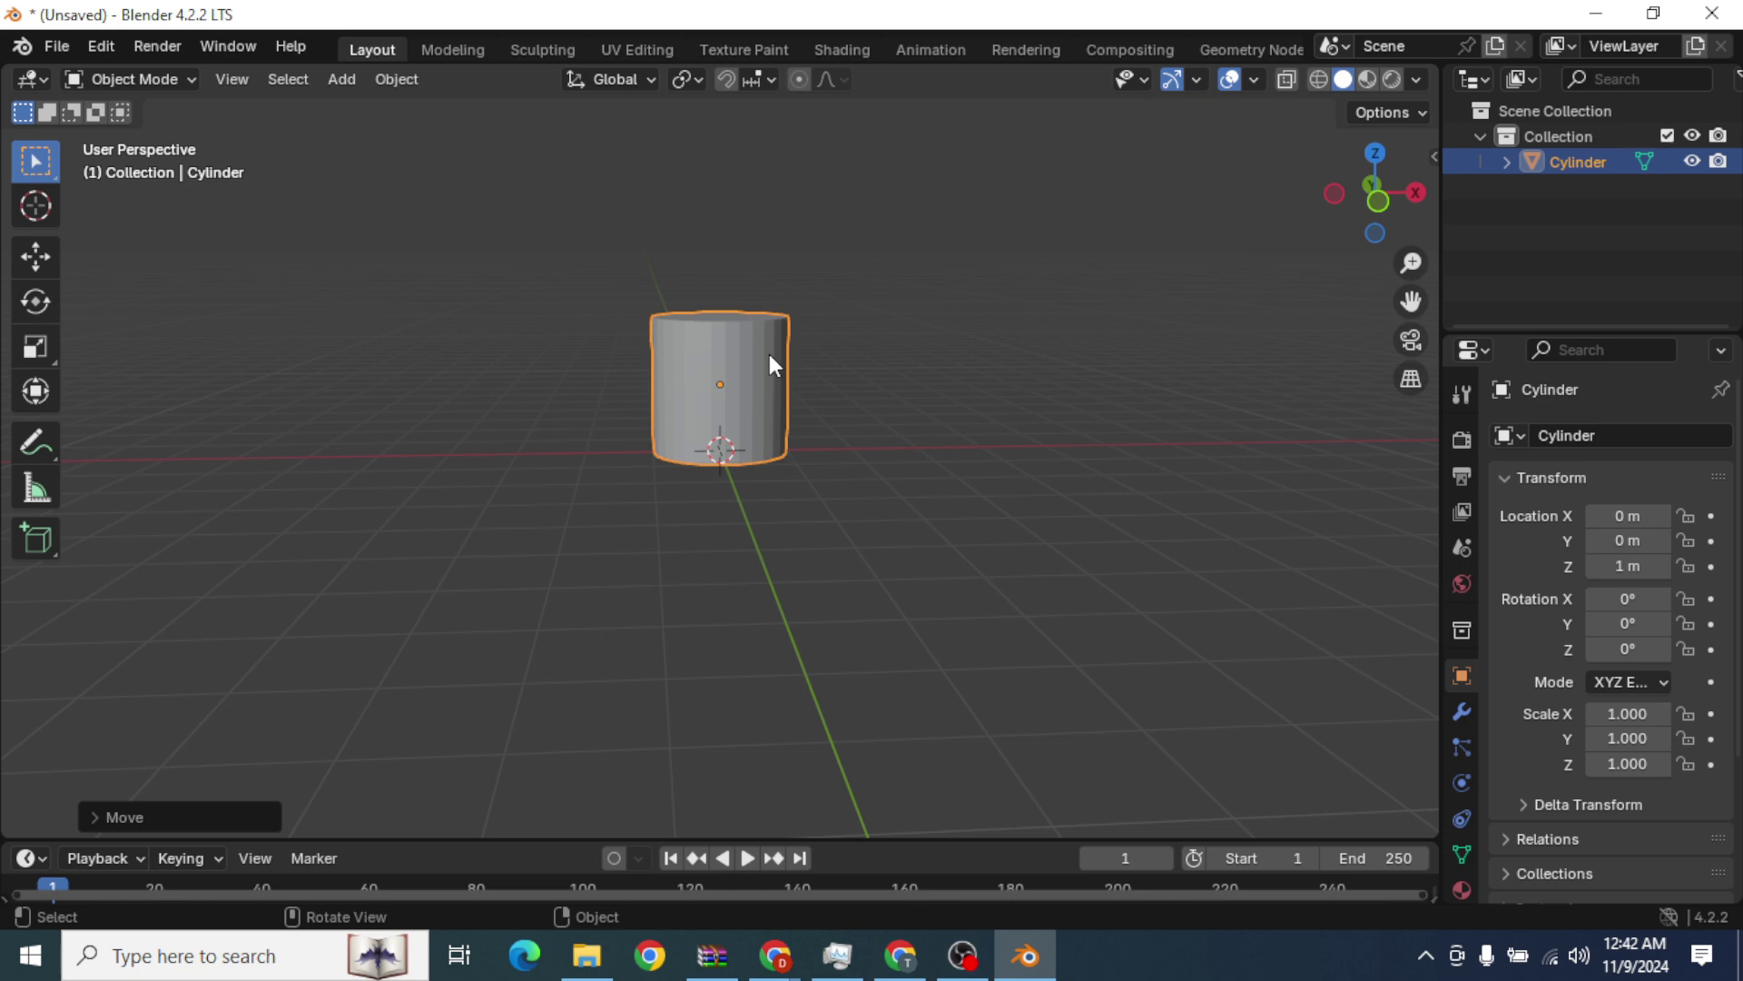
key(s)
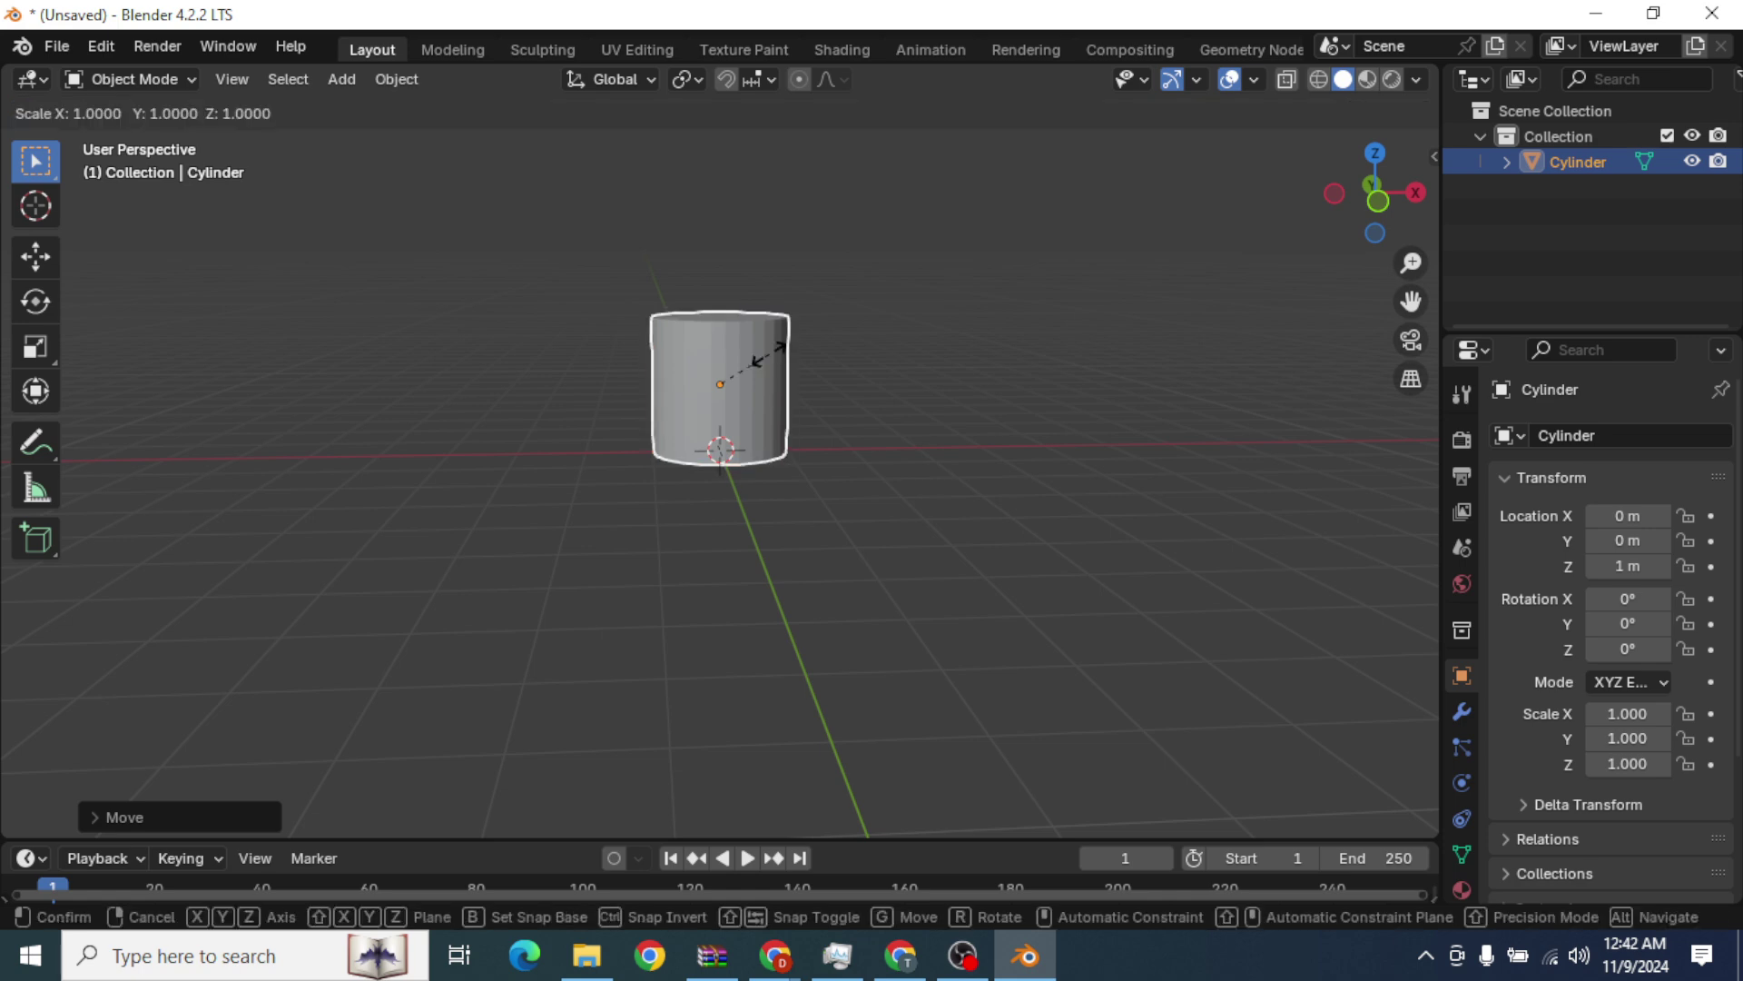
key(z)
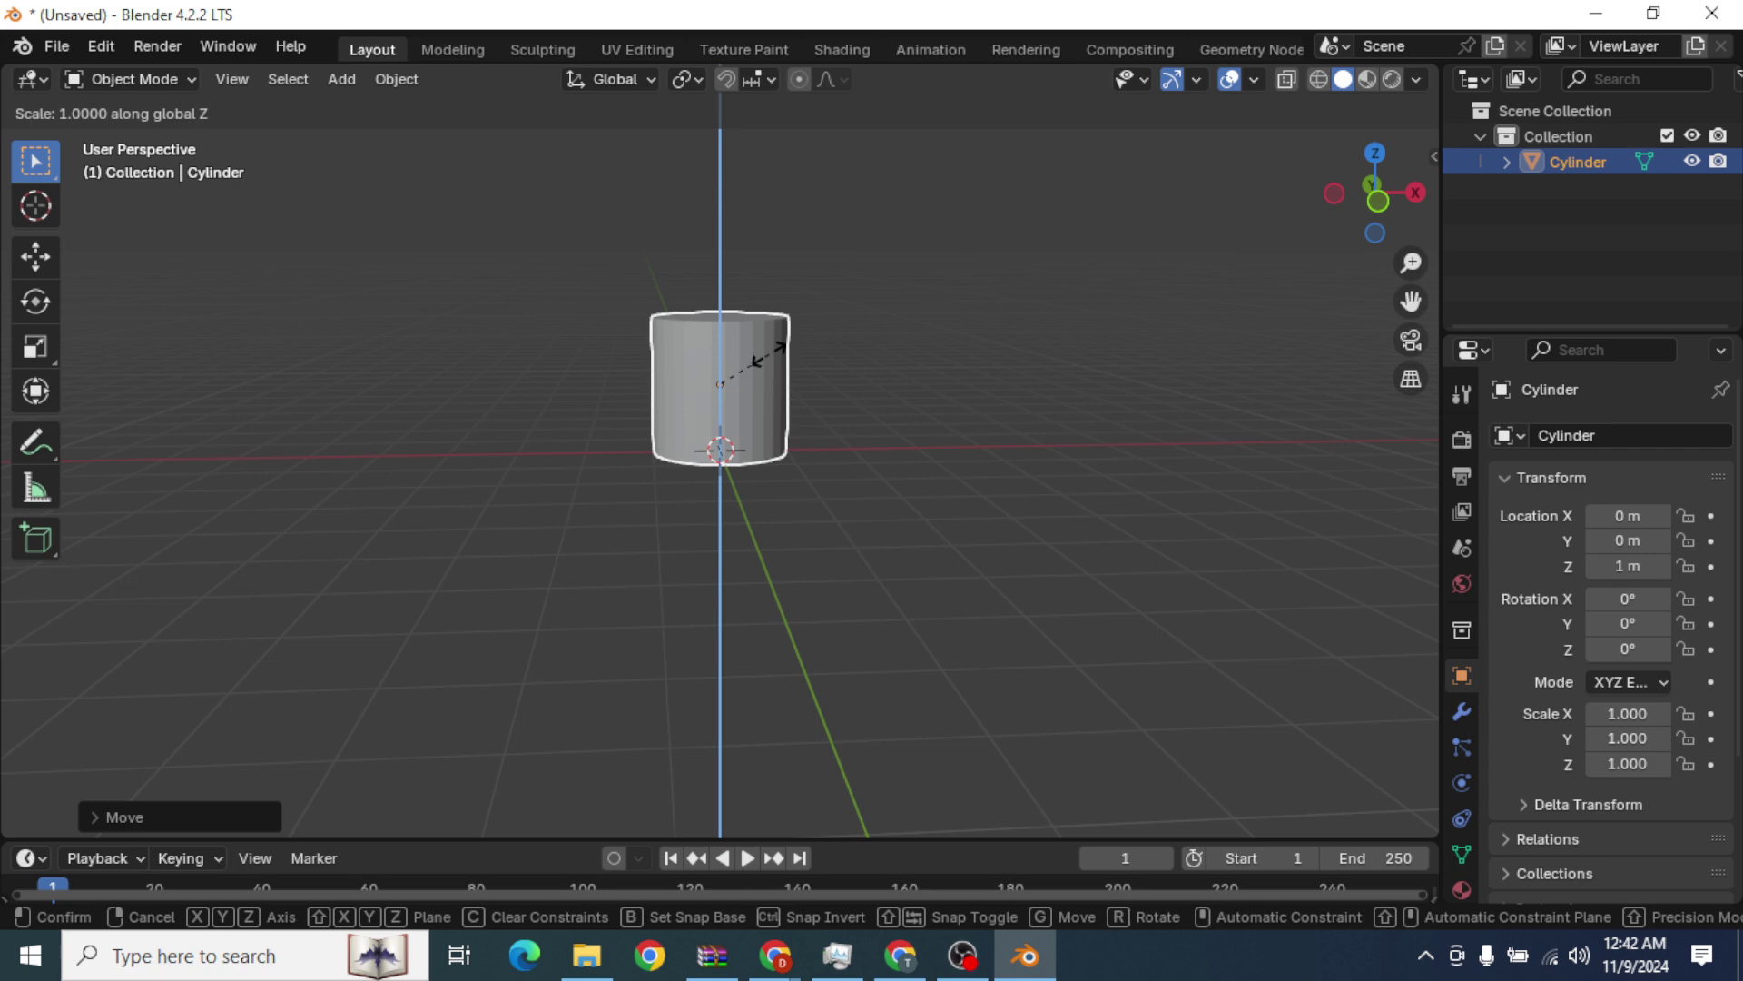
mouse_move(753, 371)
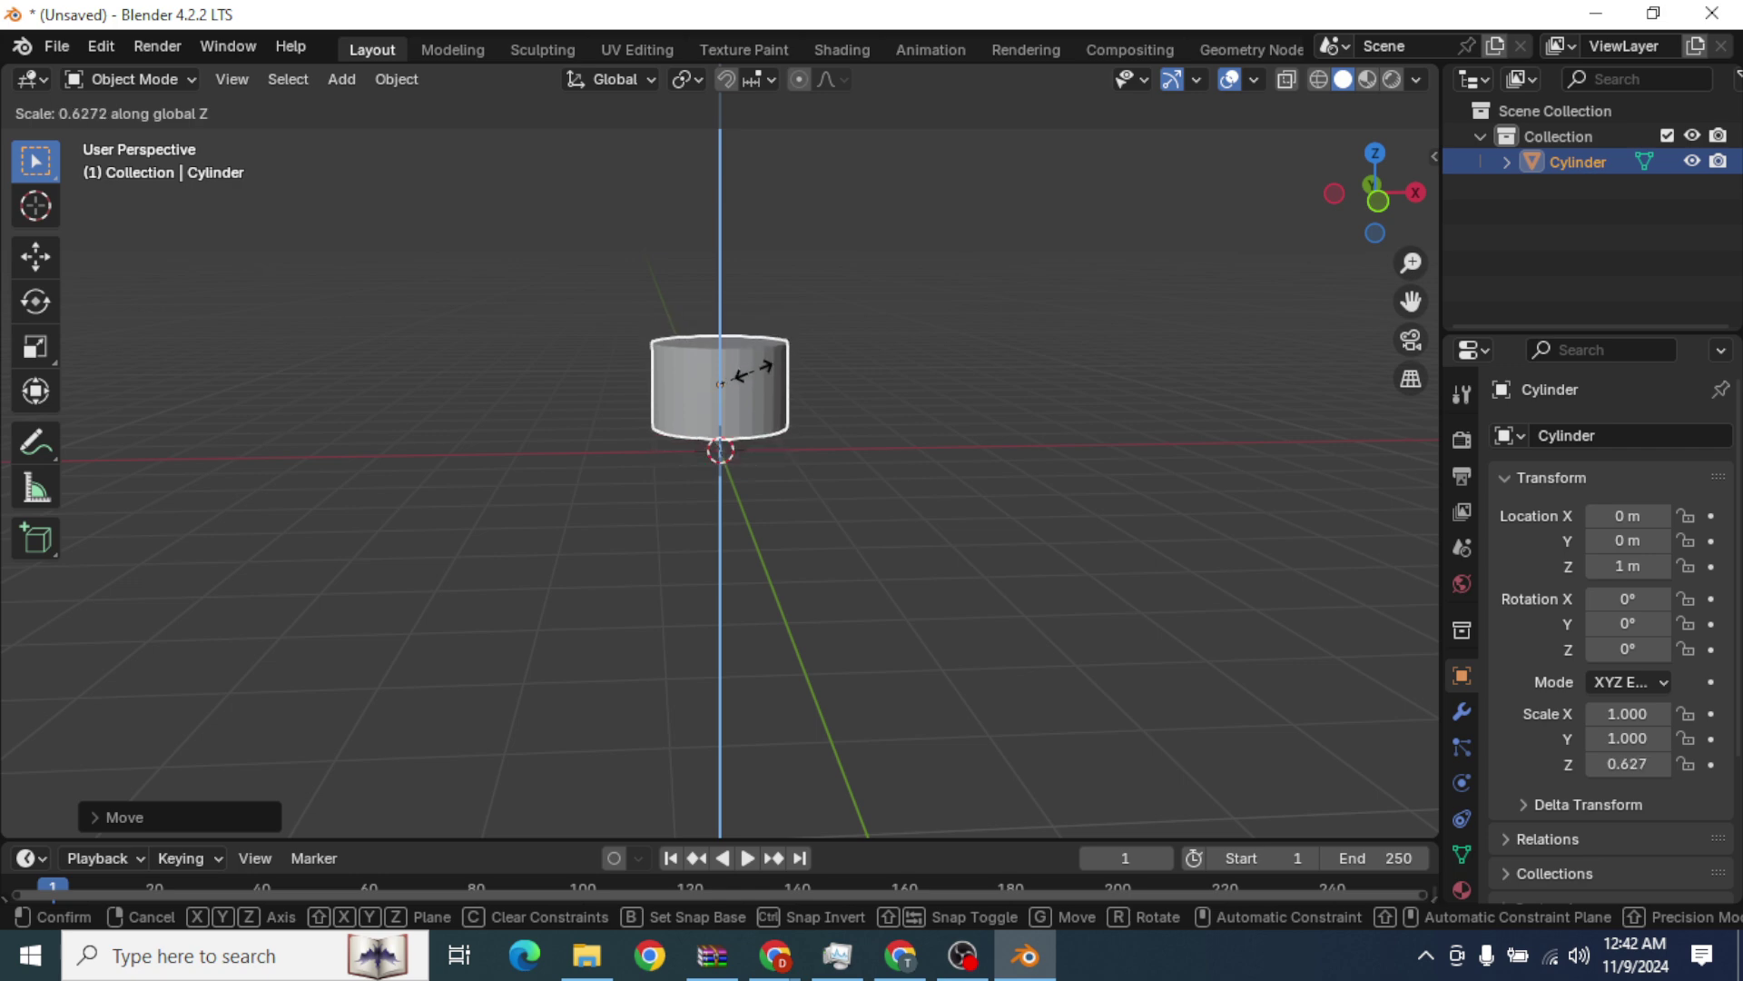
click(787, 375)
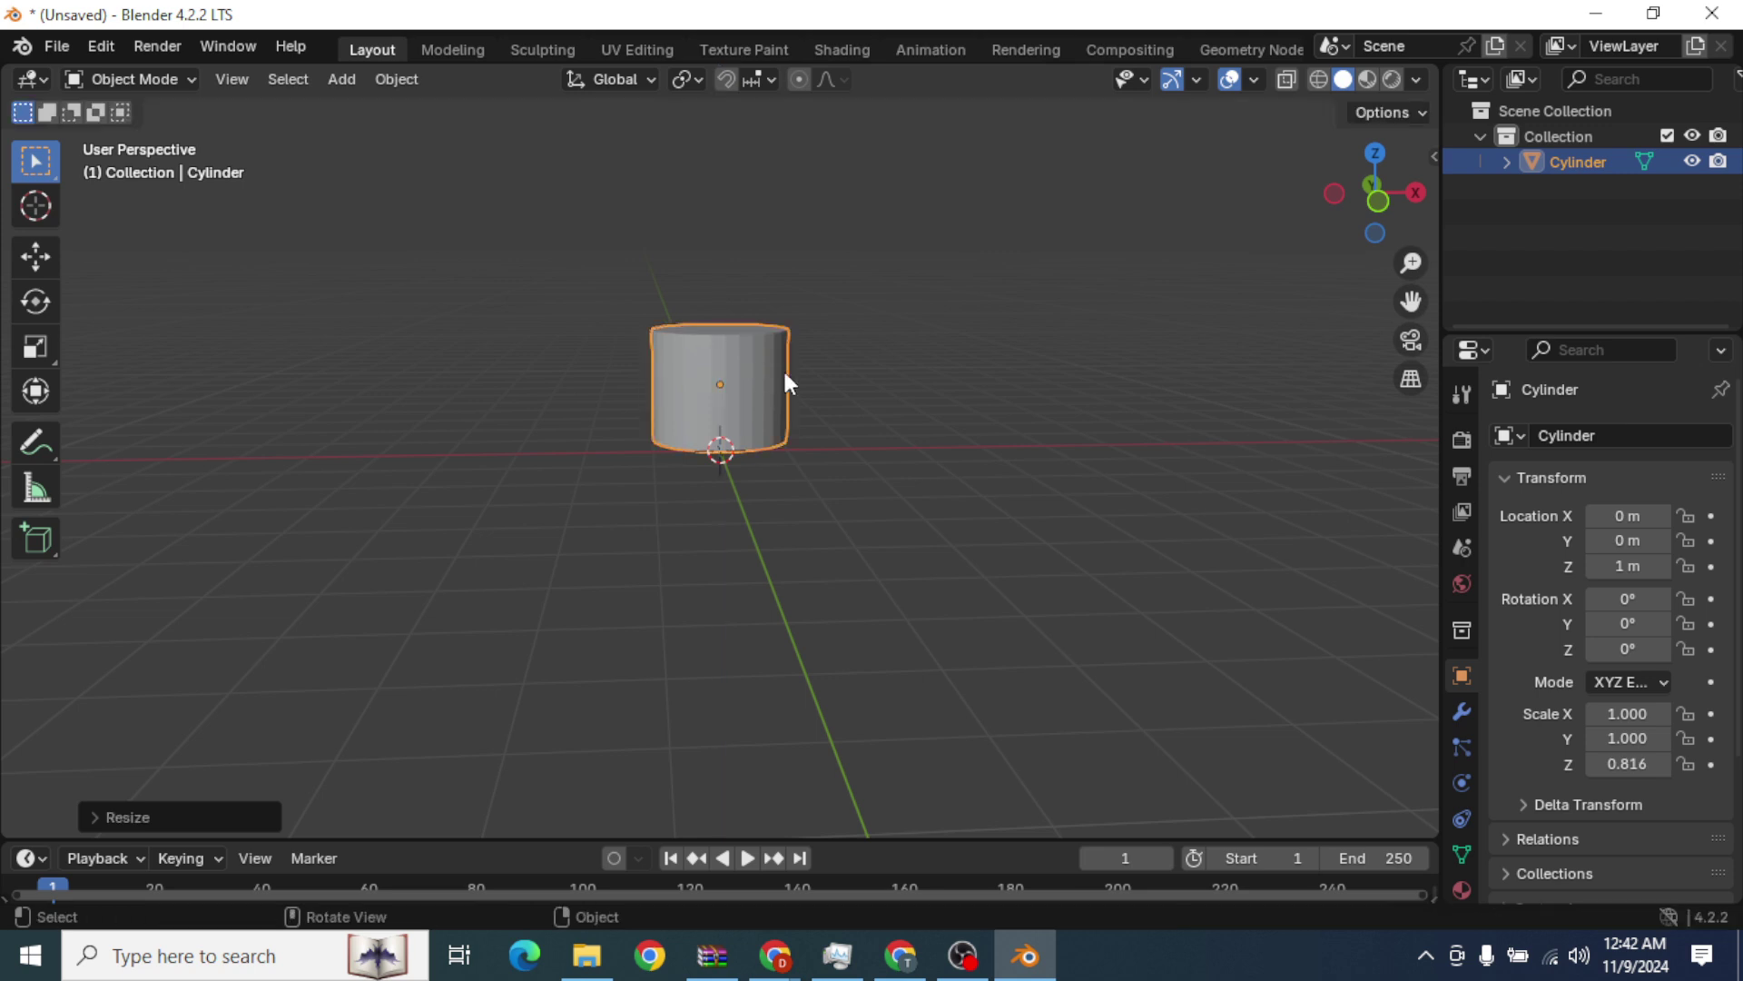
Delete the cylinder's top face in Edit Mode with face selection to open the top.
middle_drag(787, 382, 993, 458)
click(145, 80)
click(164, 133)
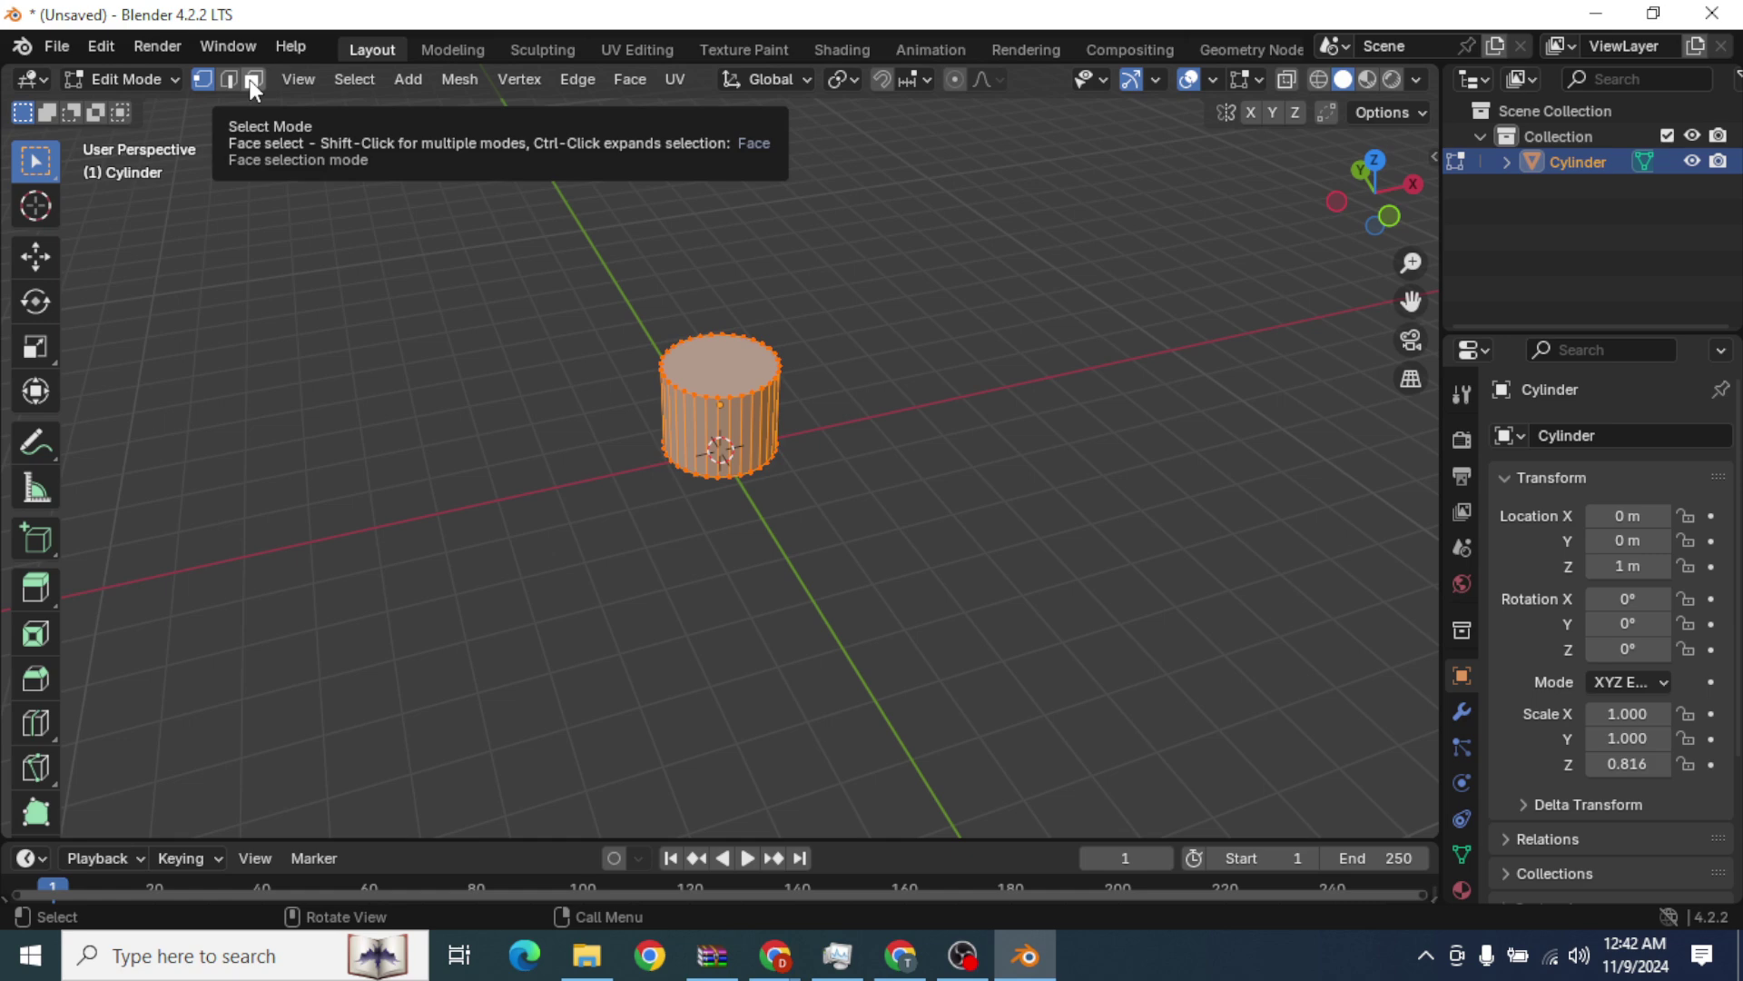
click(254, 88)
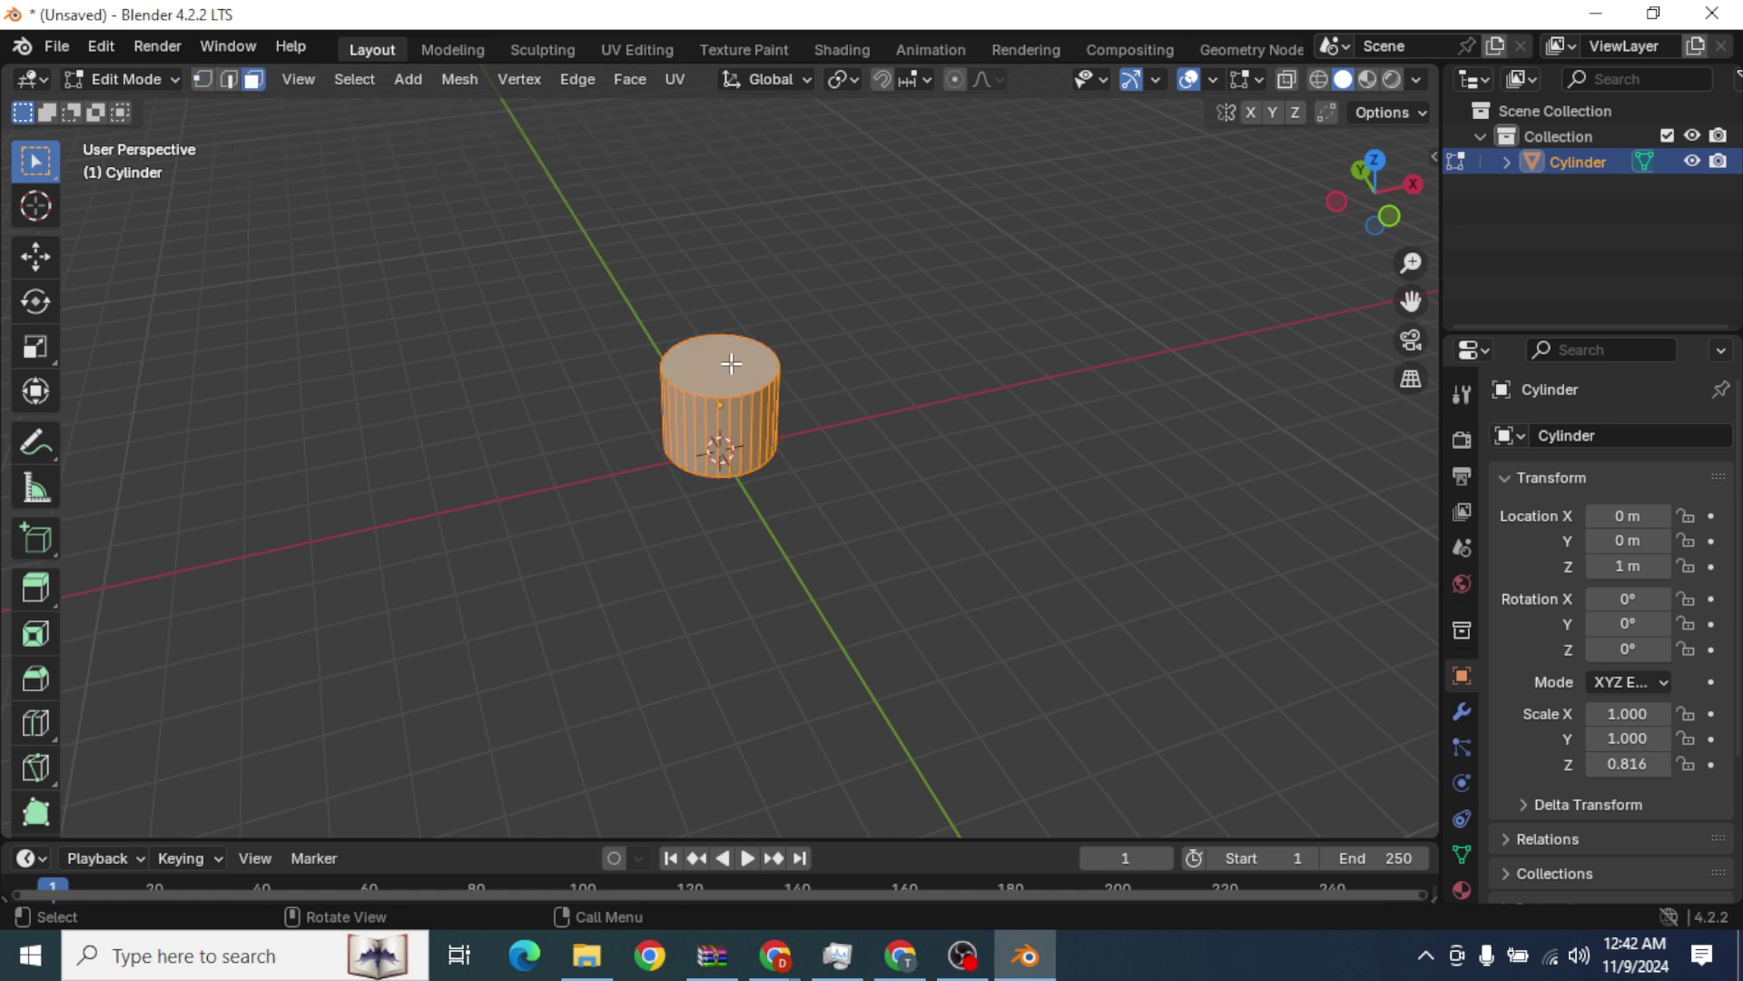
click(731, 363)
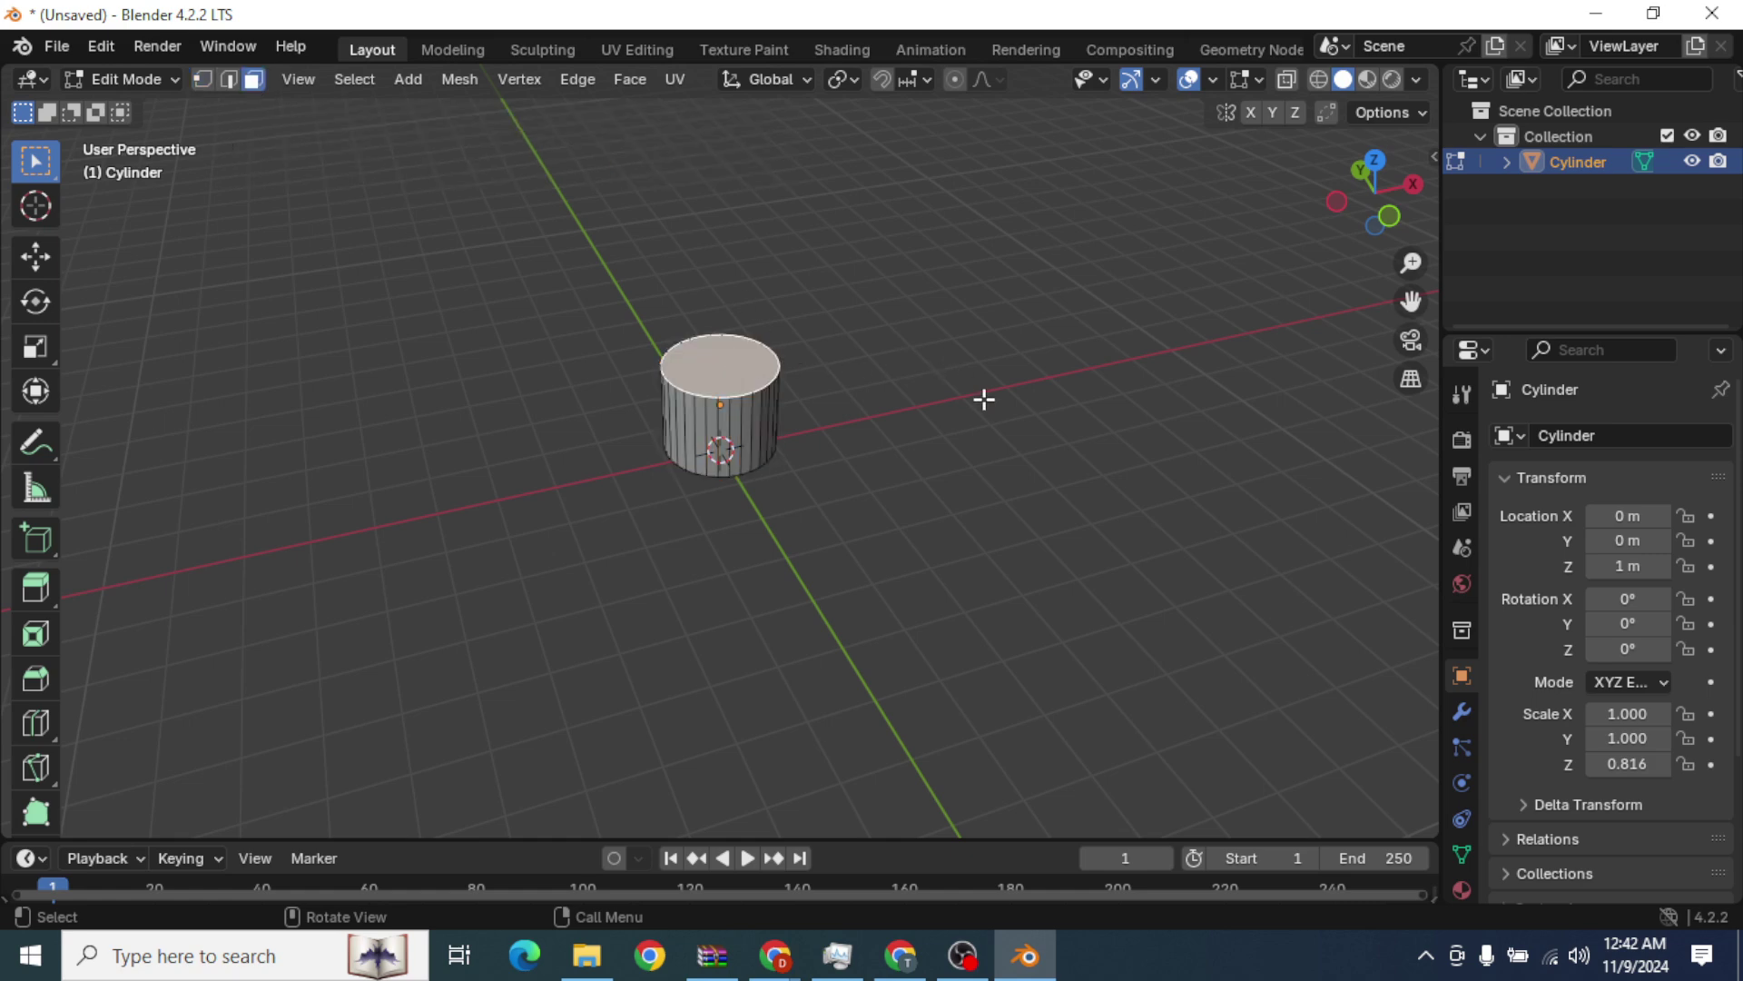
key(x)
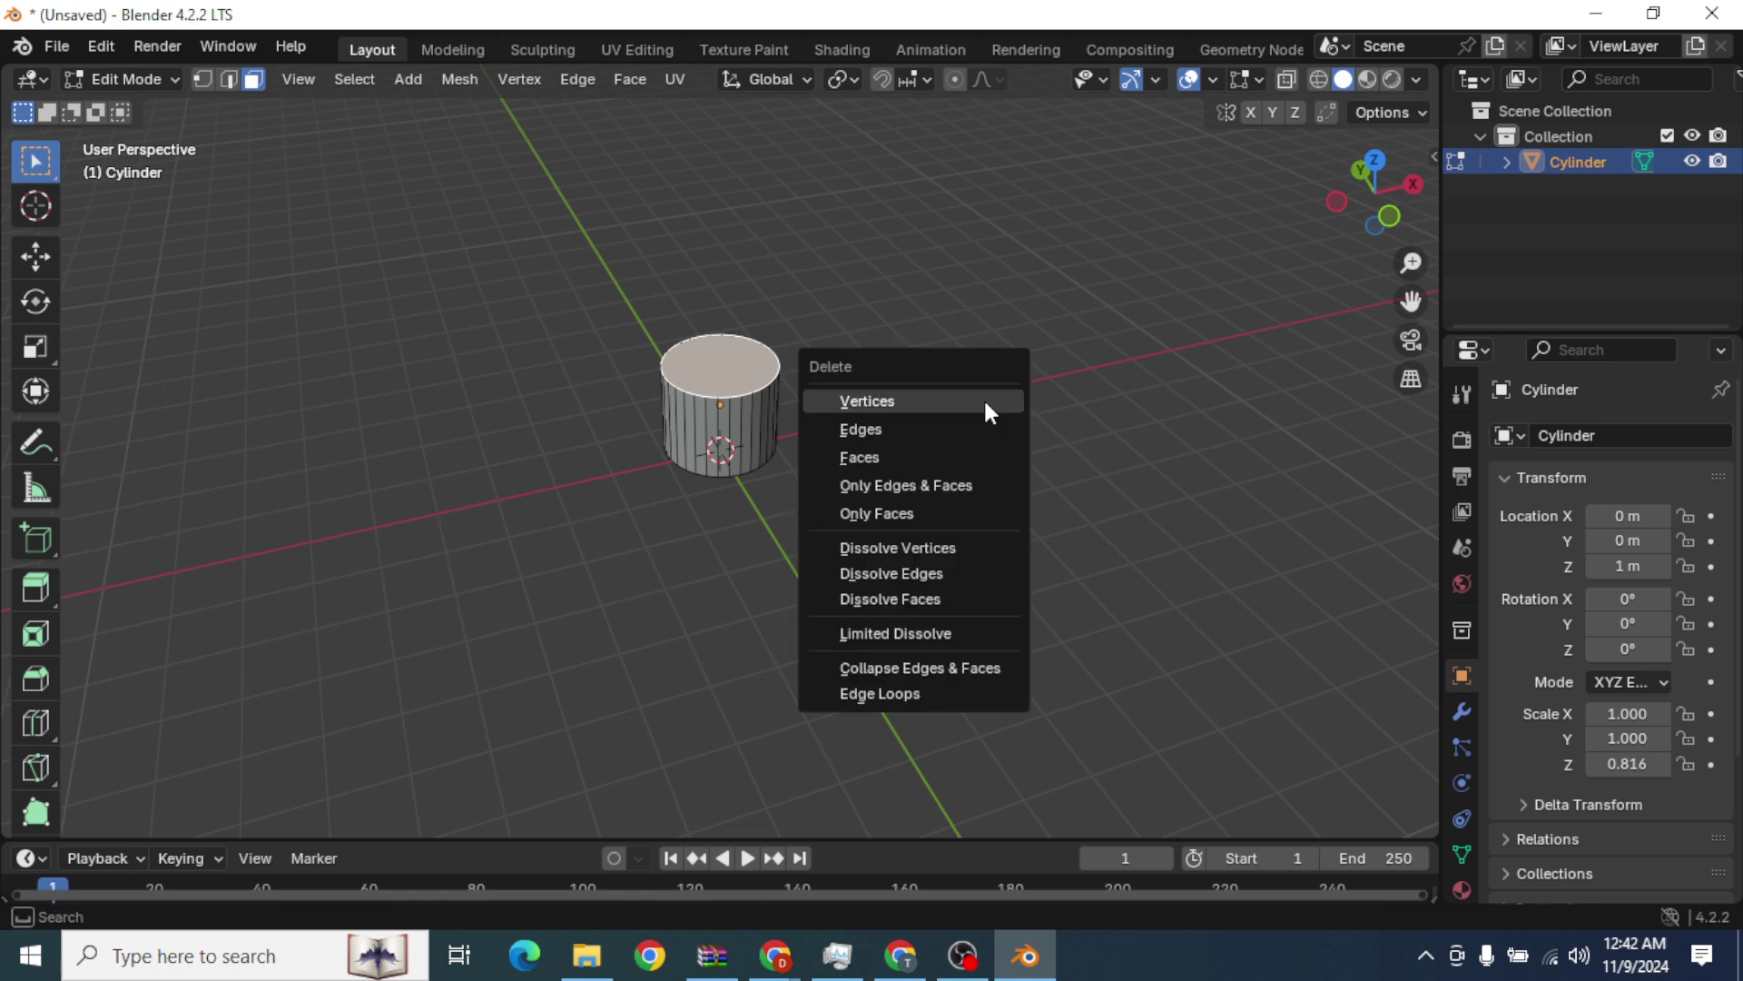
click(901, 458)
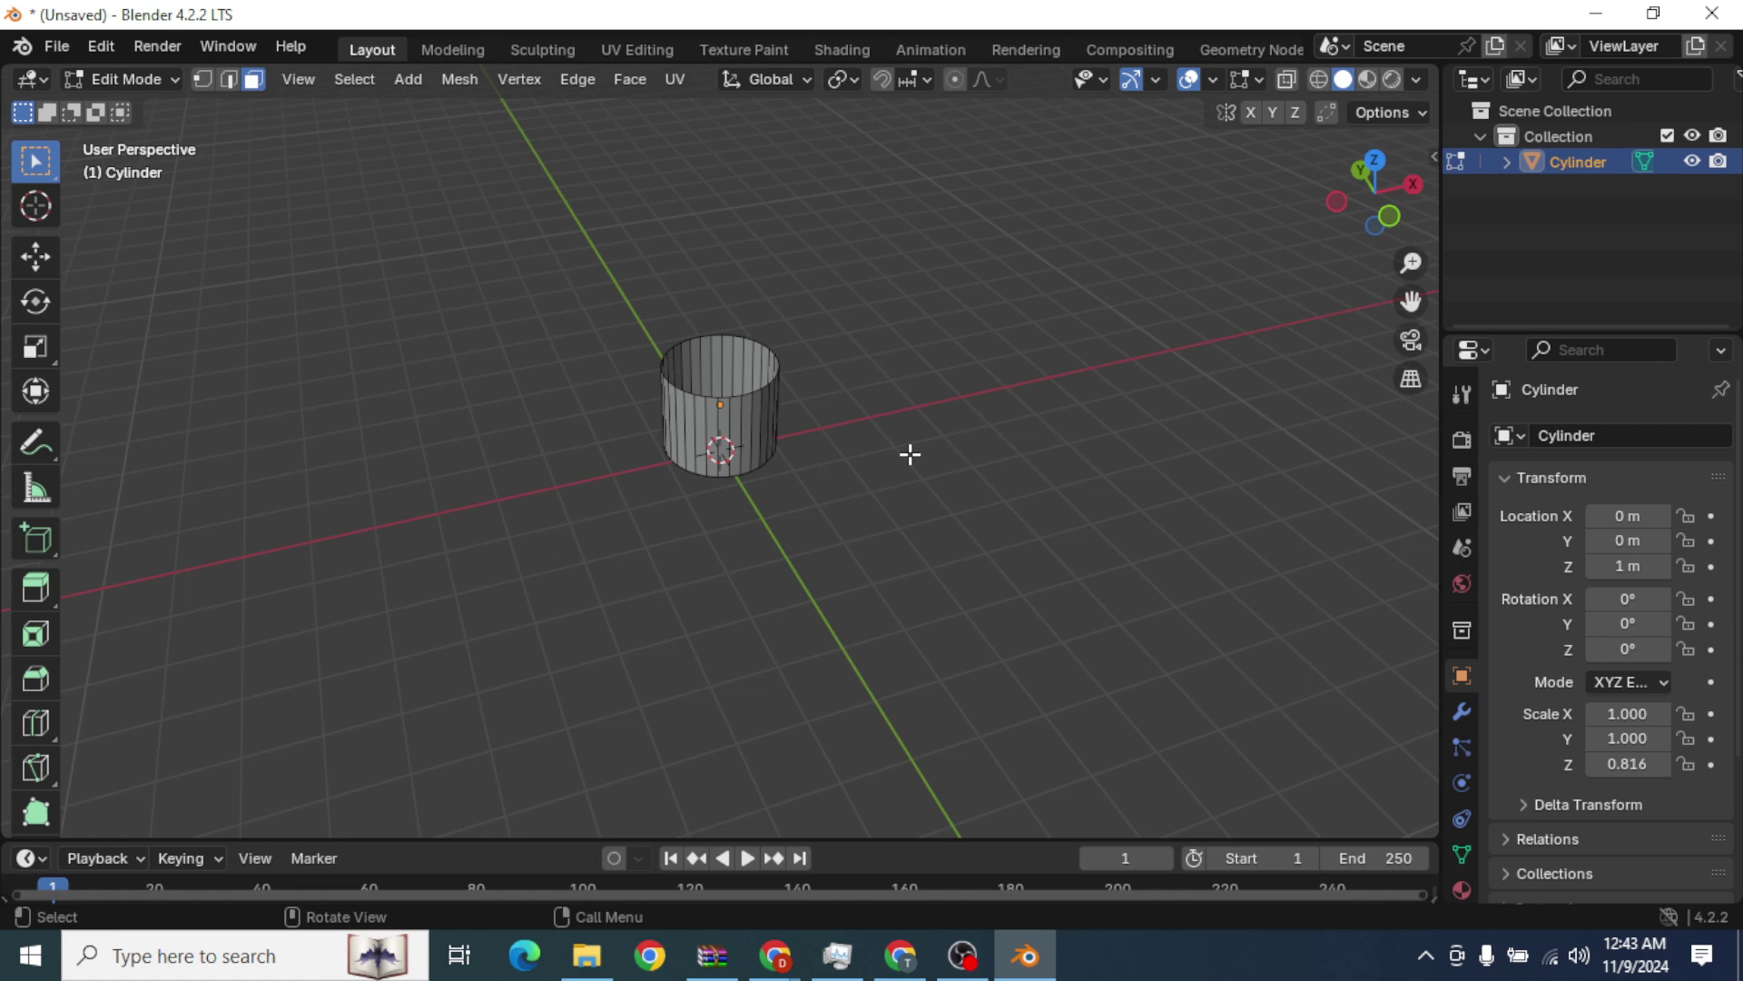
Scale the cylinder's bottom face down to about 0.85 to taper the walls inward.
middle_drag(911, 455, 863, 512)
click(729, 445)
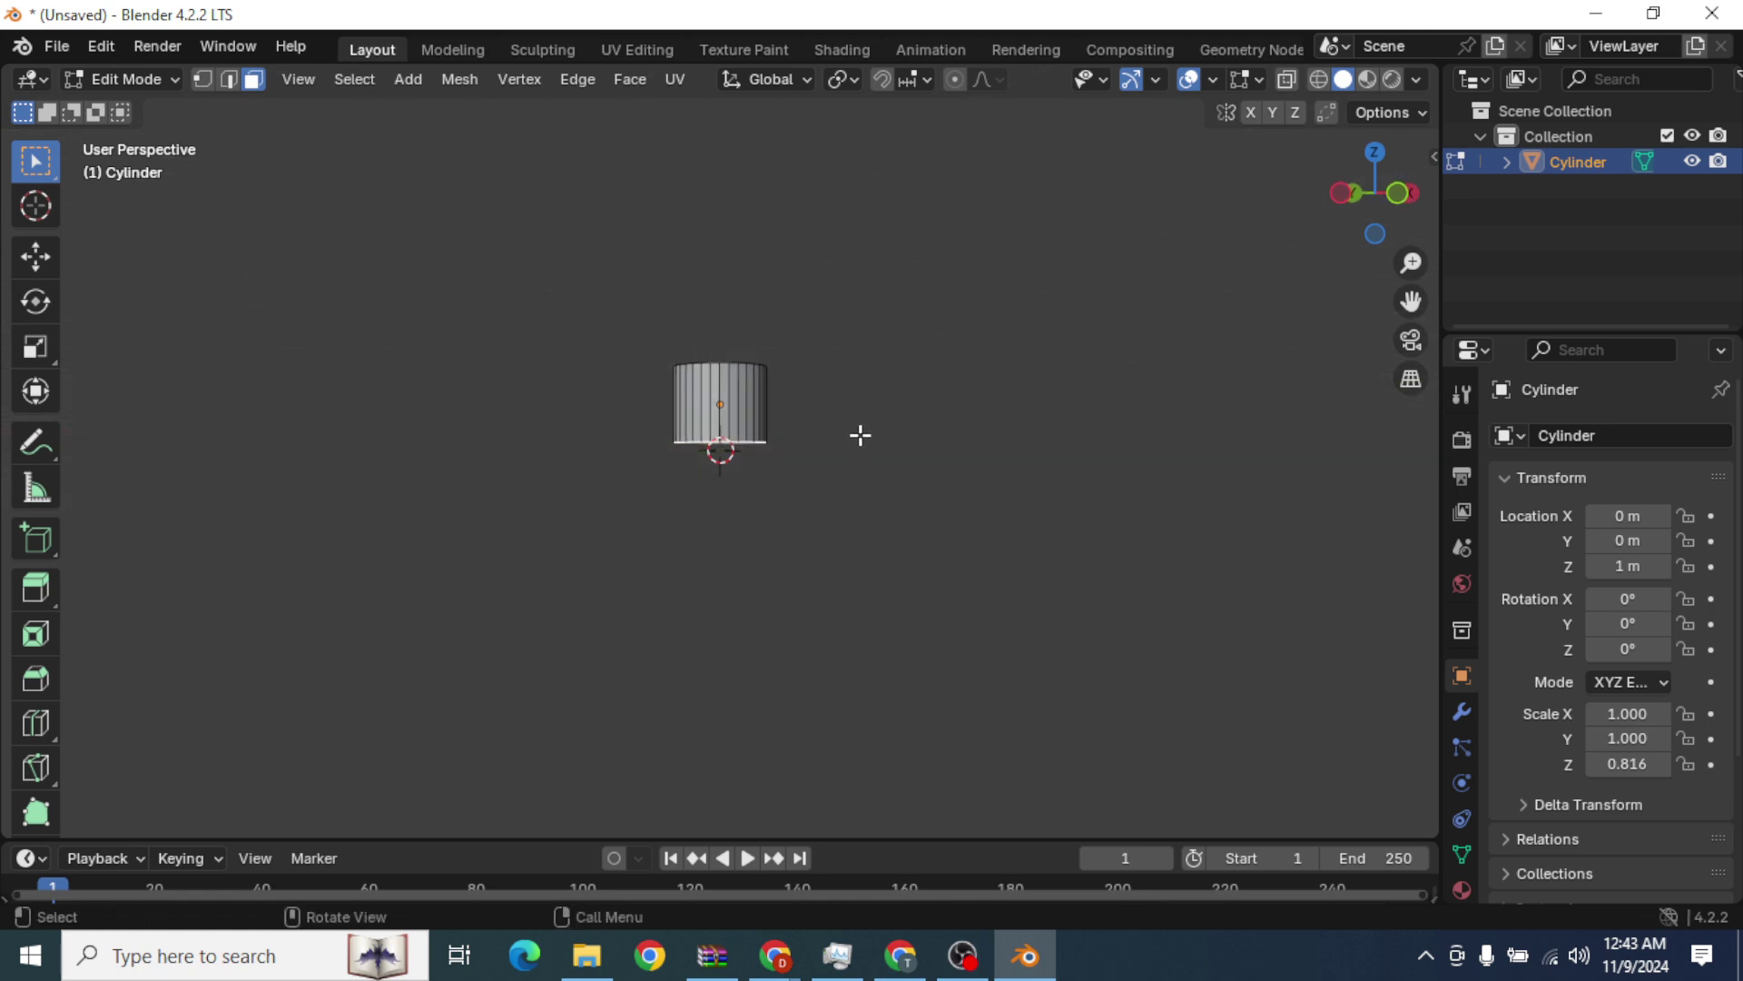
middle_drag(940, 460, 940, 492)
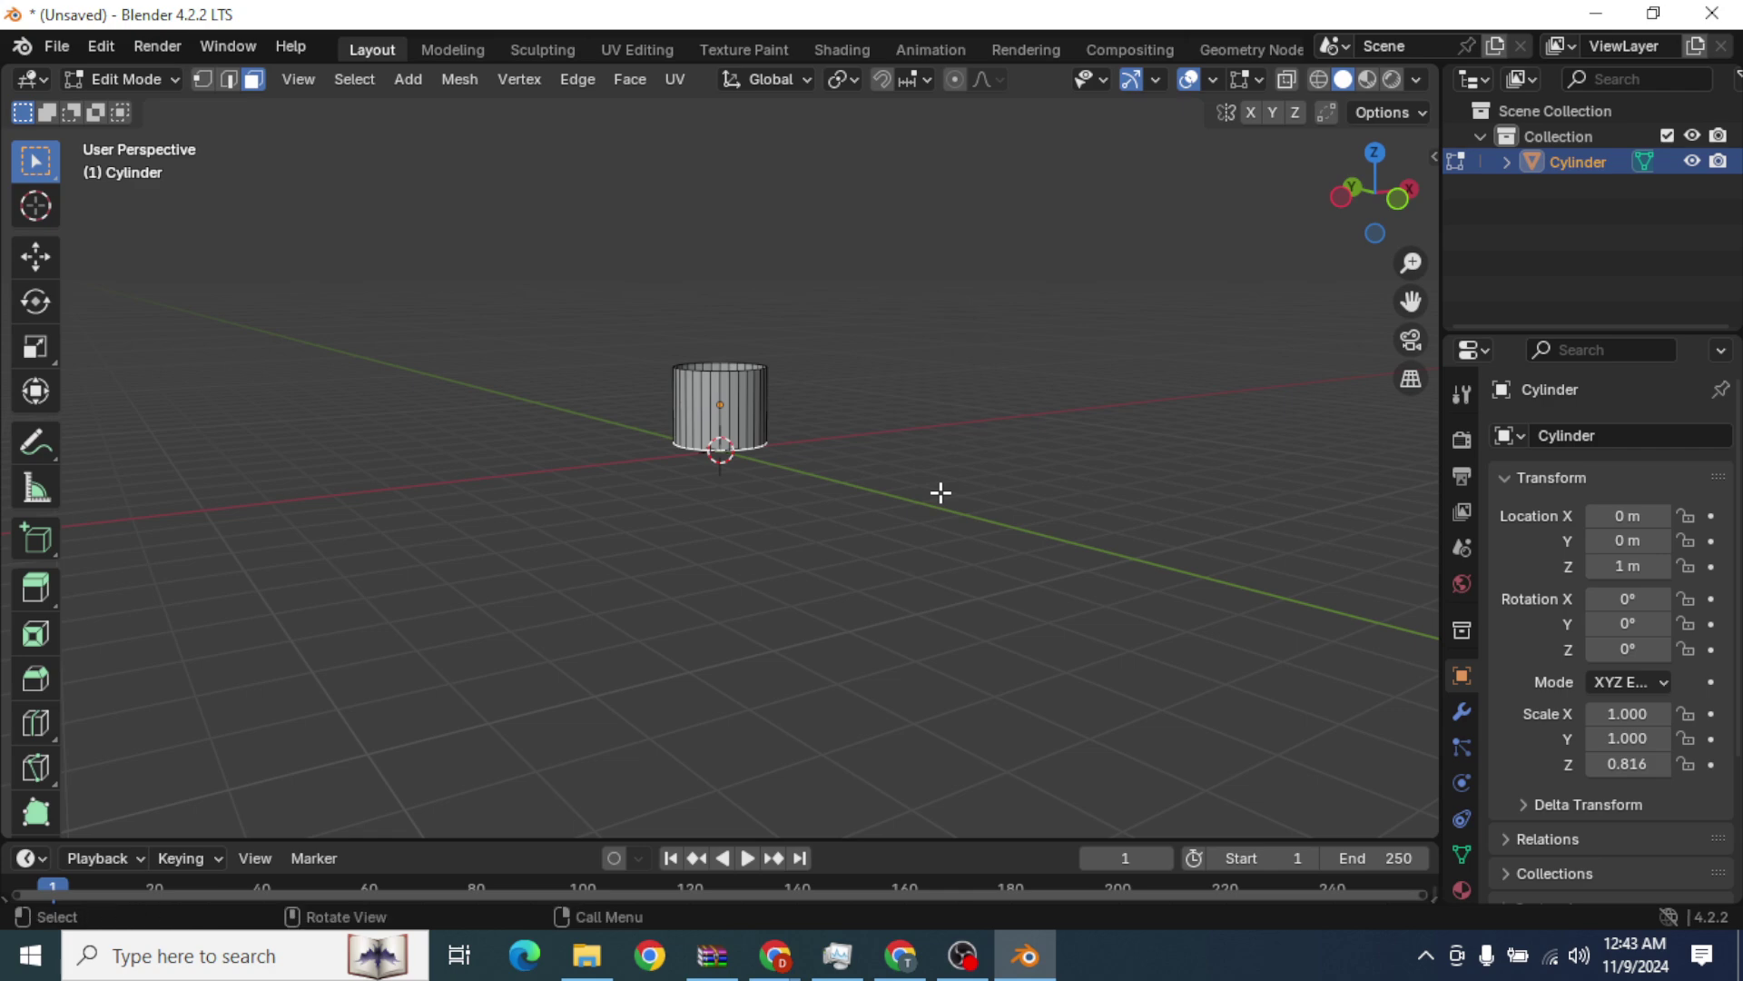
key(s)
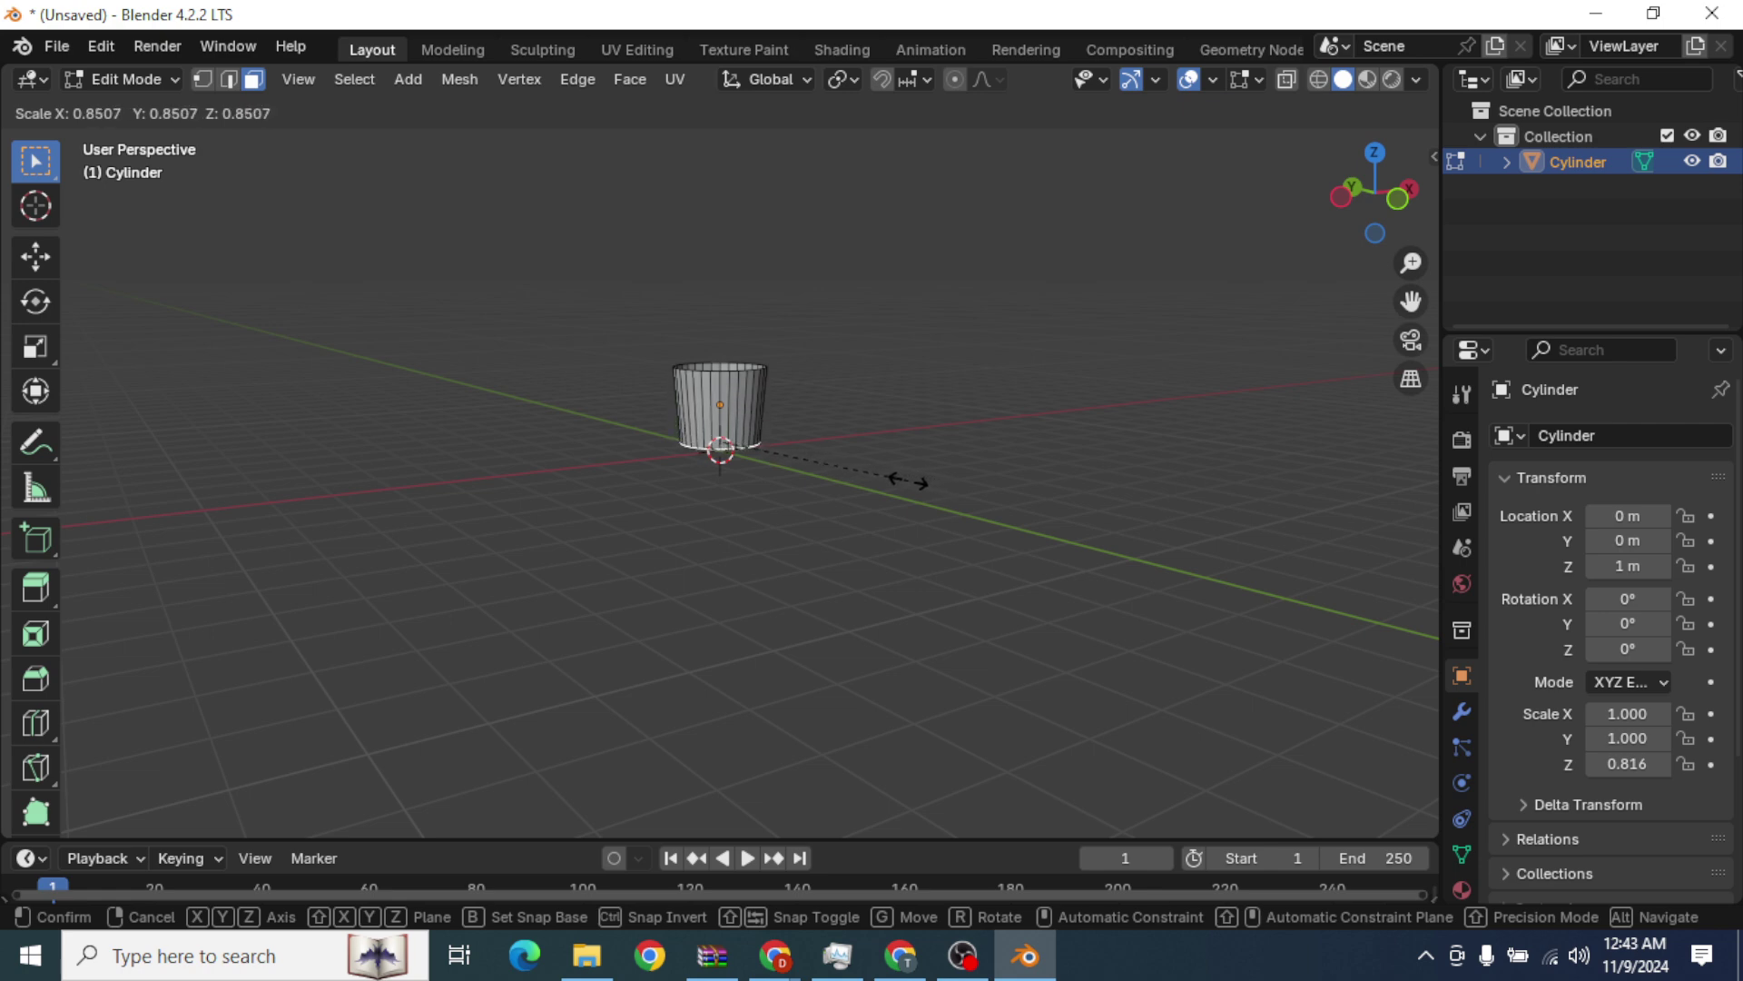
click(905, 481)
Extrude the bottom face a short distance upward into the cylinder to form a shallow recess beneath it.
scroll(921, 410, up, 6)
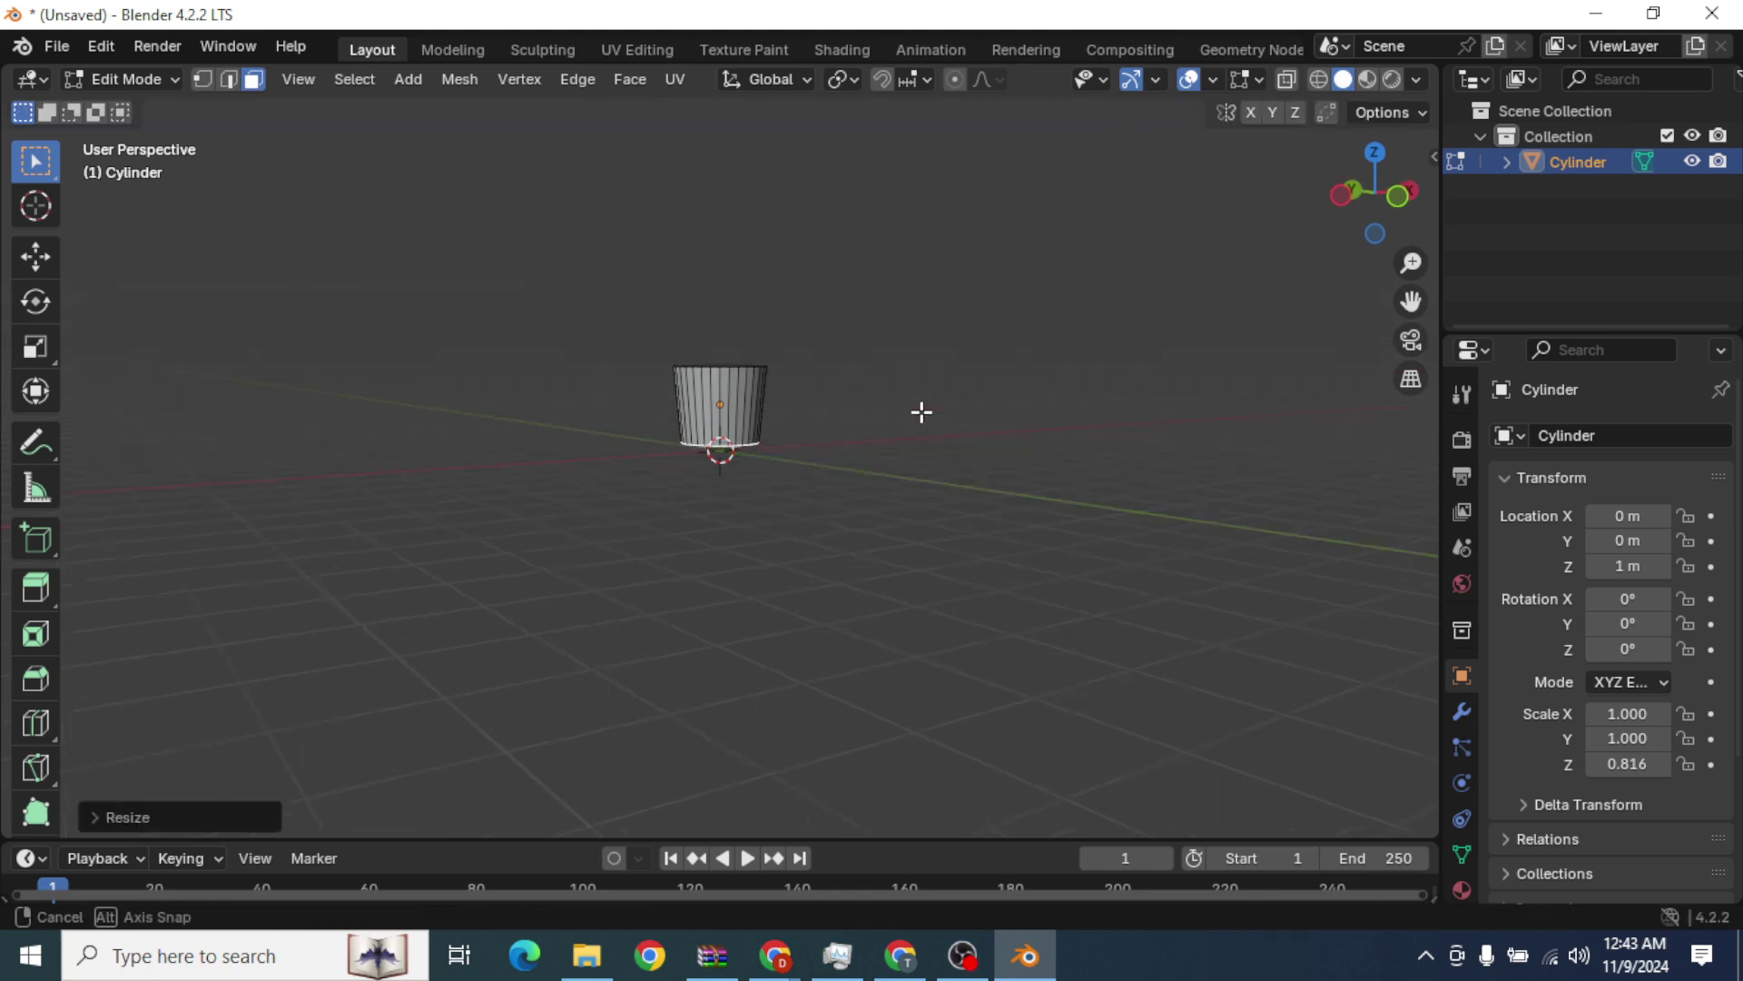
middle_drag(922, 411, 969, 308)
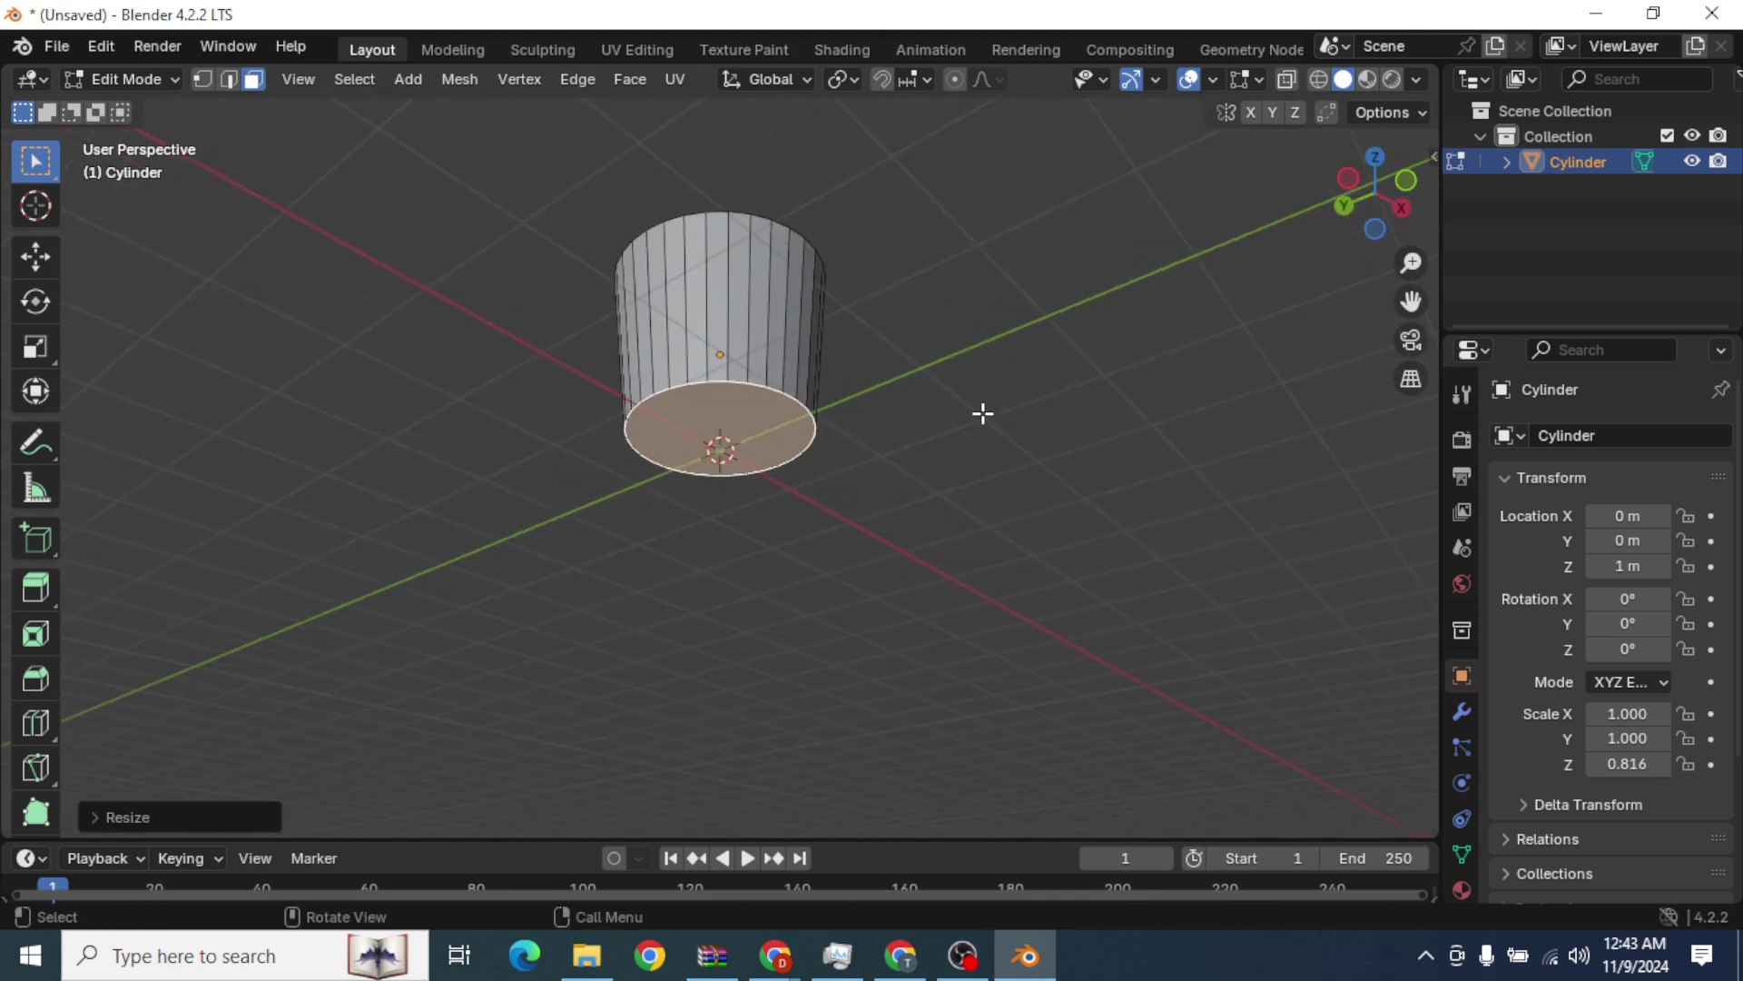
middle_drag(955, 448, 972, 296)
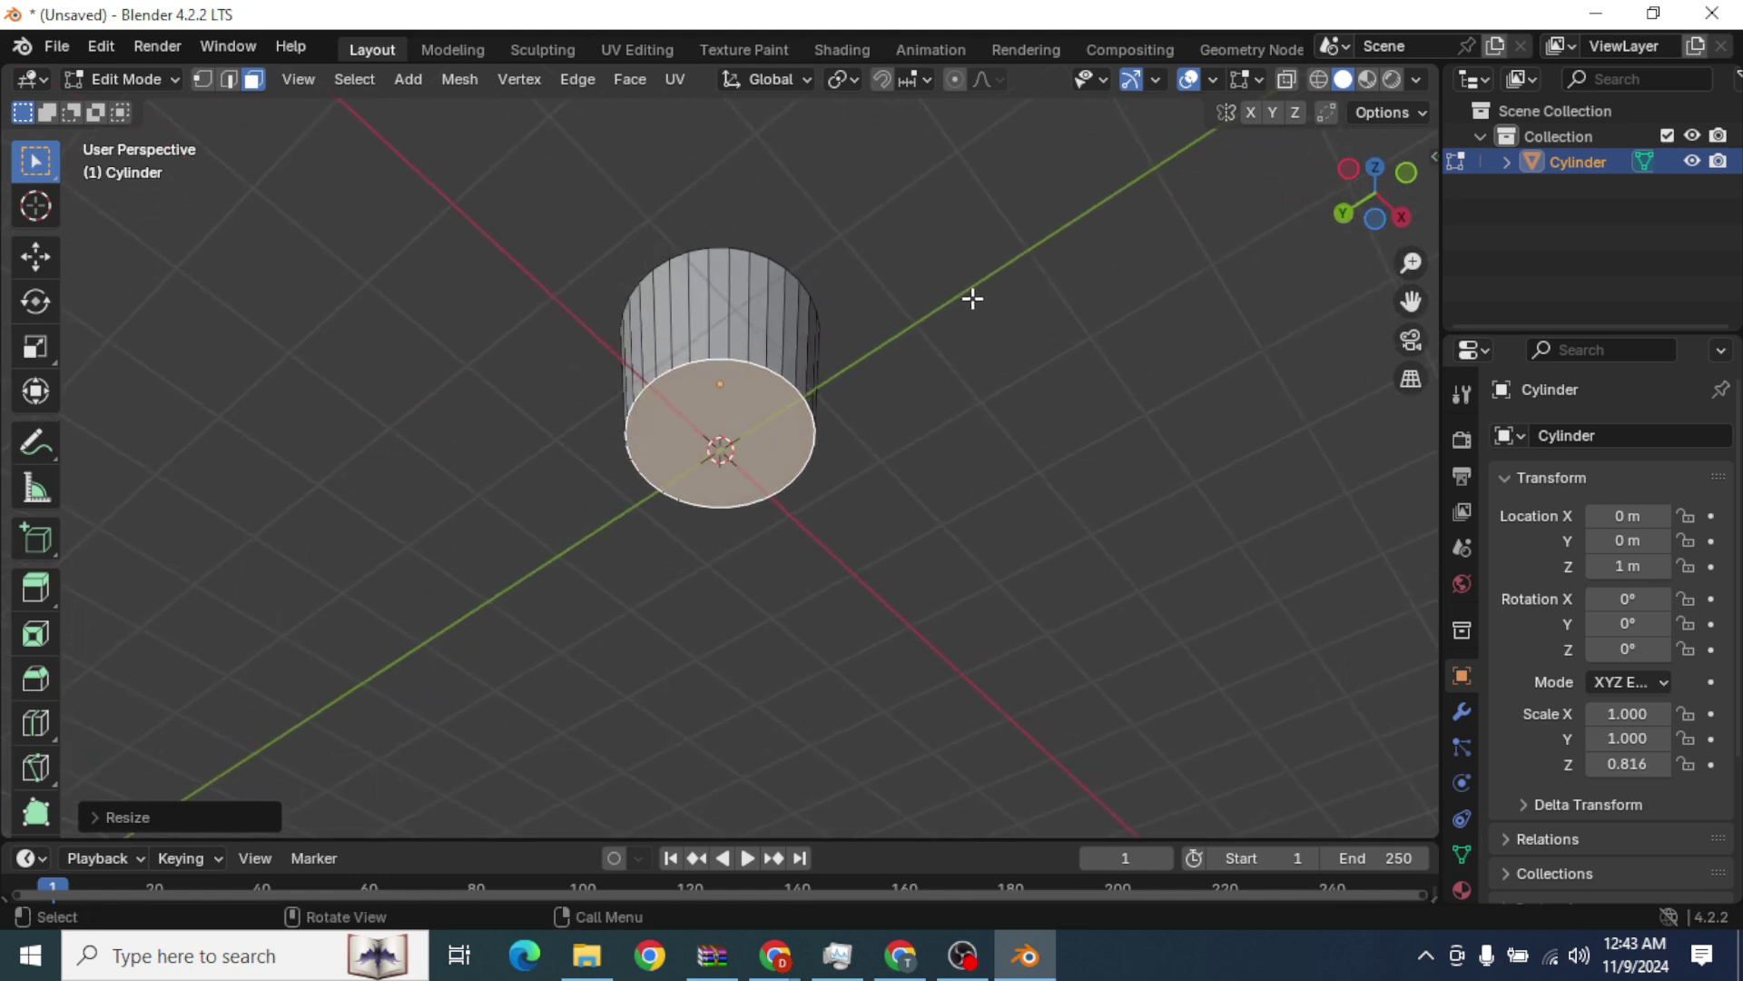
middle_drag(899, 481, 972, 375)
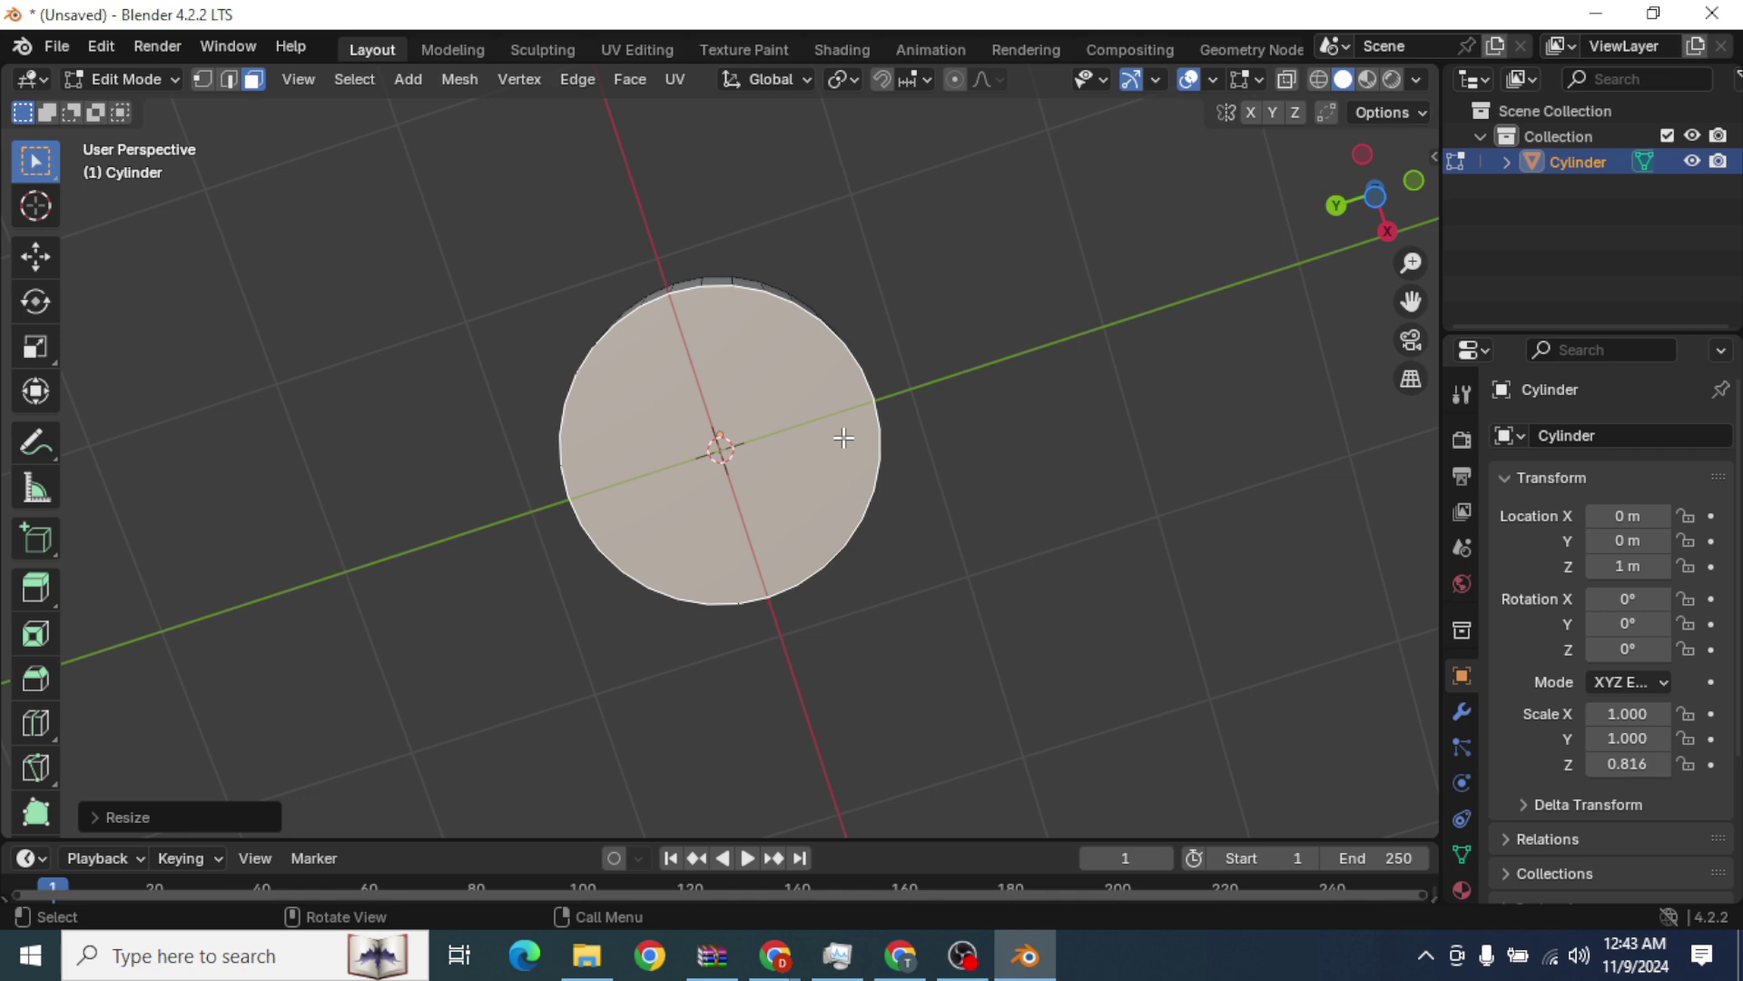
middle_drag(841, 440, 1094, 737)
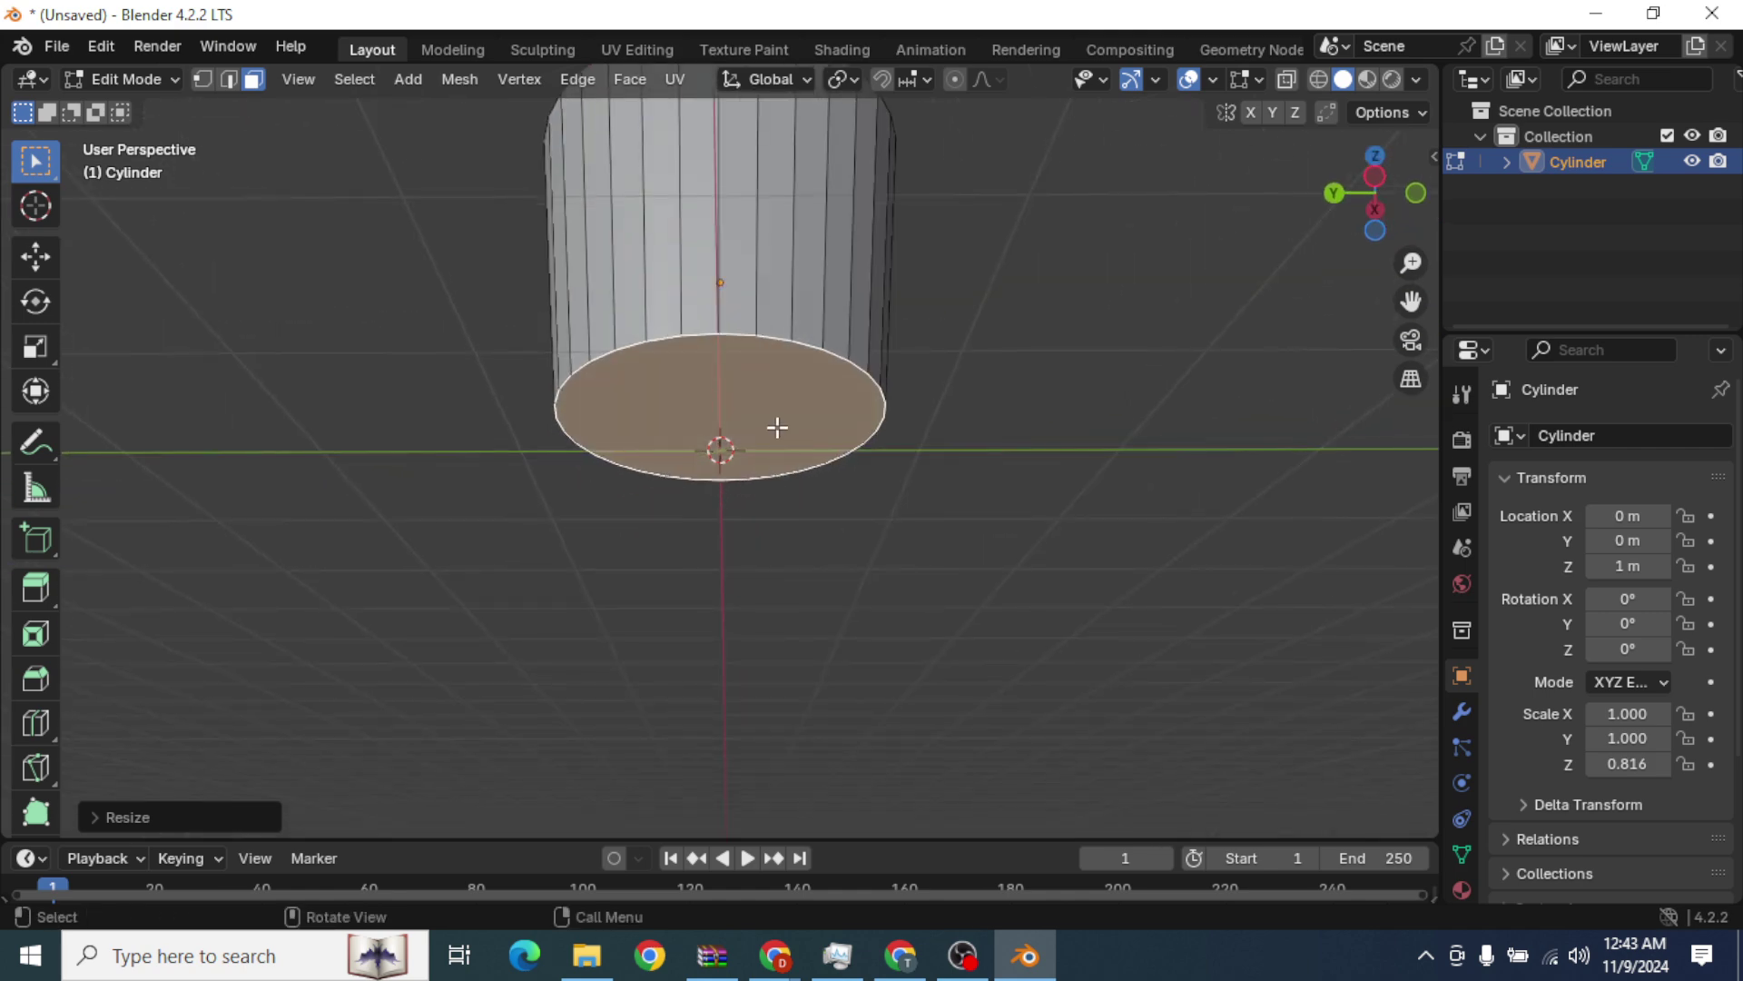
mouse_move(864, 440)
middle_down()
mouse_move(914, 533)
mouse_move(872, 409)
mouse_move(864, 421)
middle_up()
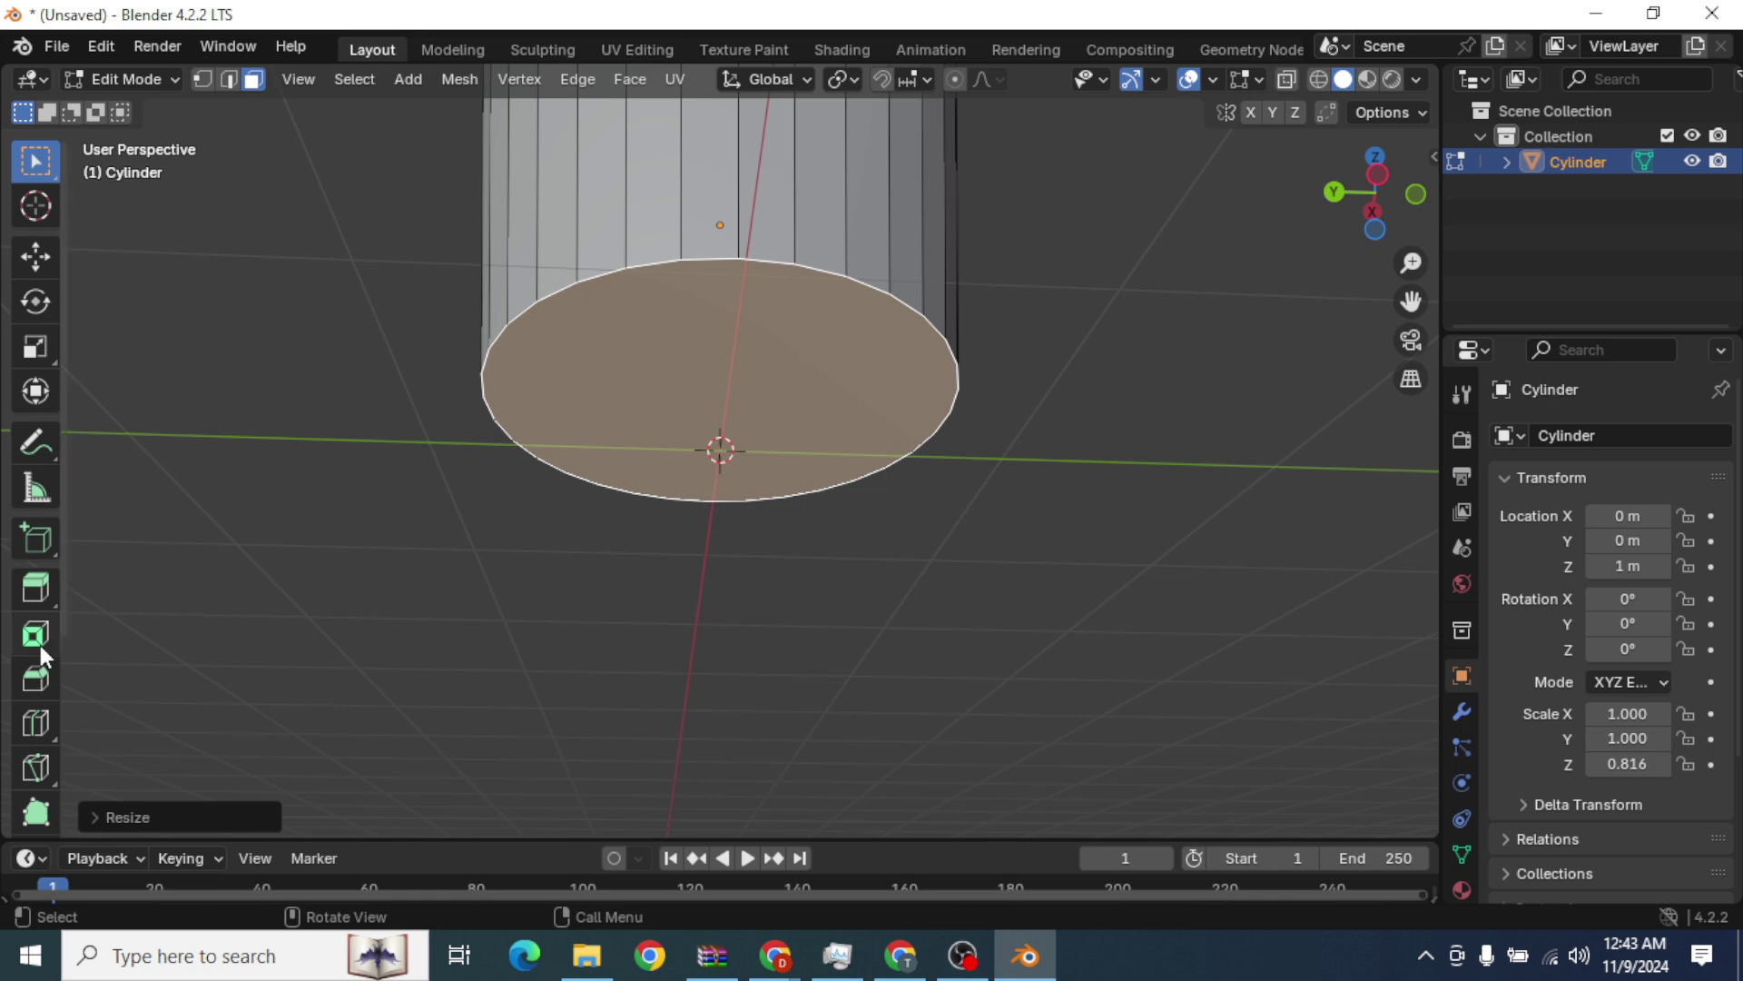
click(35, 590)
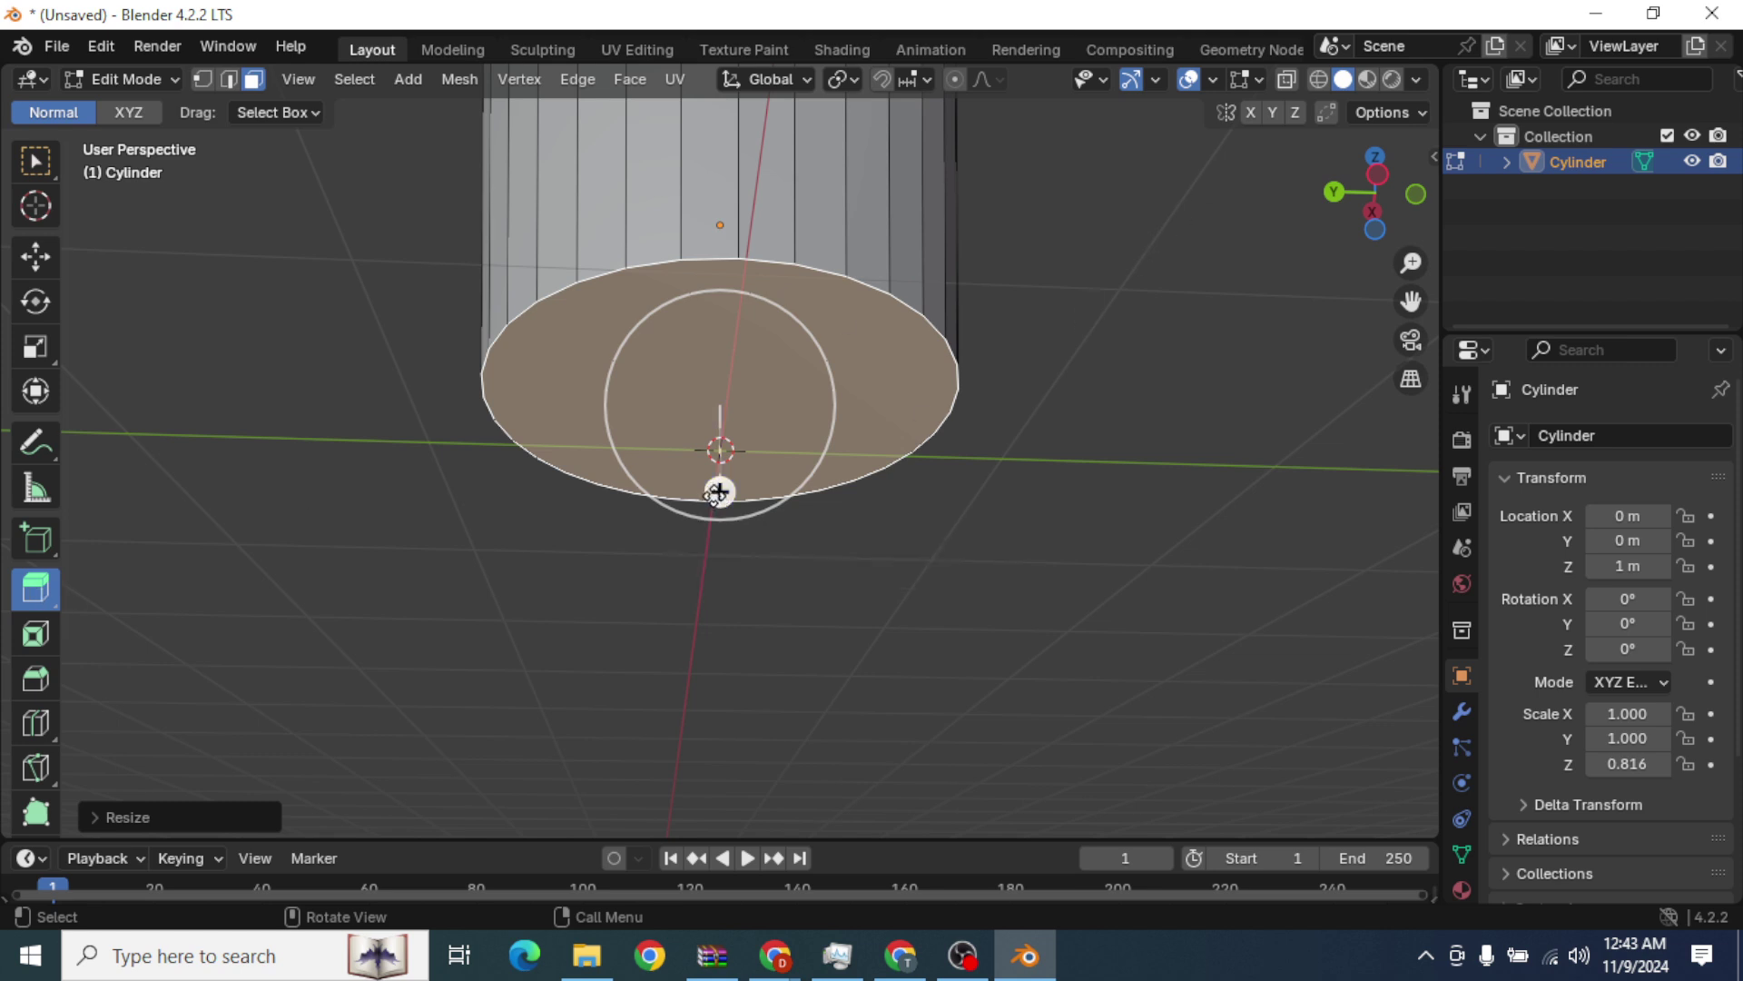
drag(719, 491, 716, 454)
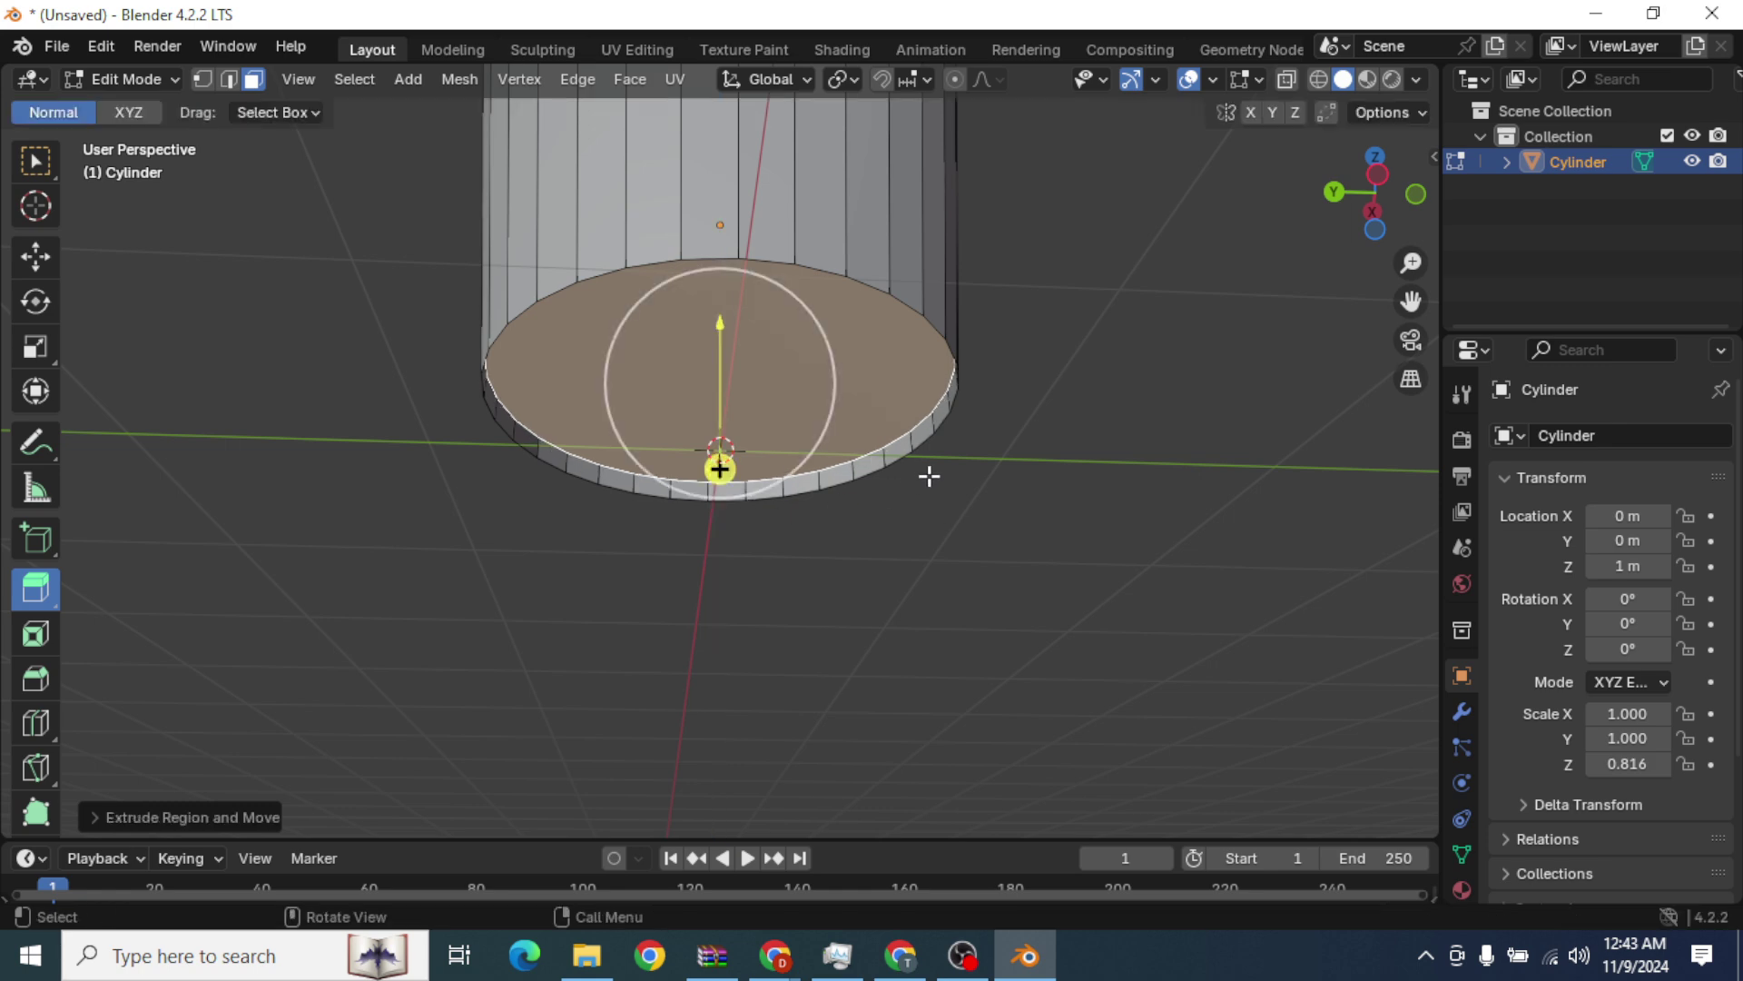
Add a single horizontal loop cut around the wall and slide it to just below the top rim, at a factor of about -0.97.
middle_drag(955, 468, 1008, 426)
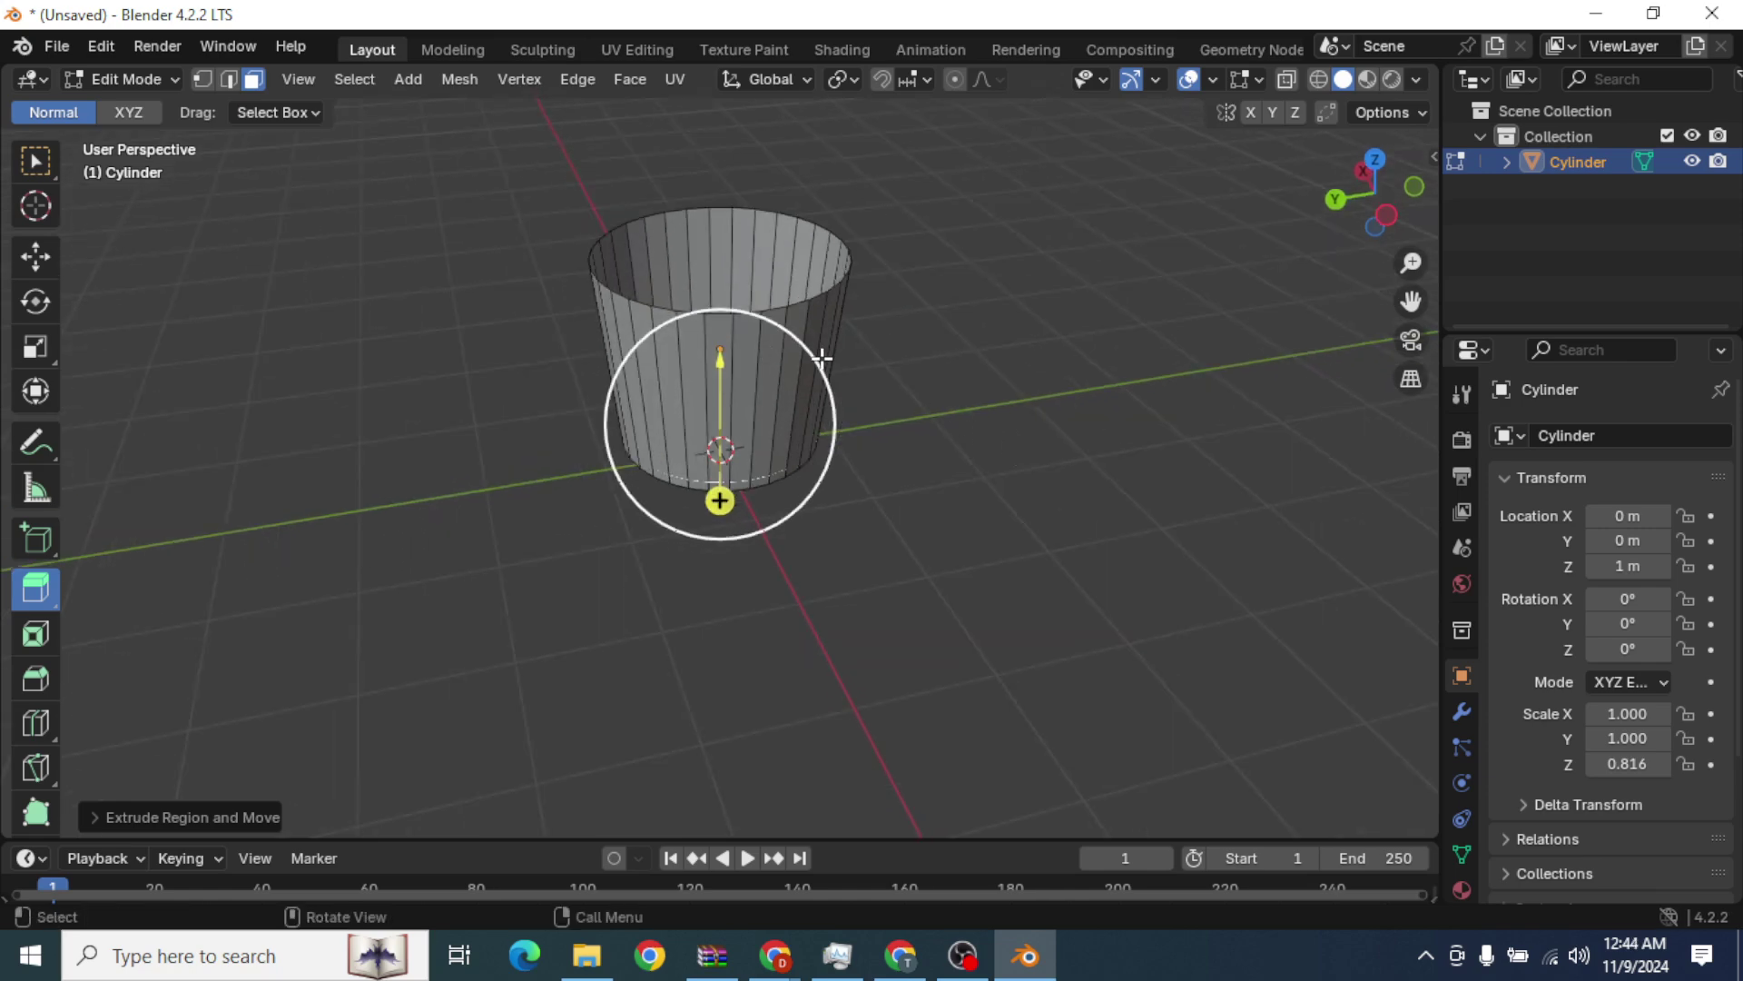
scroll(821, 358, up, 1)
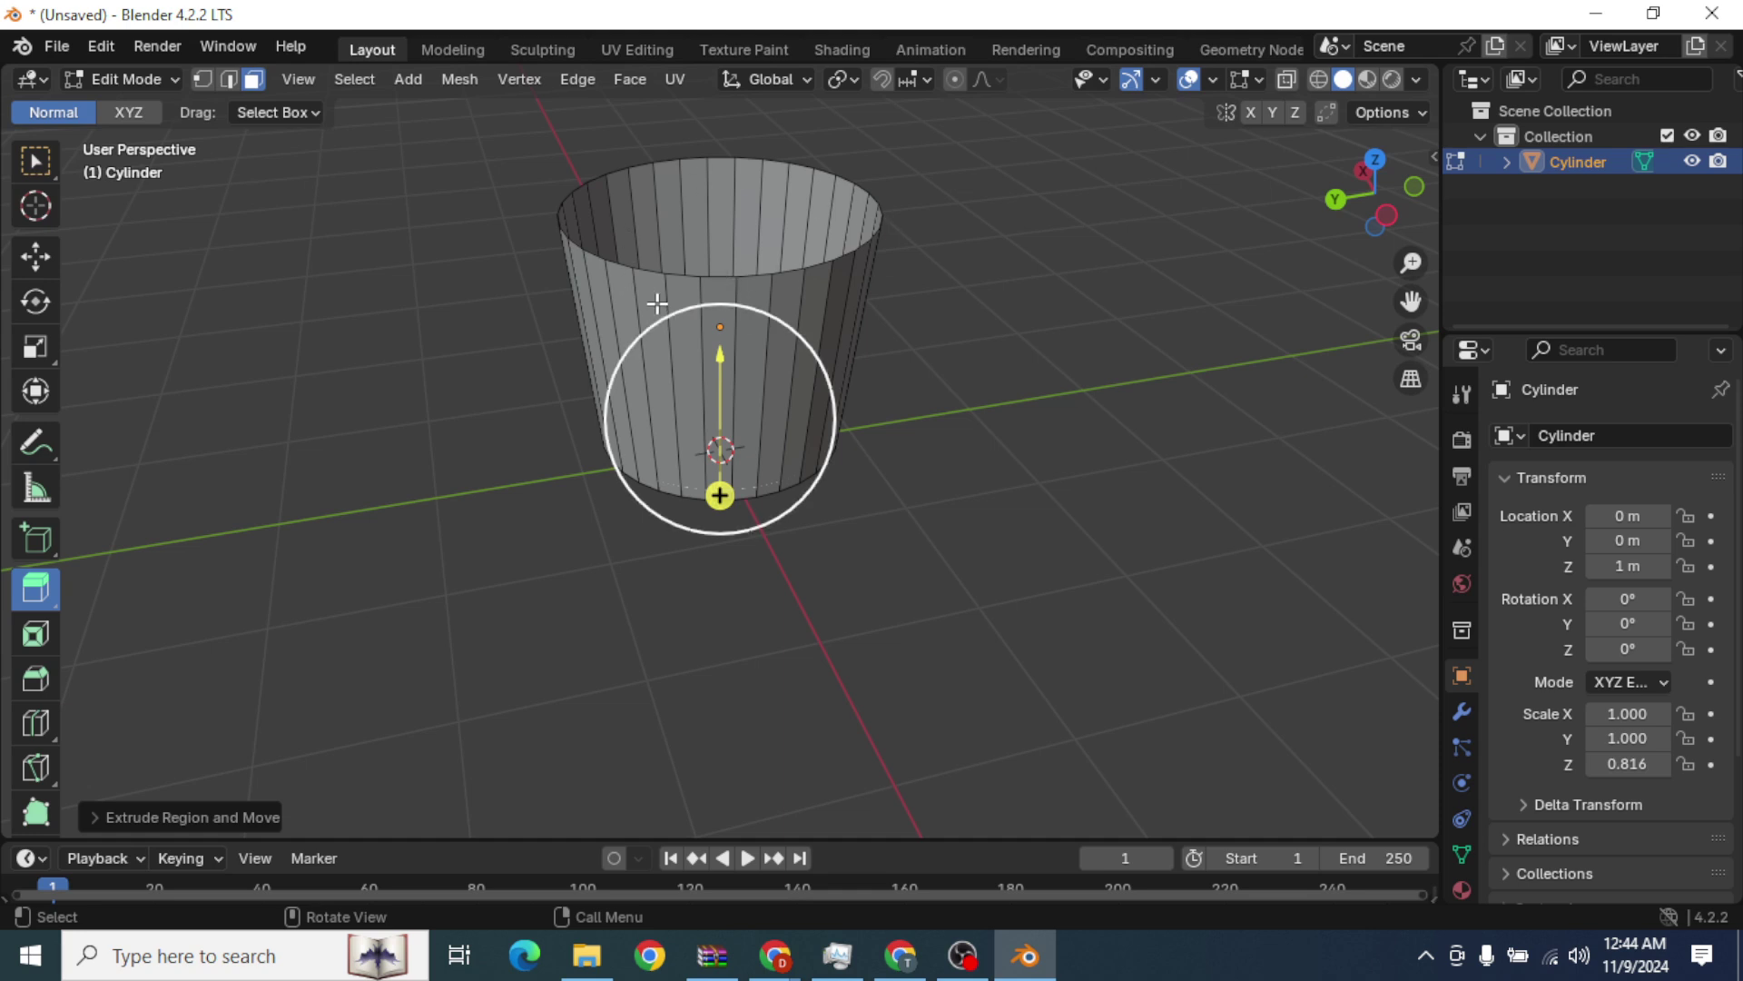
scroll(884, 304, up, 2)
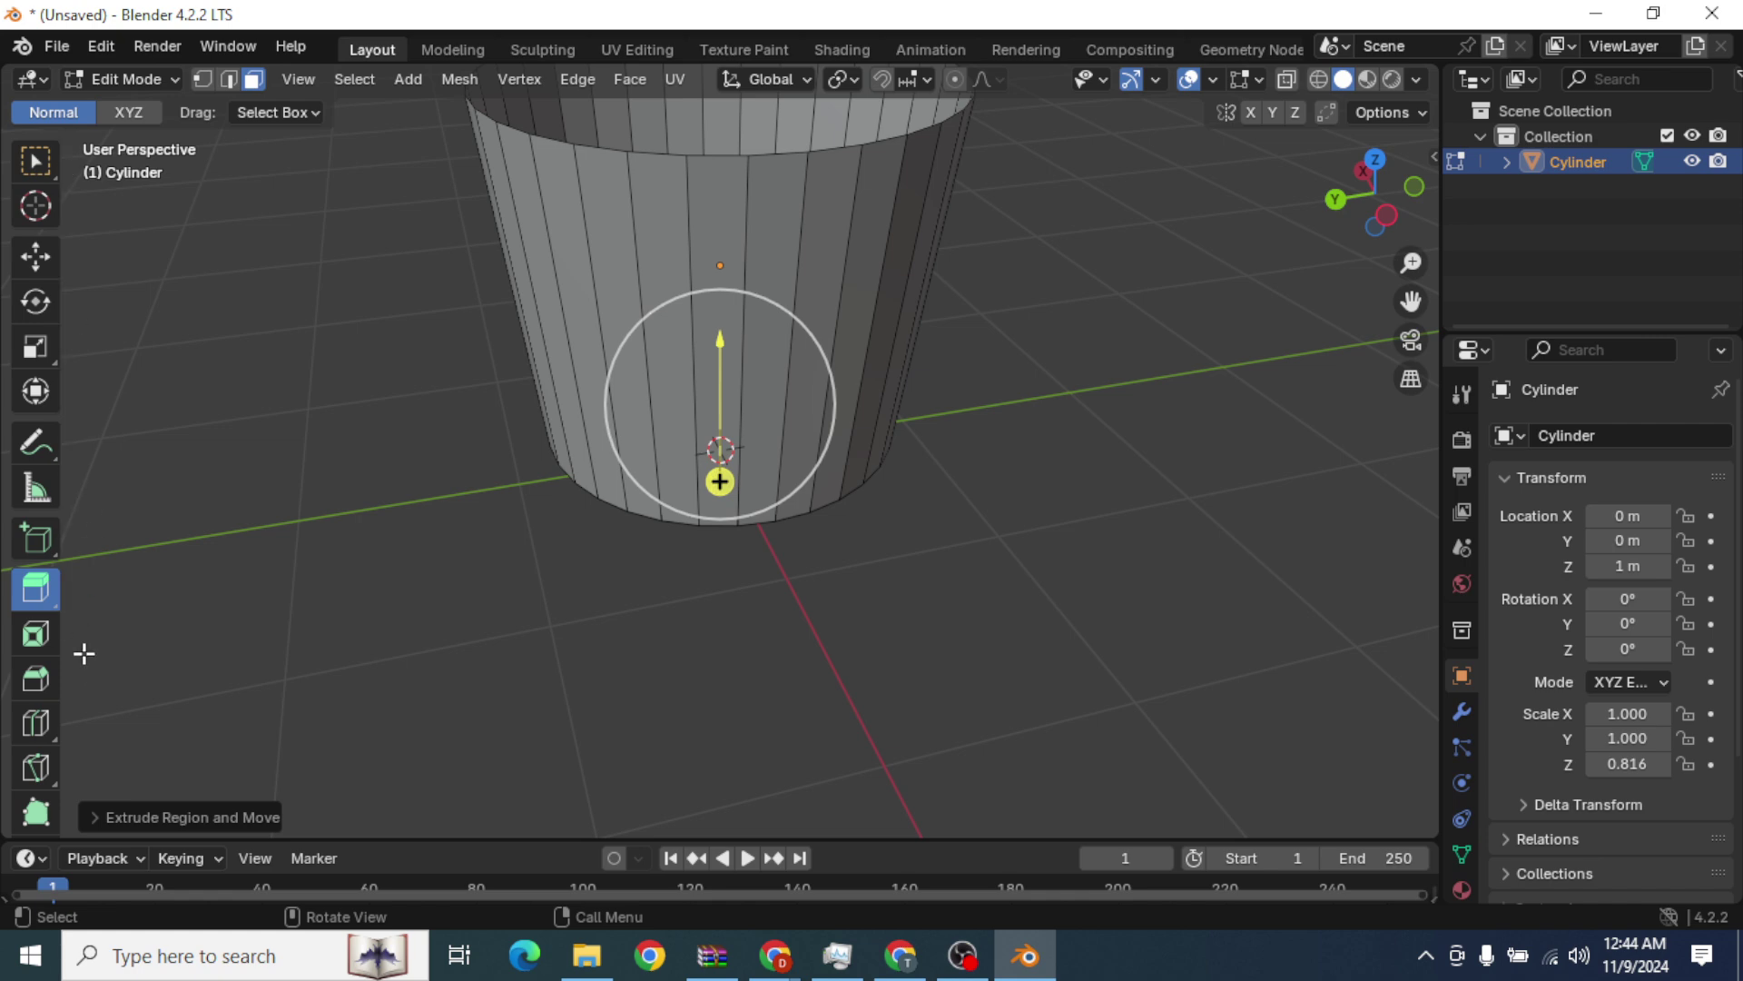
click(38, 724)
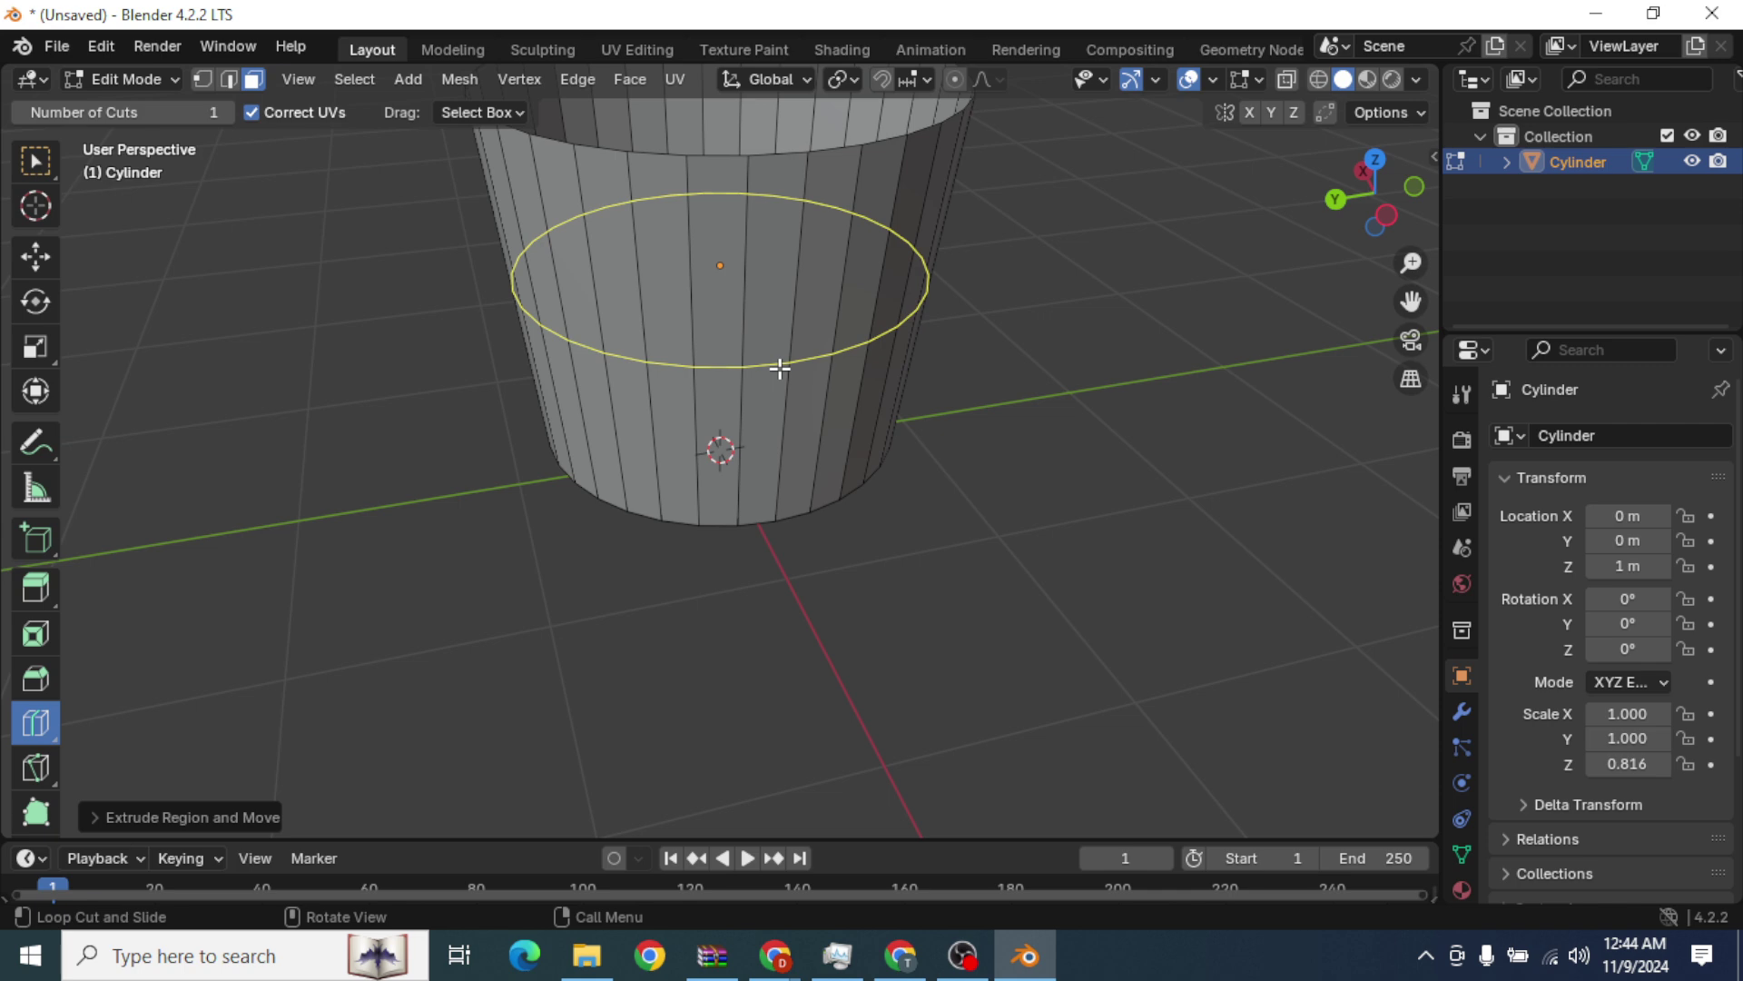
click(780, 368)
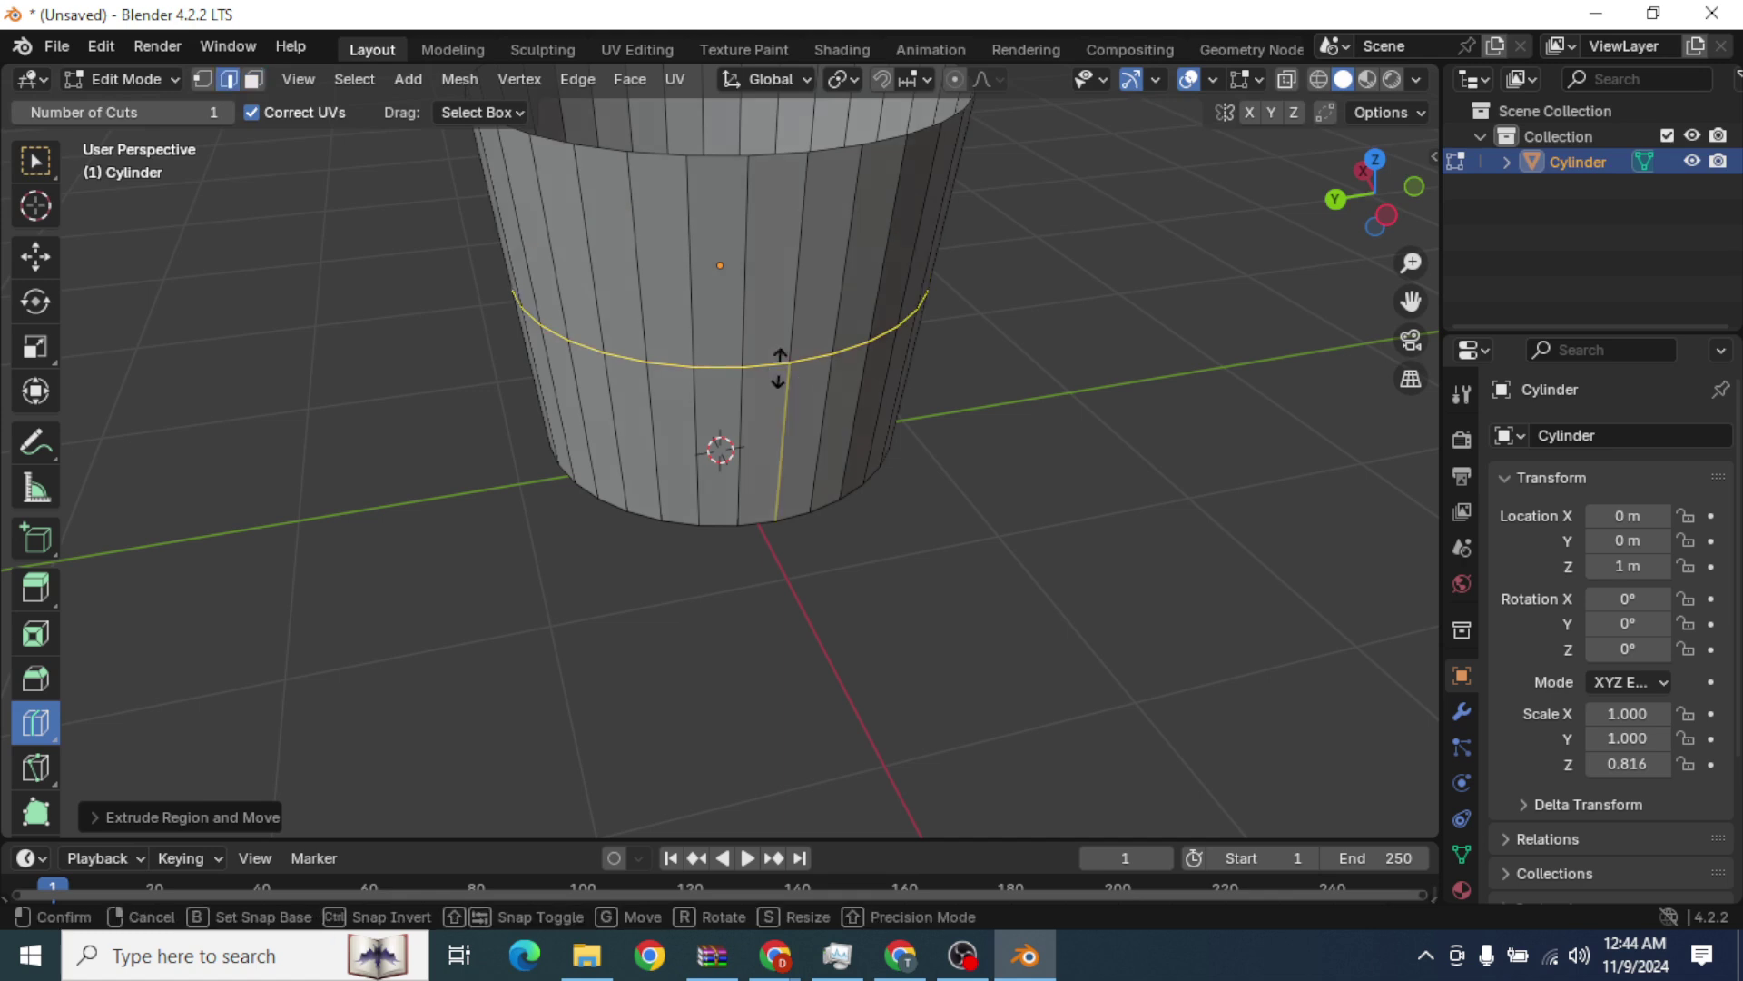
drag(780, 368, 797, 191)
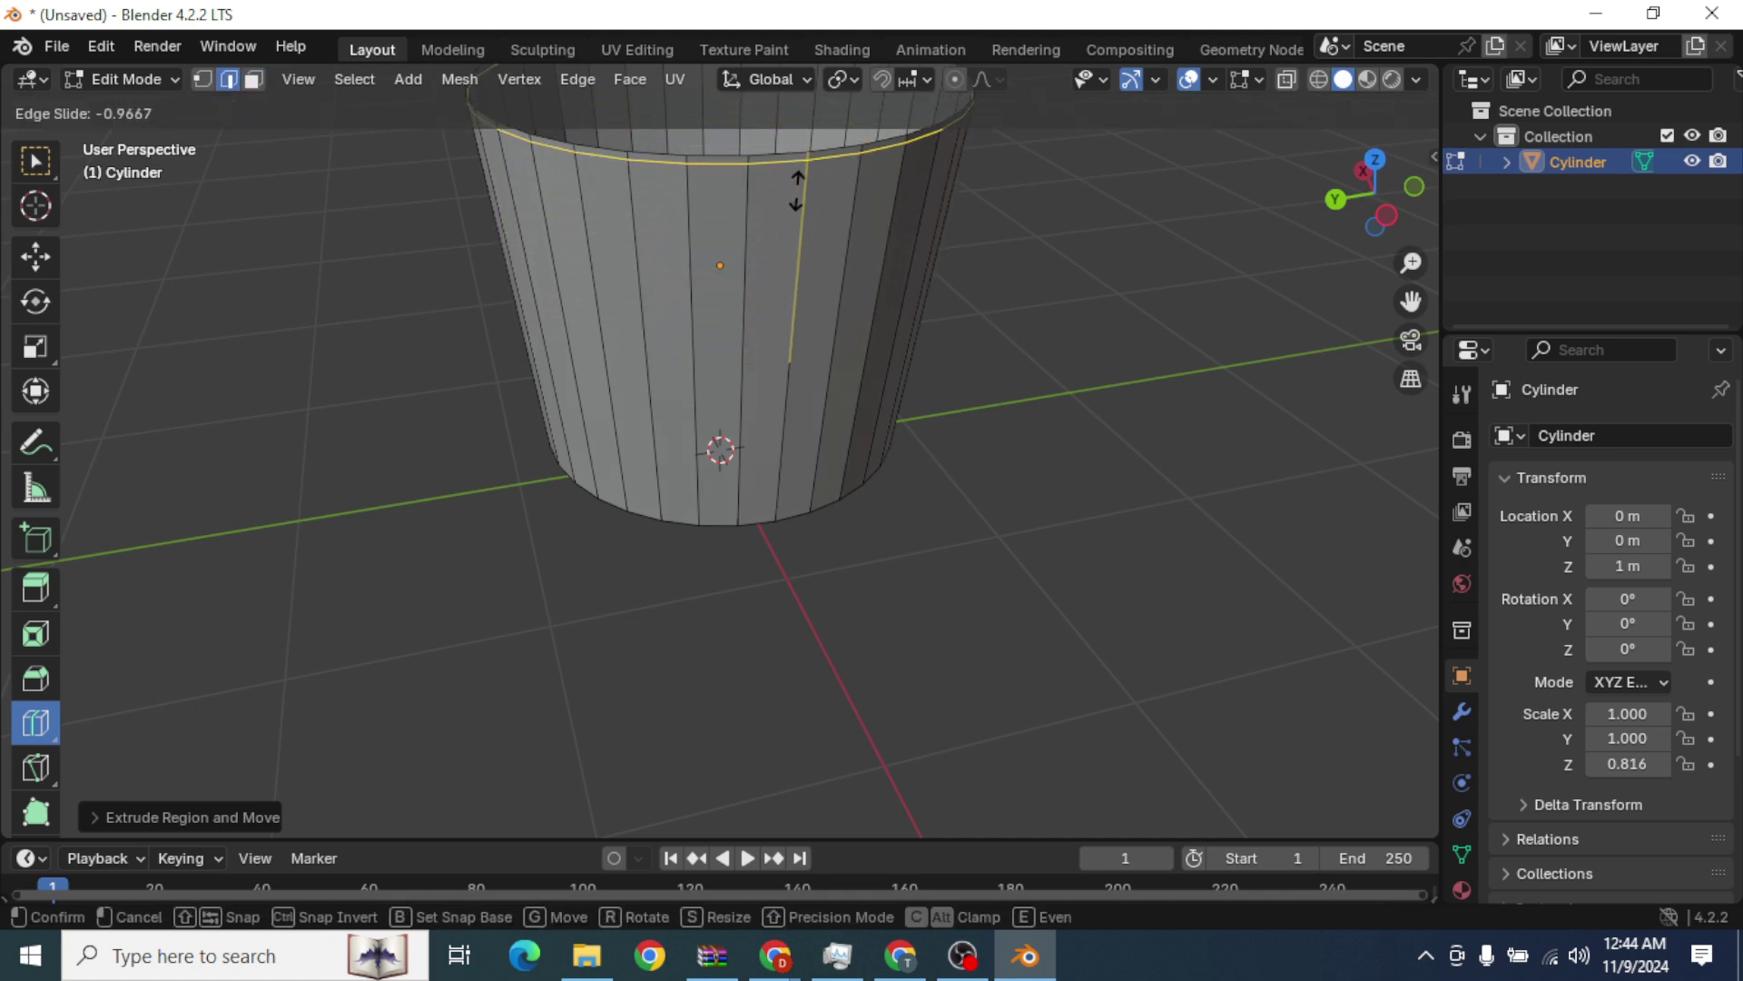
Finish sliding the horizontal loop cut into place just beneath the open rim, at a factor of about -0.97.
drag(798, 191, 798, 189)
scroll(1130, 310, down, 2)
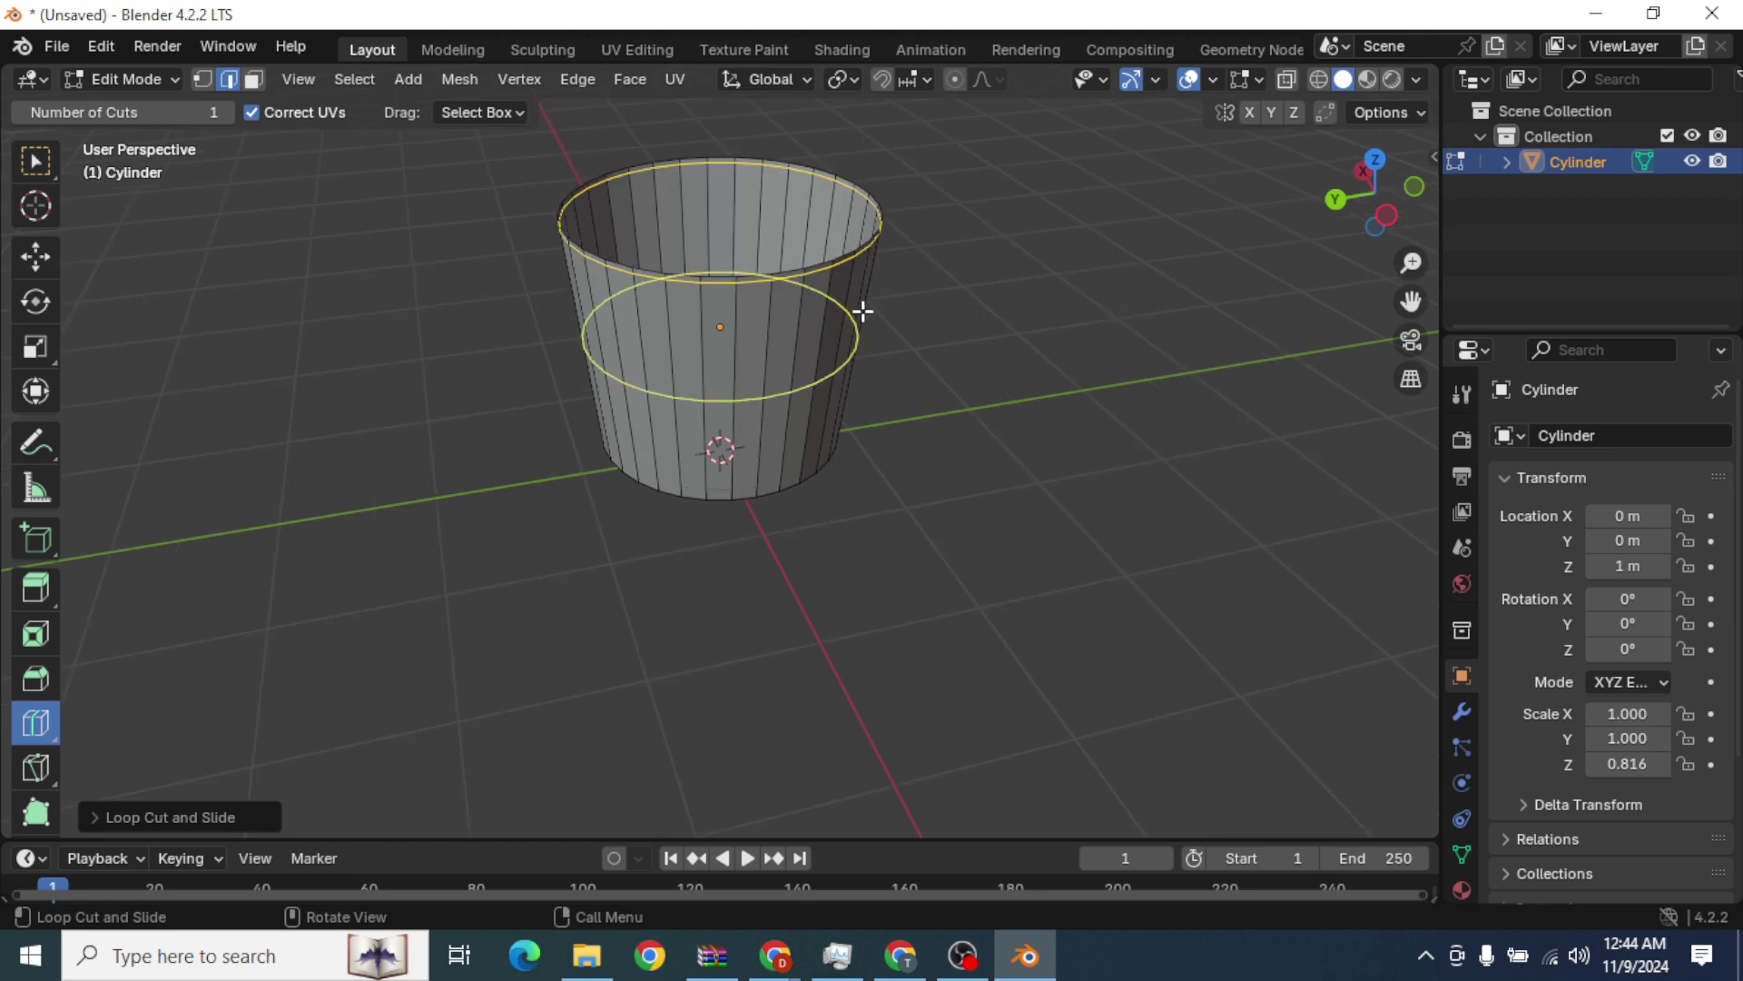
scroll(926, 303, up, 2)
scroll(1010, 261, down, 3)
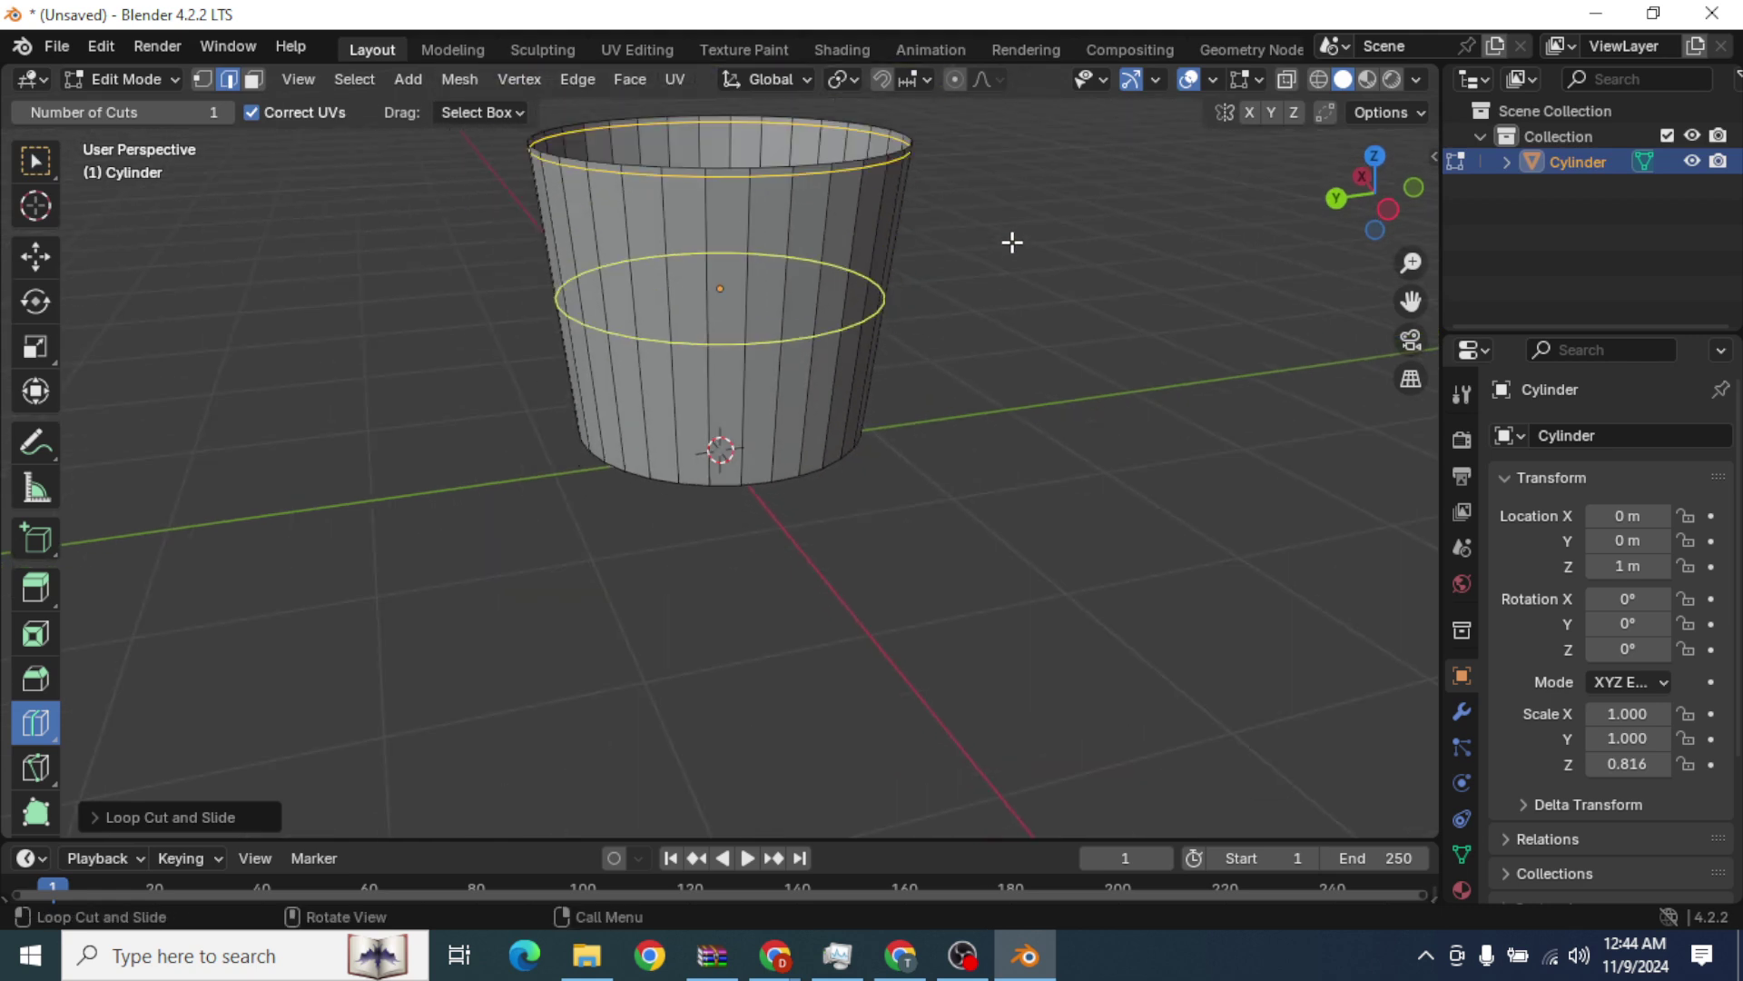
Try to loop-select the narrow ring of faces just below the rim with the selection tool.
click(35, 163)
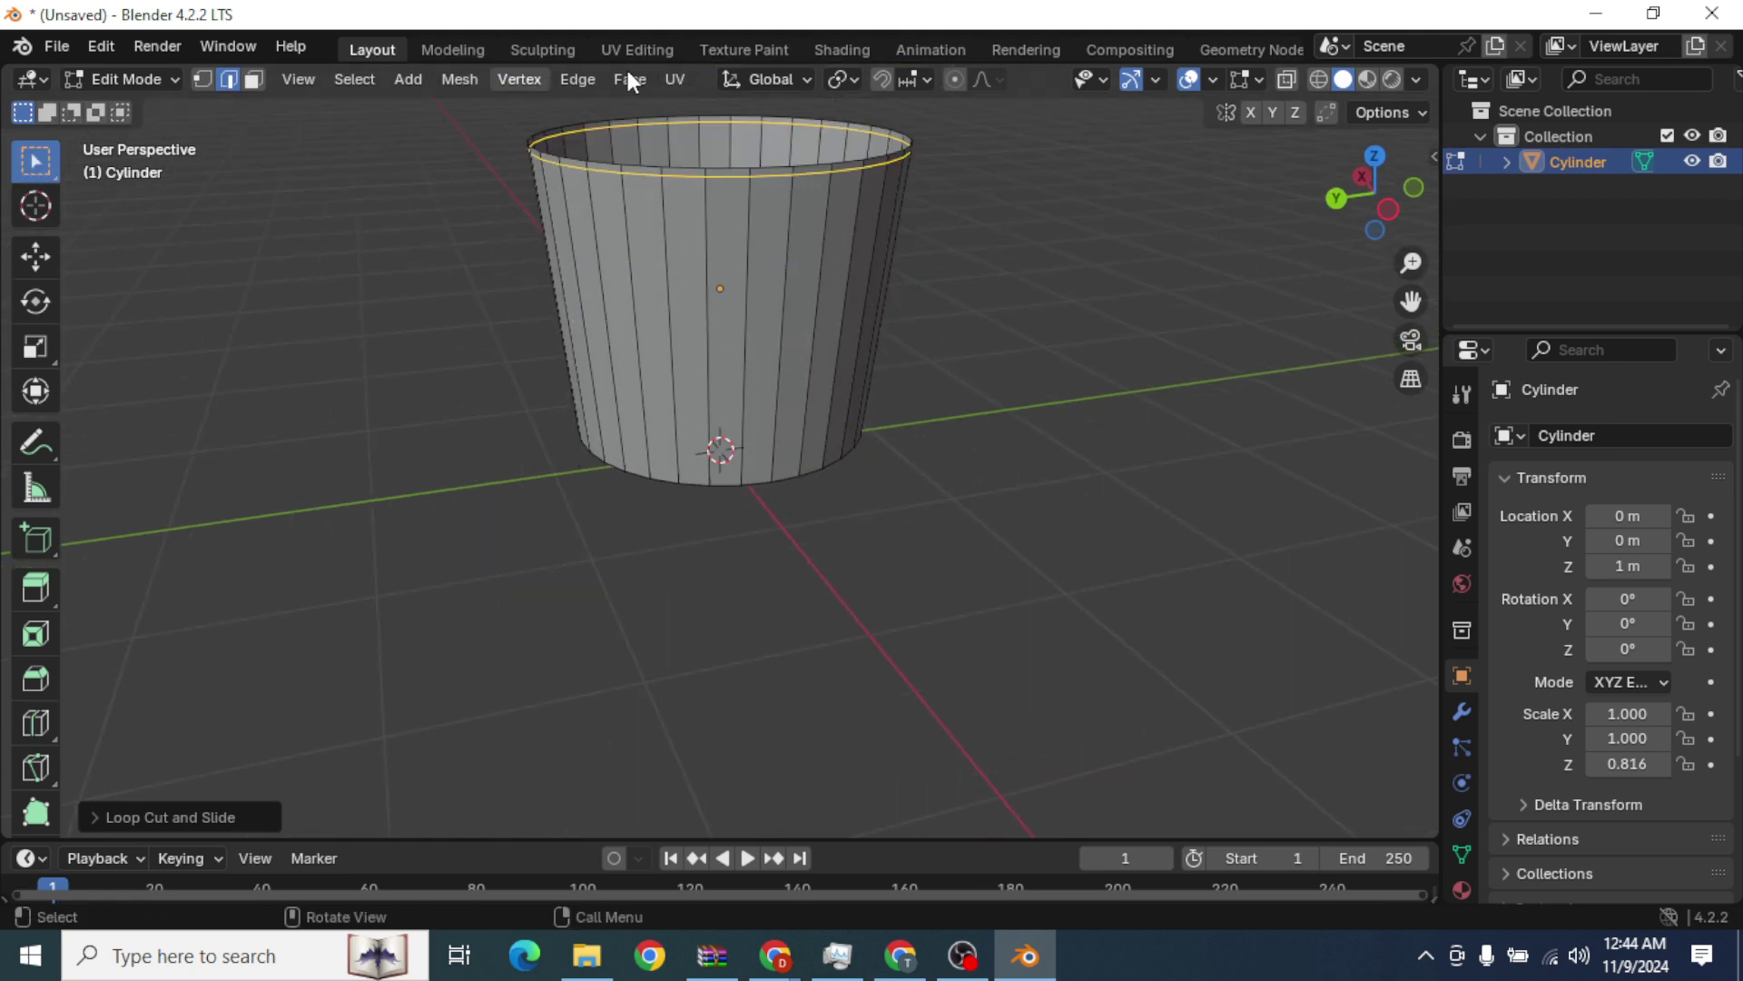
click(733, 174)
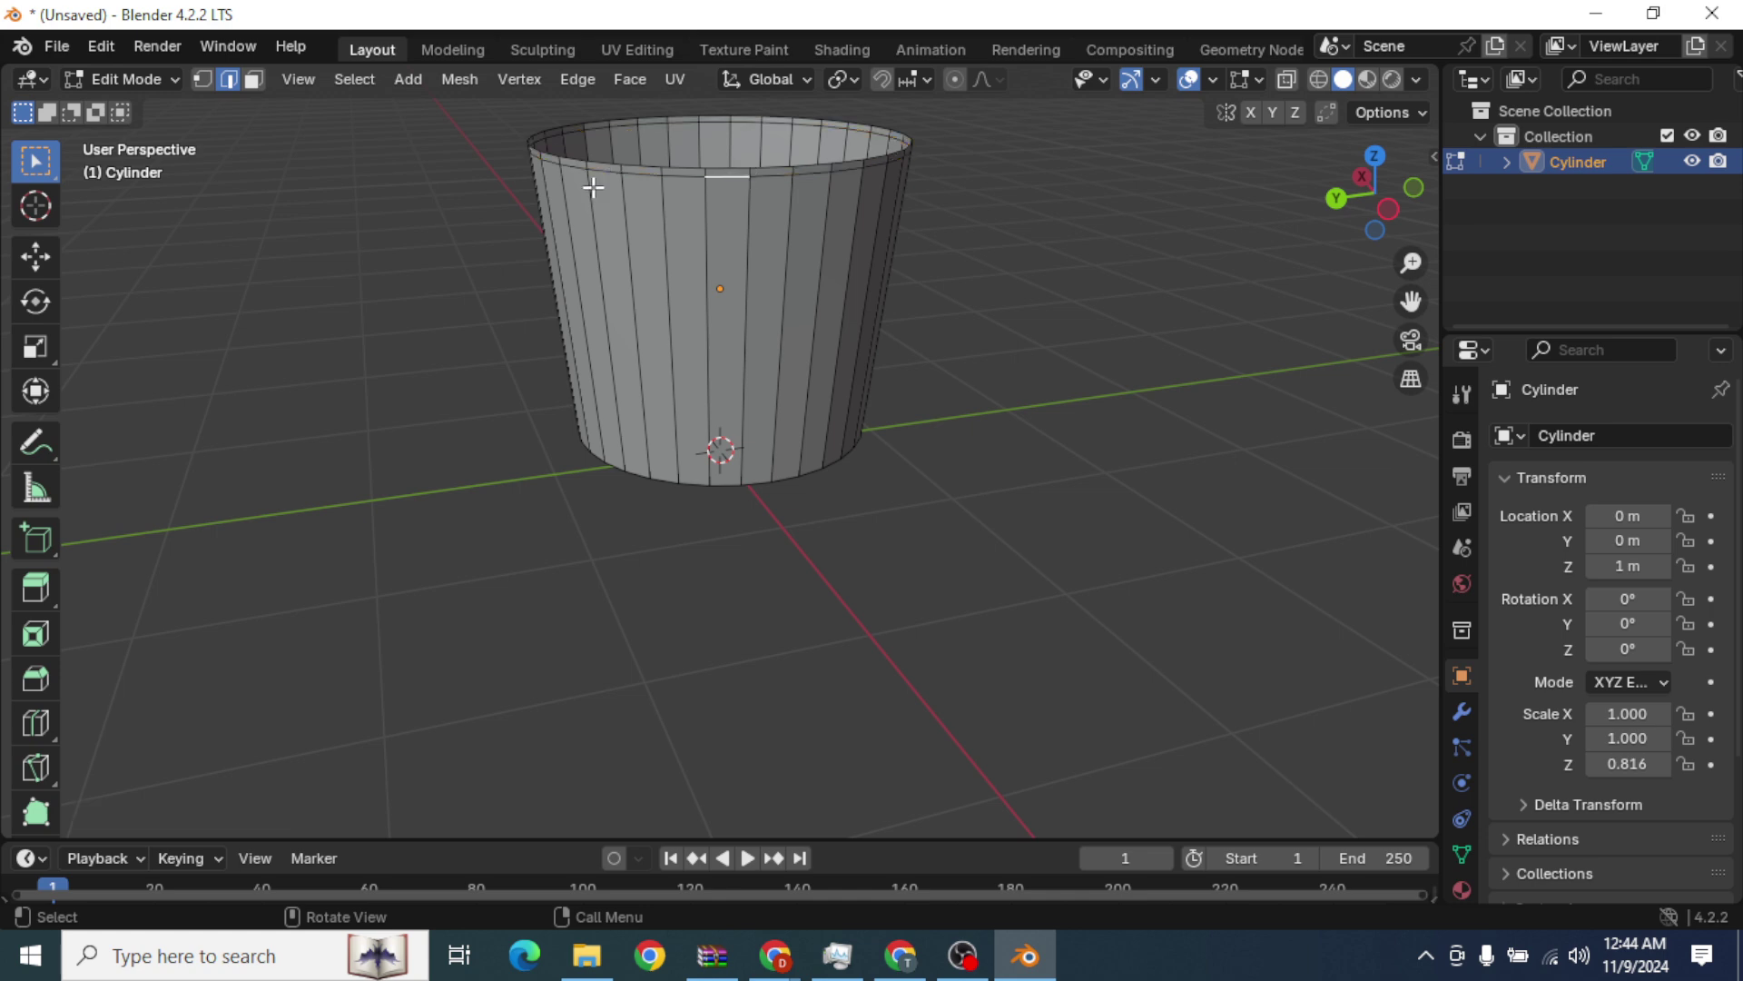
alt+click(763, 169)
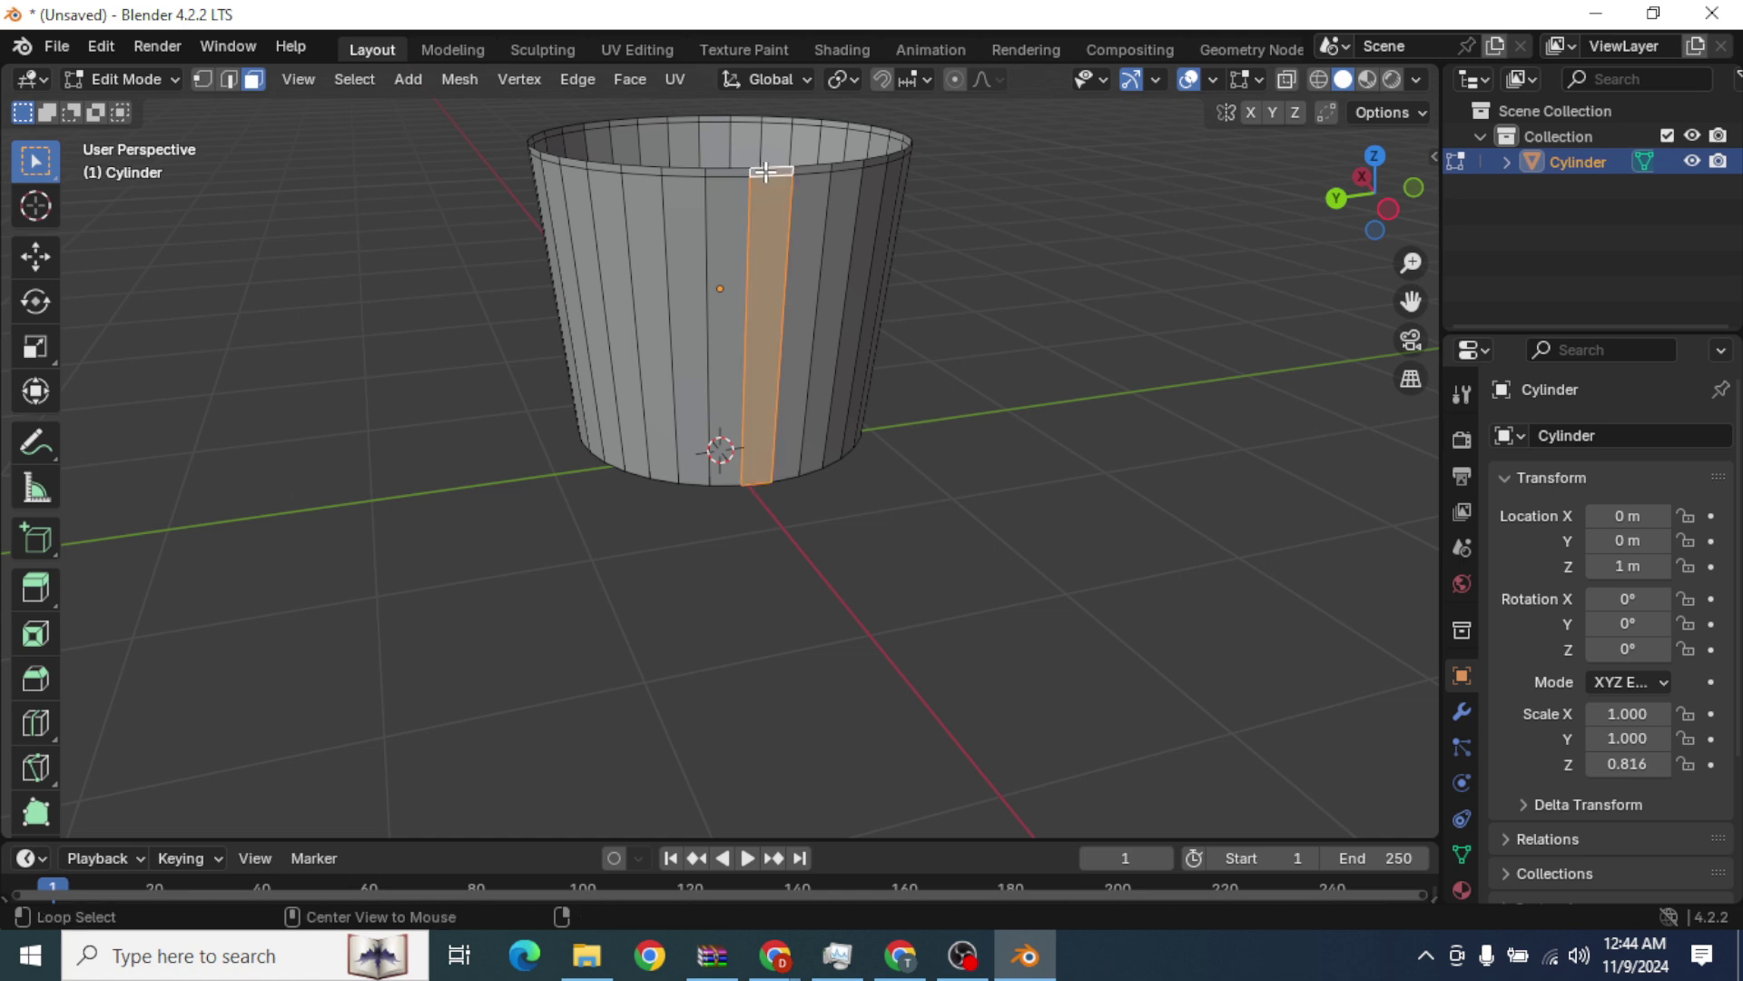
ctrl+click(811, 168)
alt+click(843, 167)
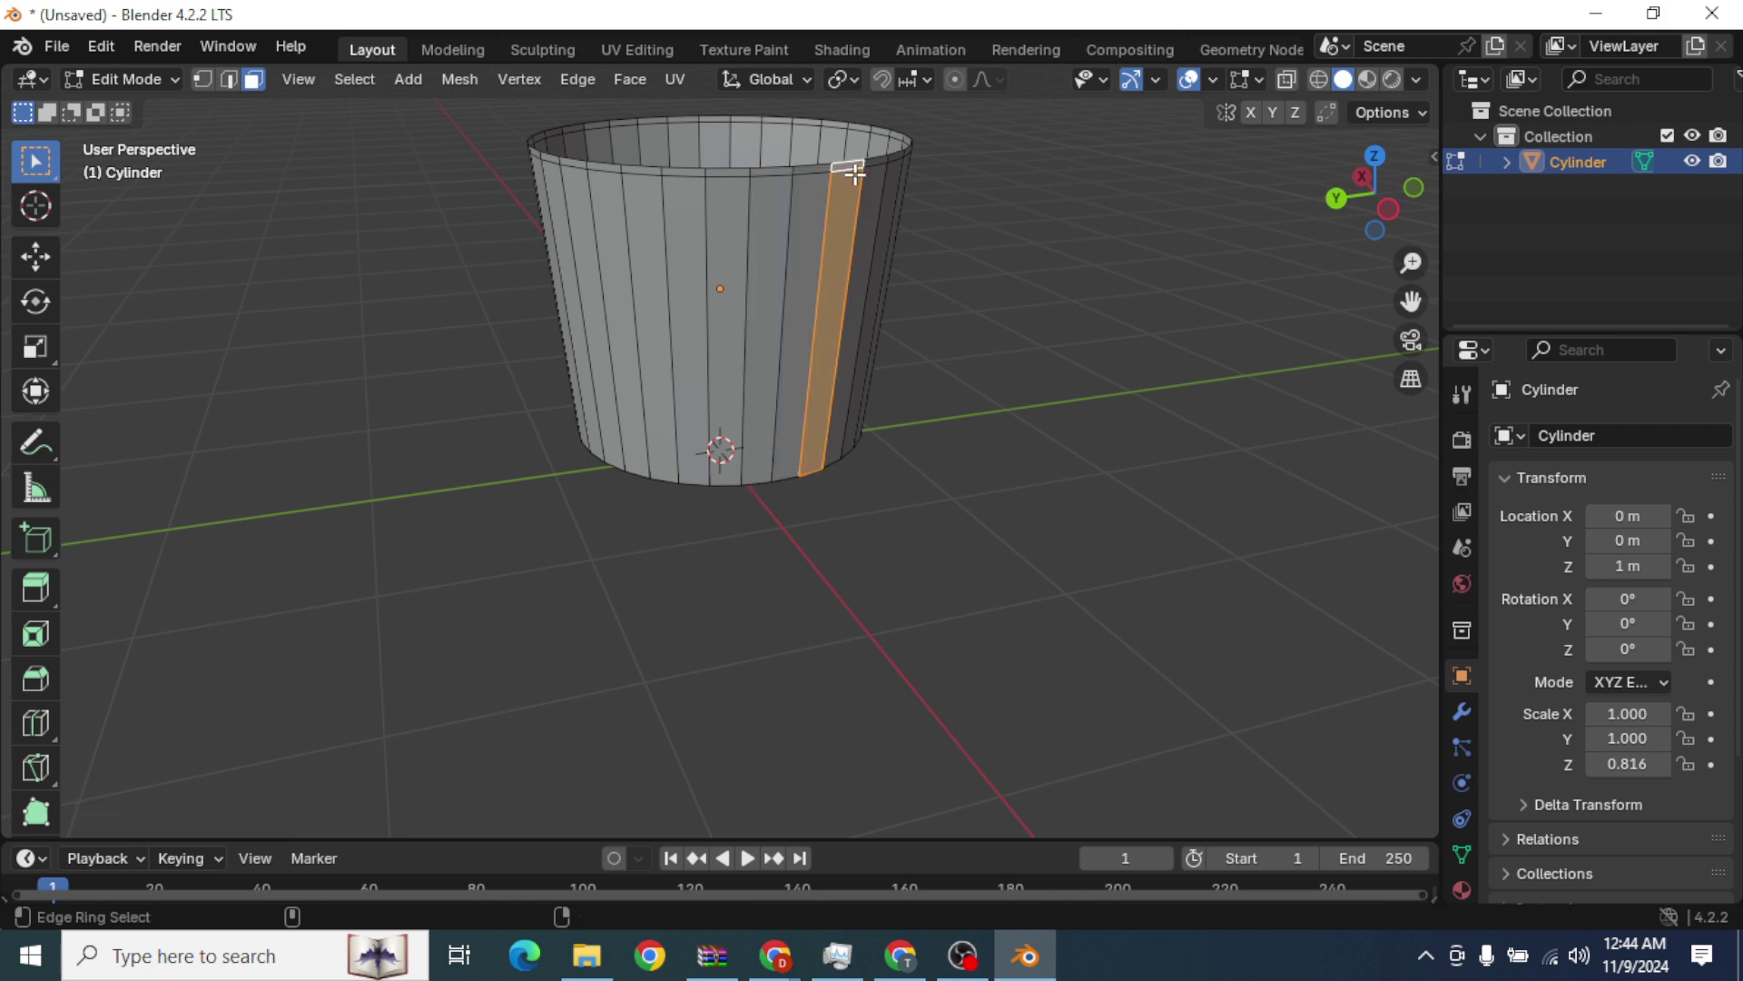
click(779, 171)
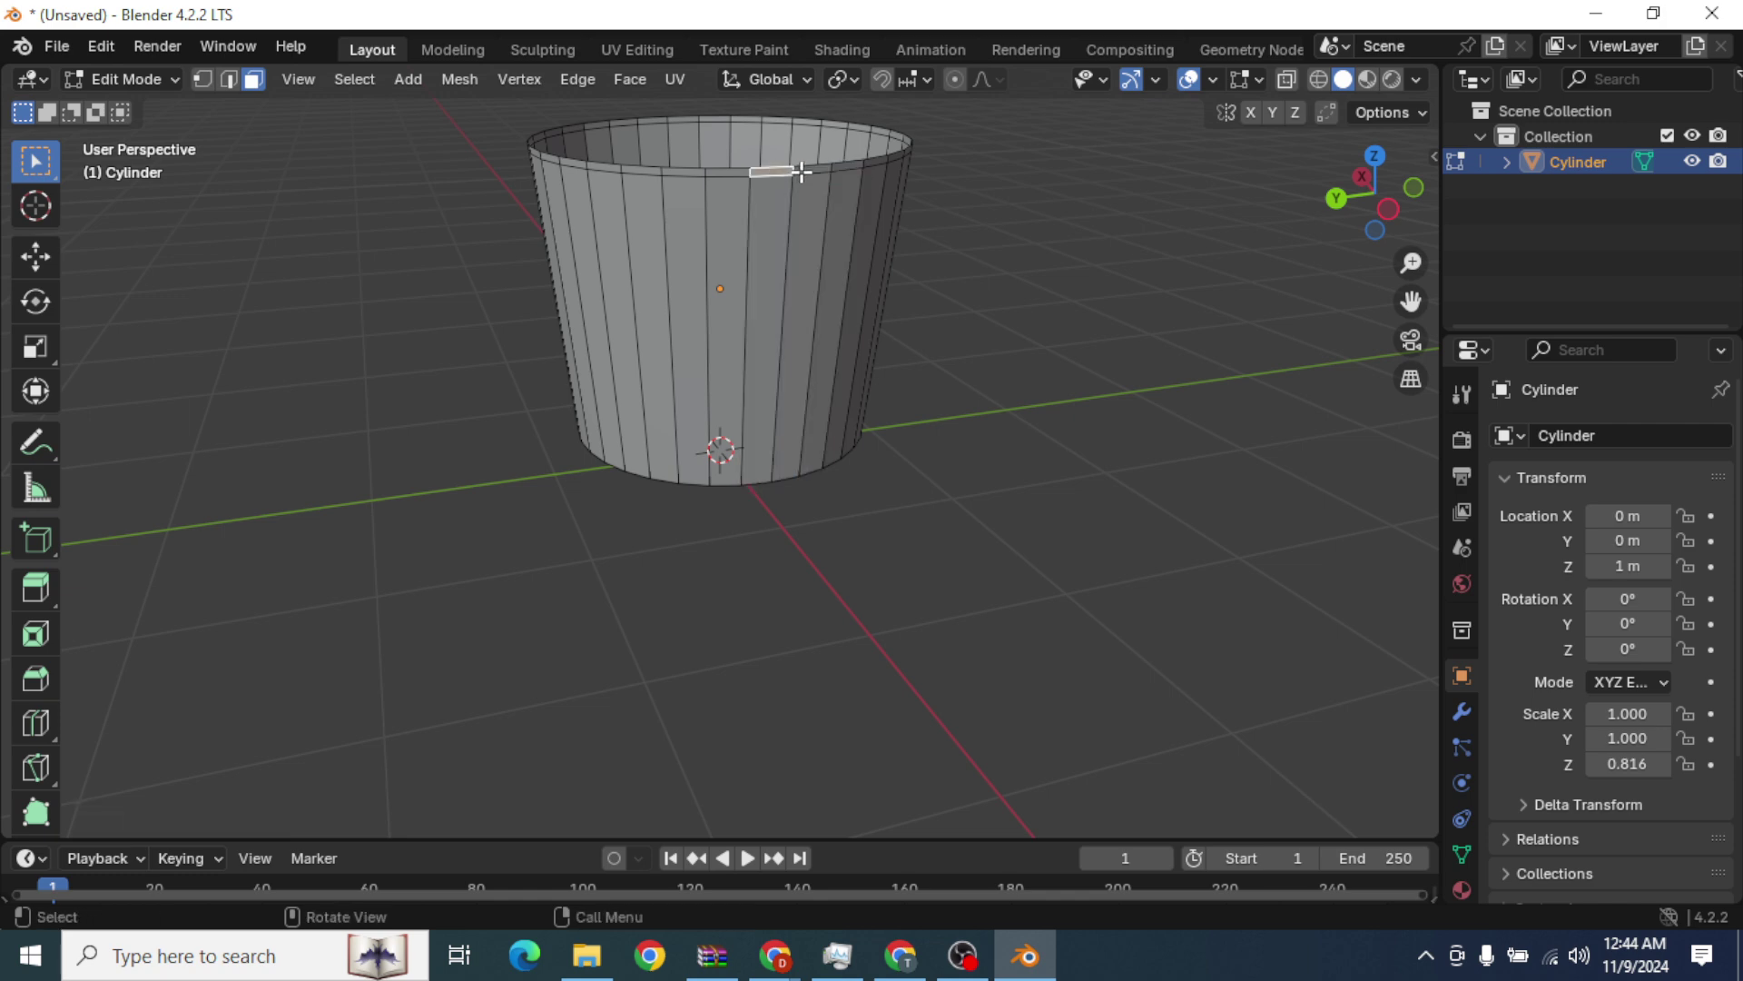
alt+click(812, 170)
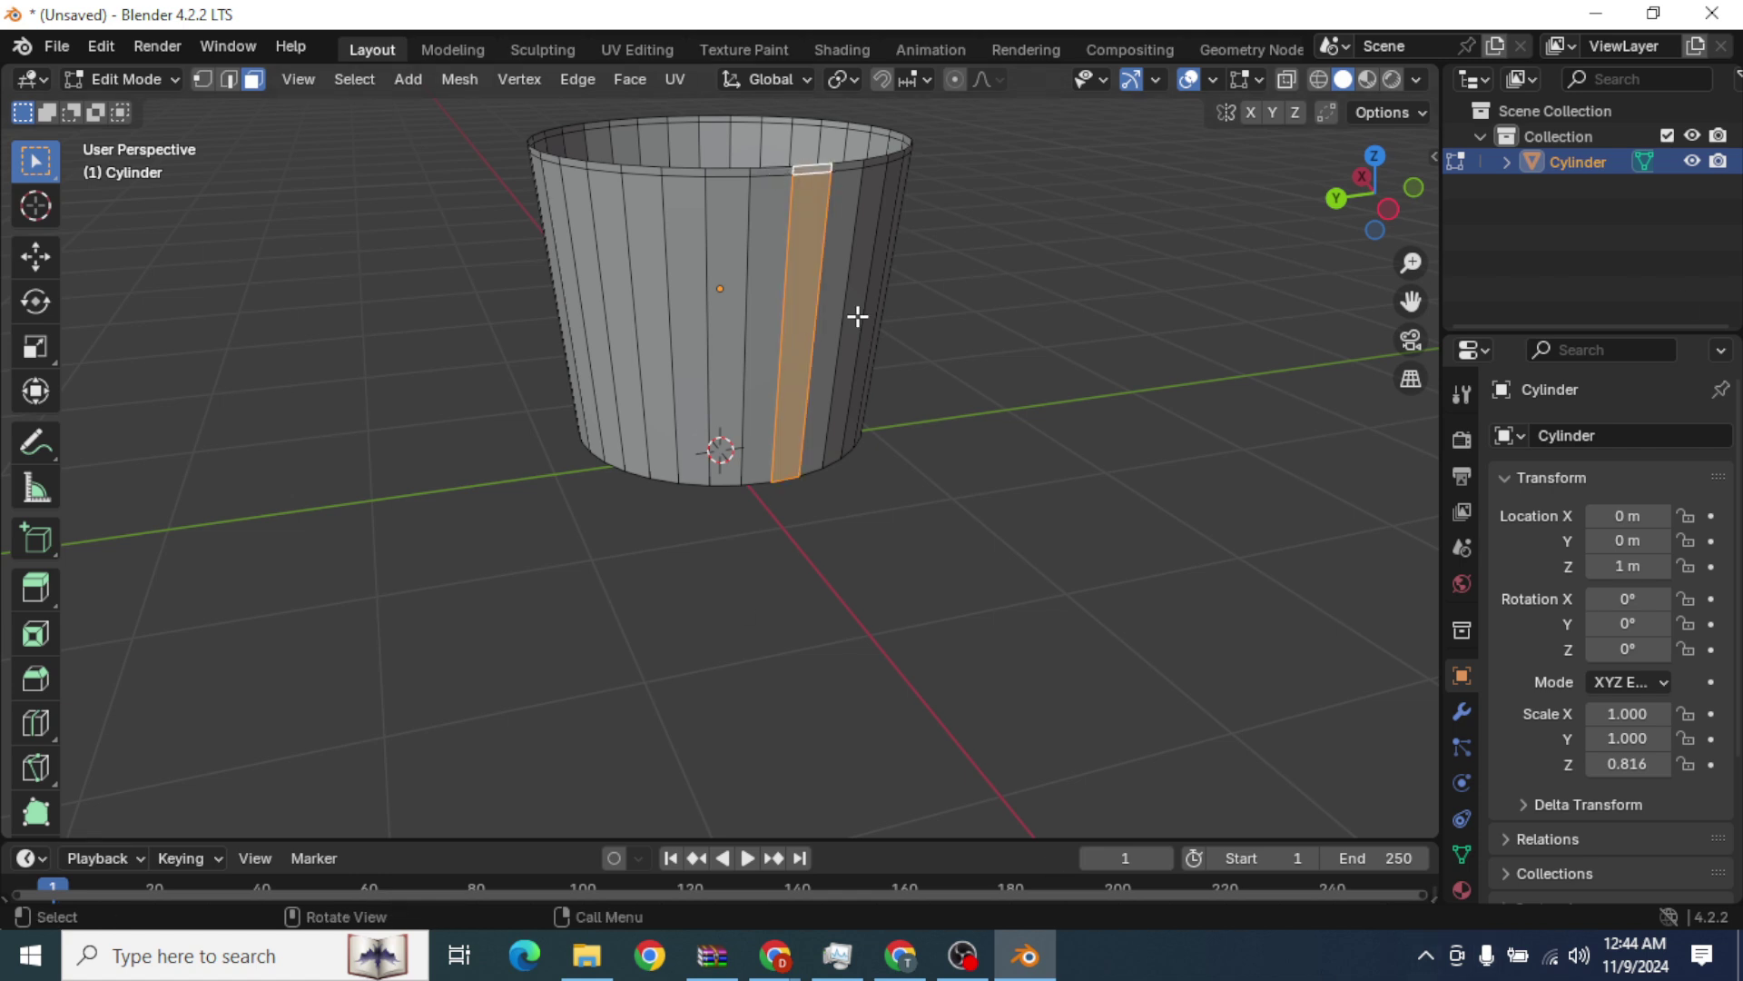
scroll(778, 191, up, 2)
scroll(872, 160, down, 3)
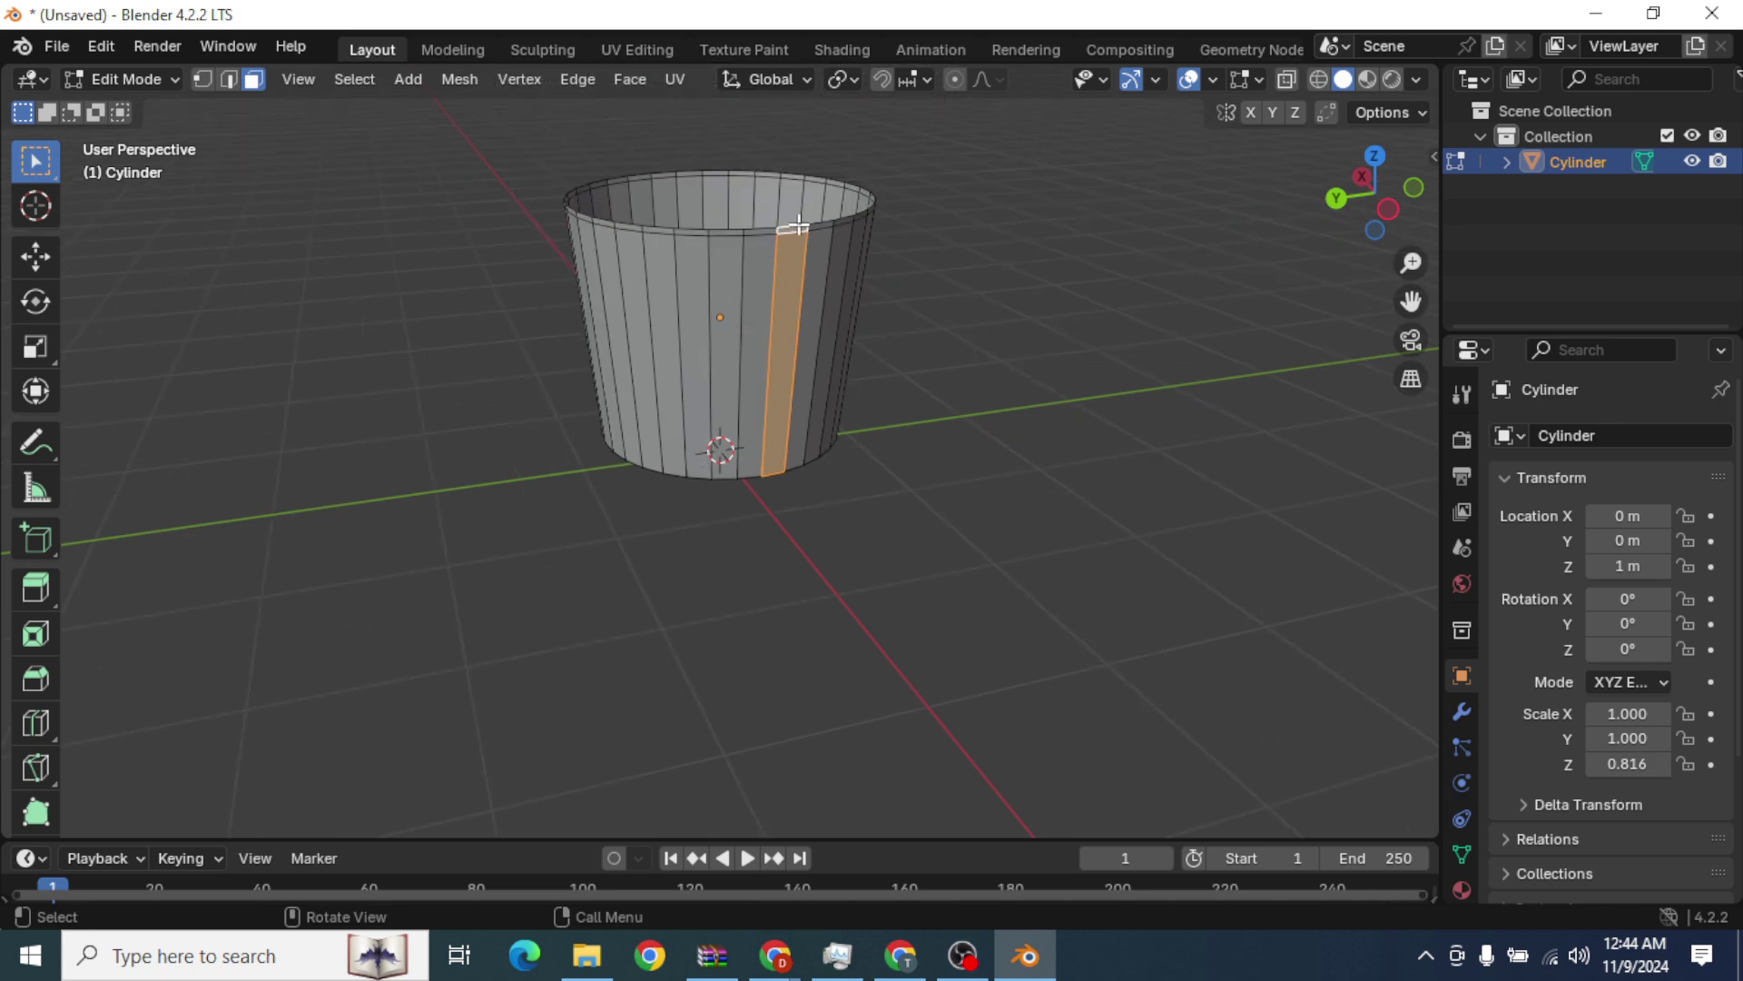
Select a single narrow face below the rim and extend the selection to all faces of similar area.
key(alt+a)
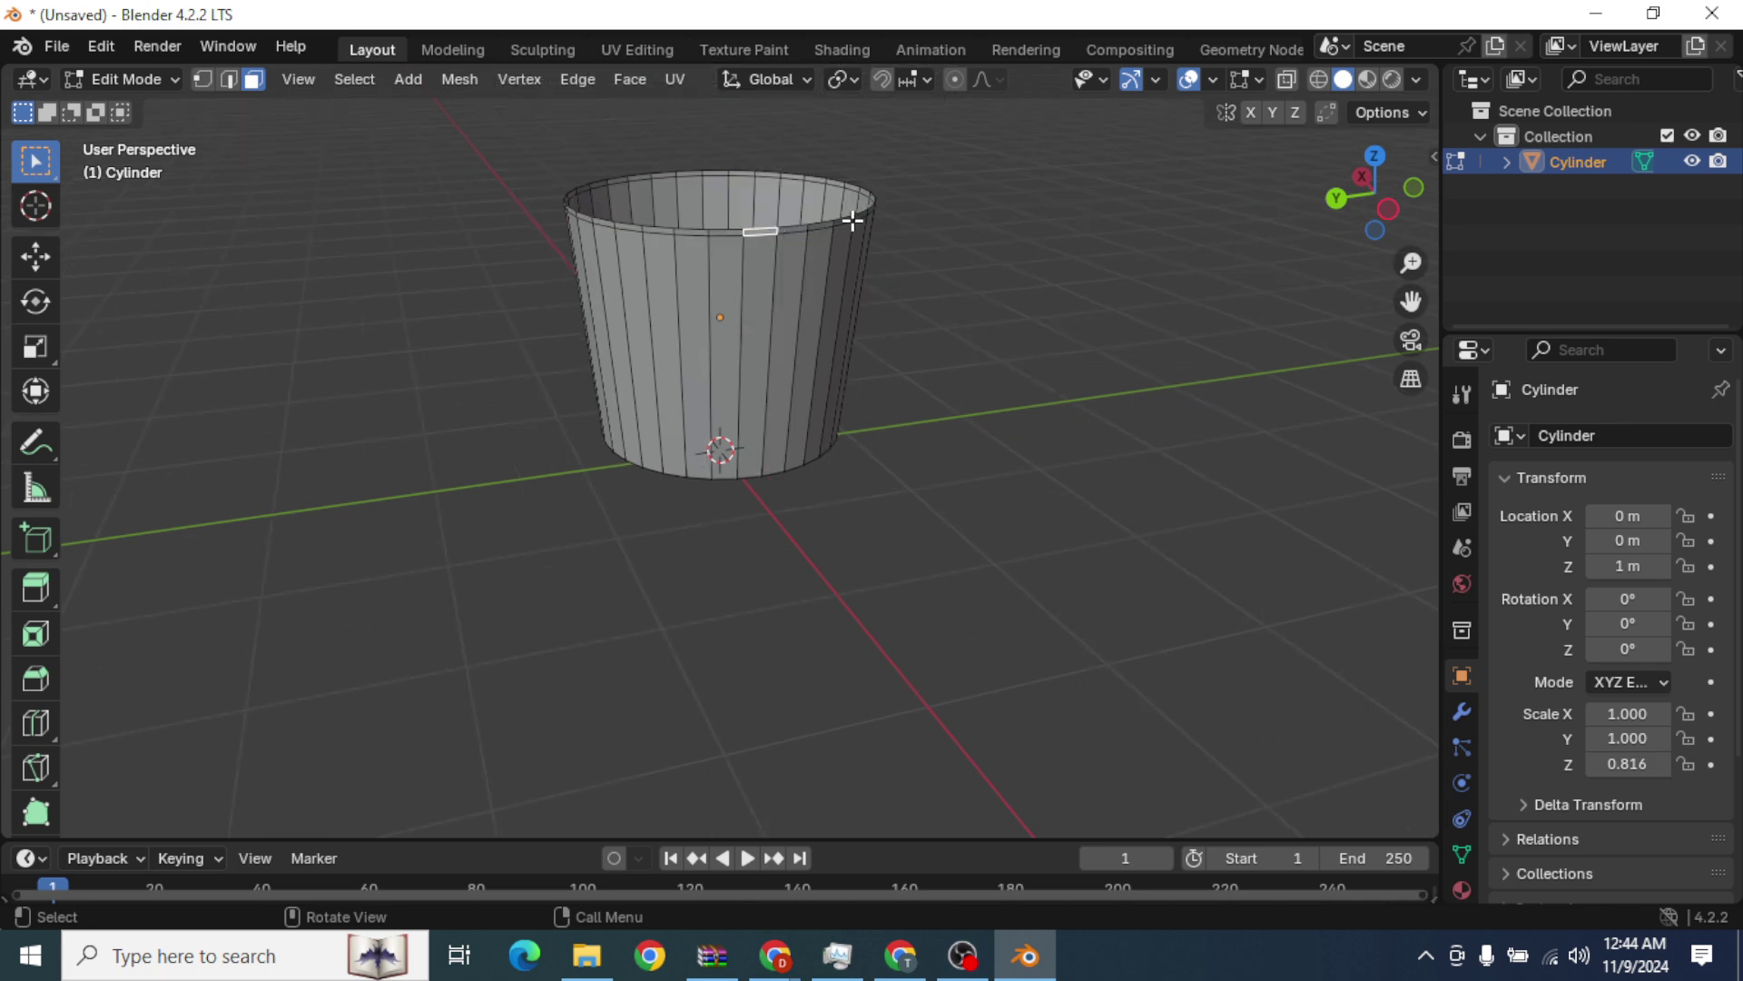
click(727, 233)
click(353, 79)
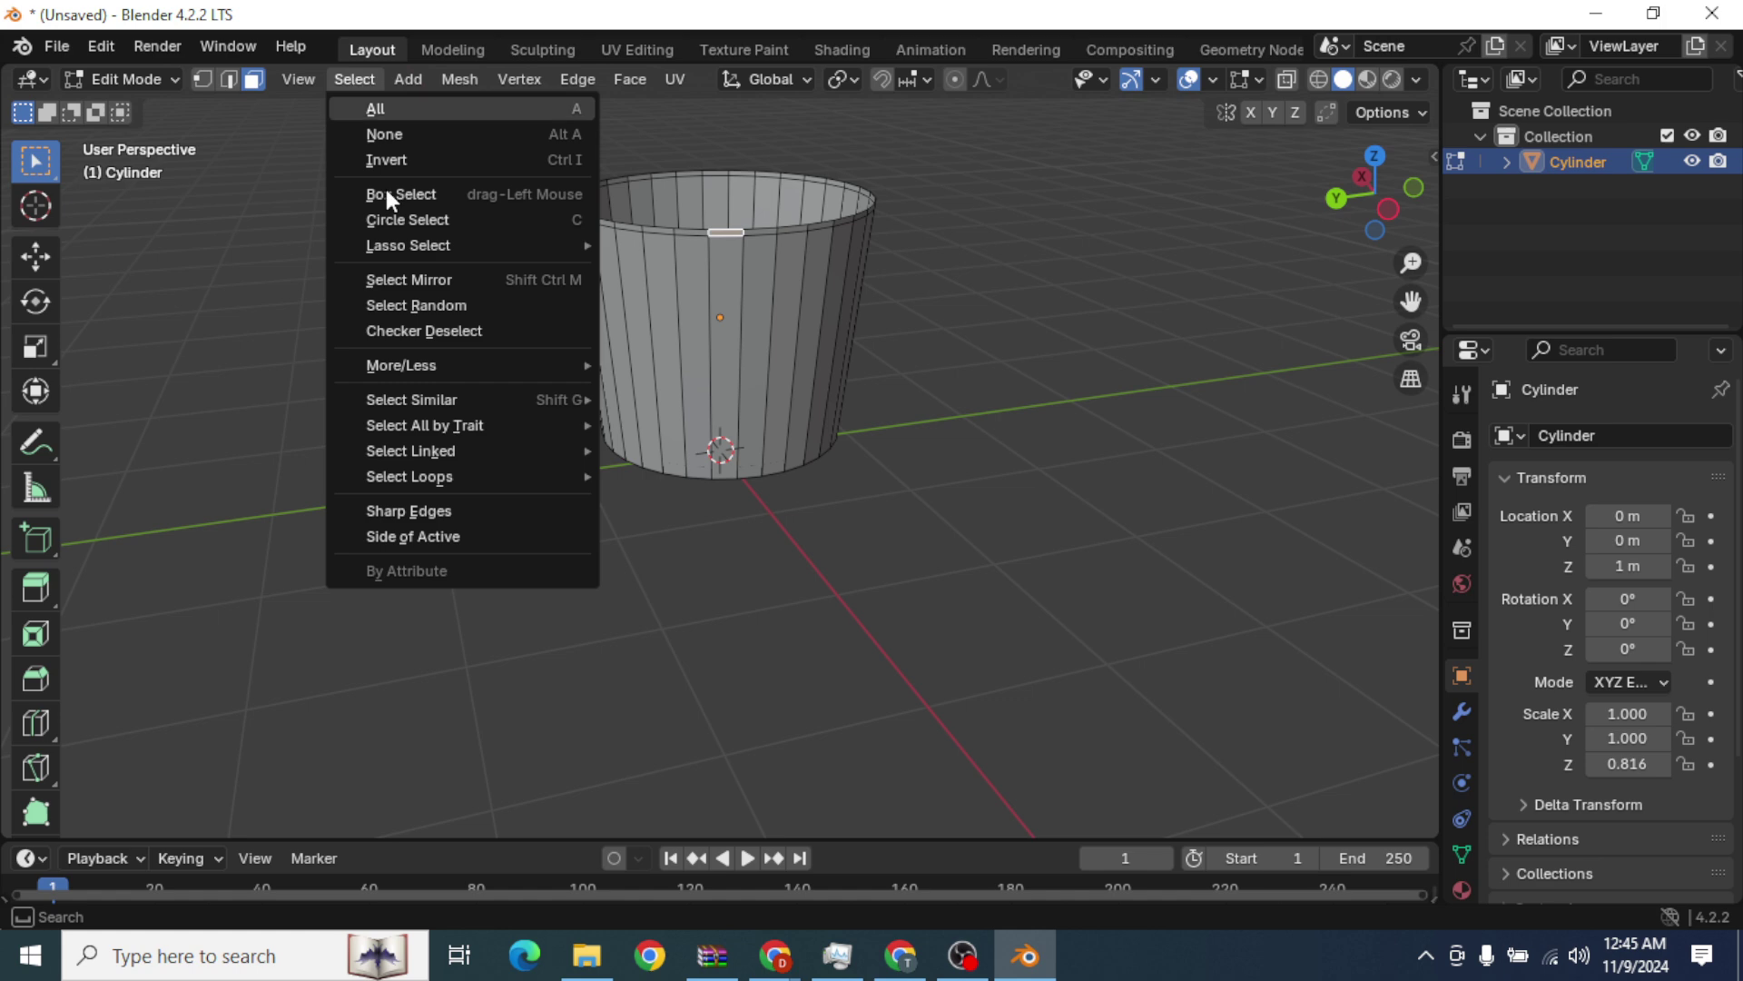
mouse_move(448, 400)
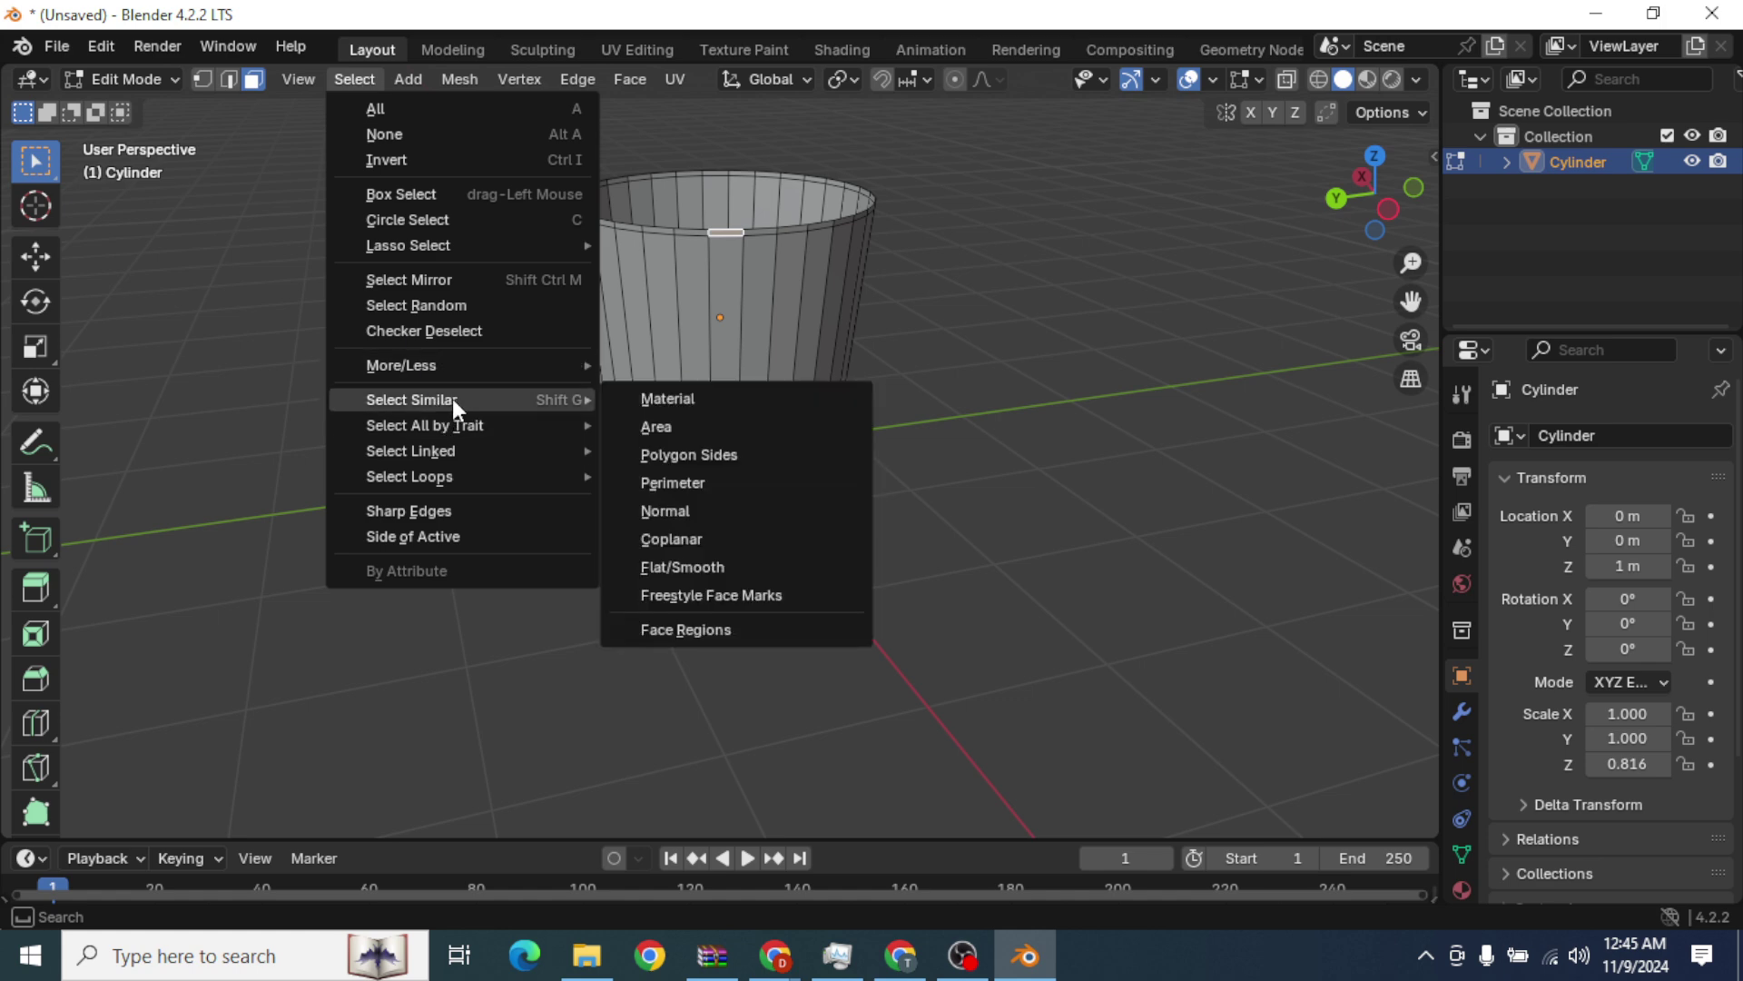
click(688, 426)
scroll(938, 291, down, 3)
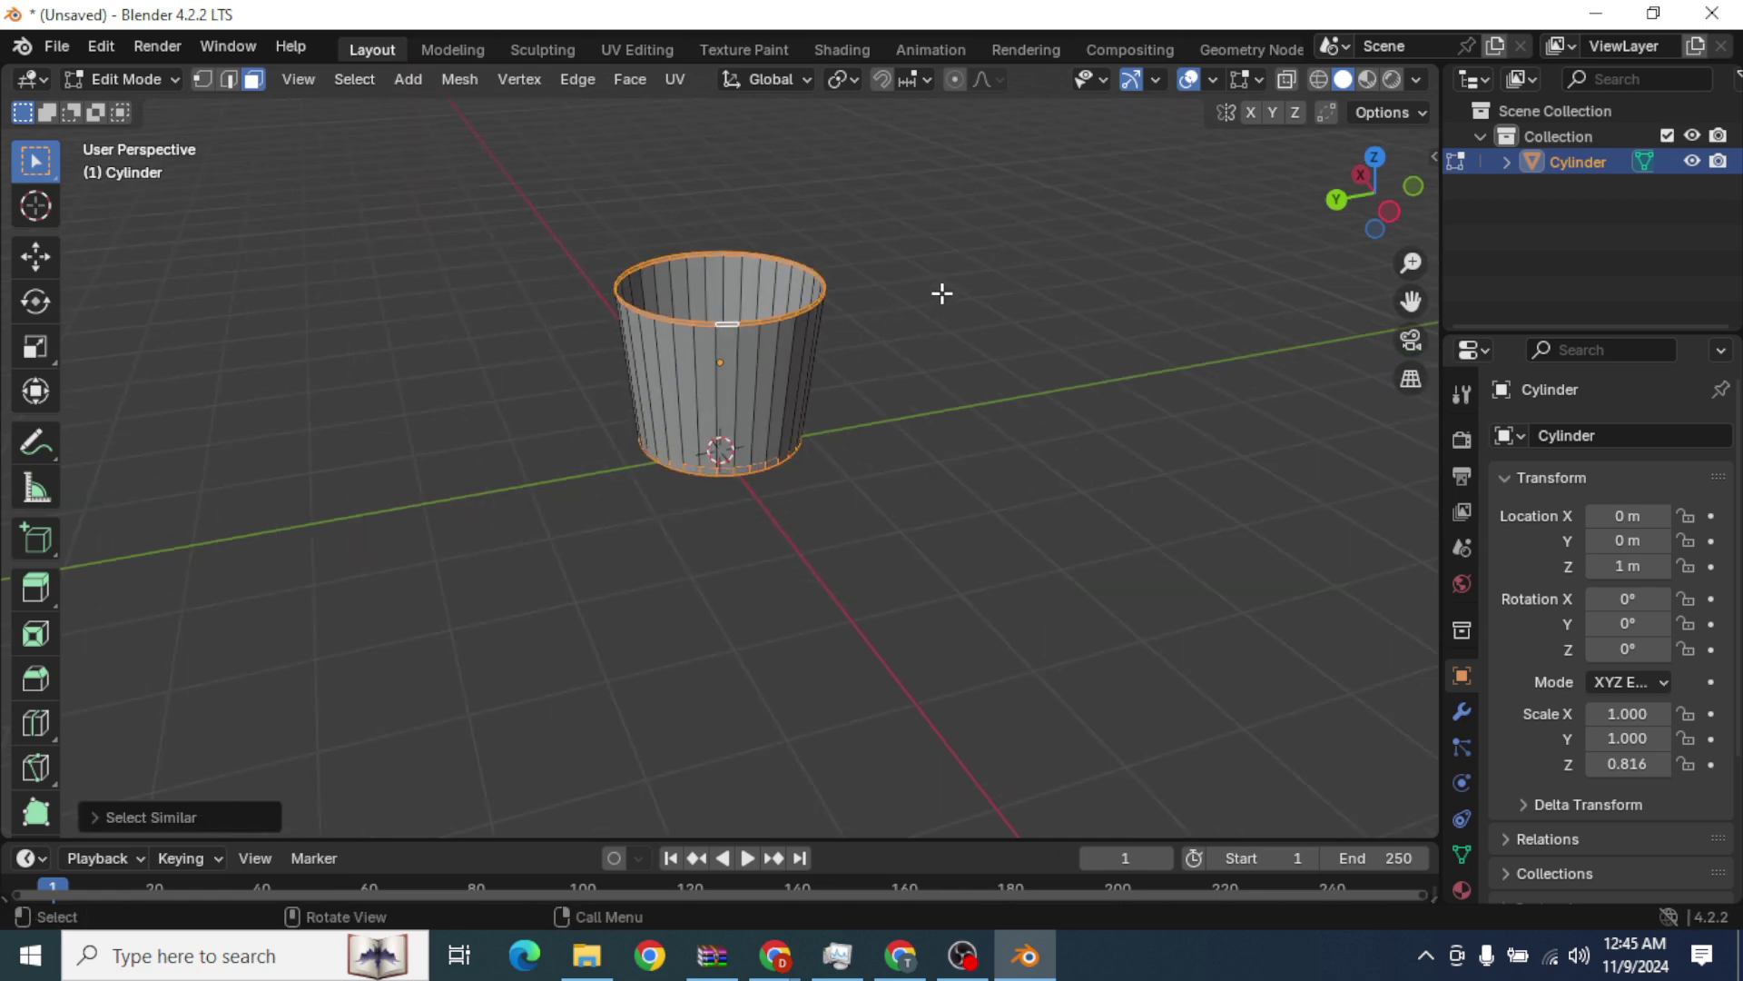
middle_drag(942, 293, 914, 362)
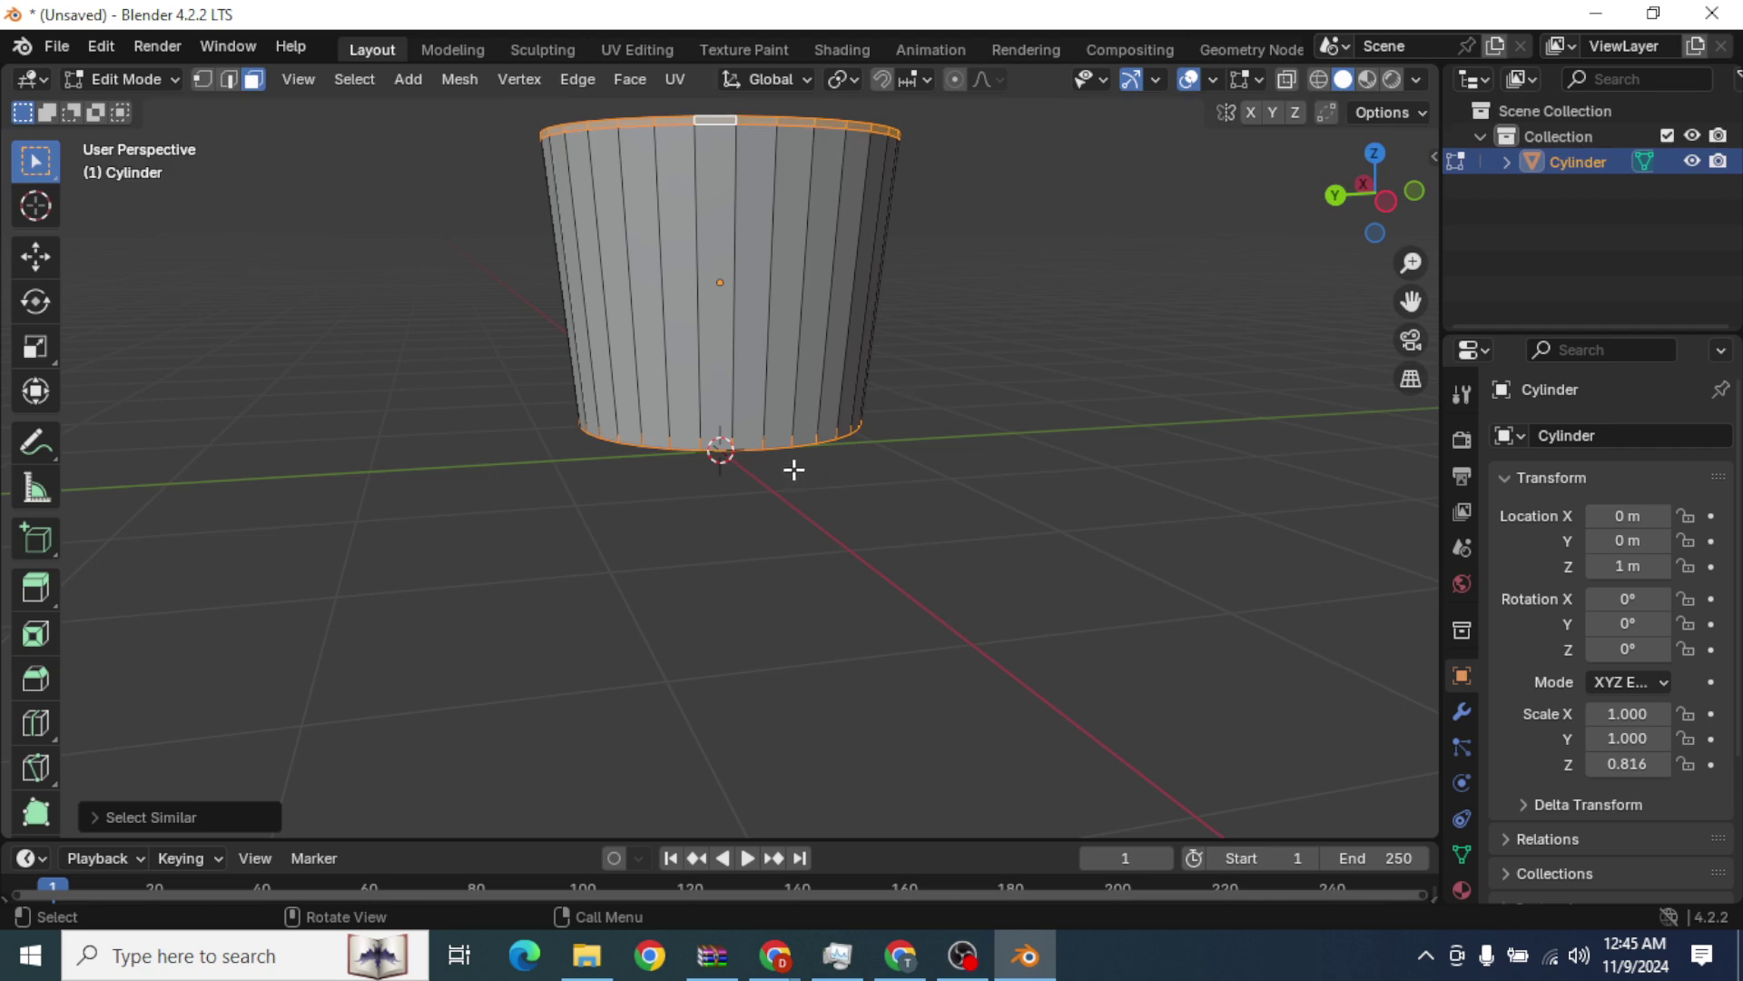
Lower the Select Similar threshold to 0.0064 to limit the selection to the band of faces around the rim.
click(96, 816)
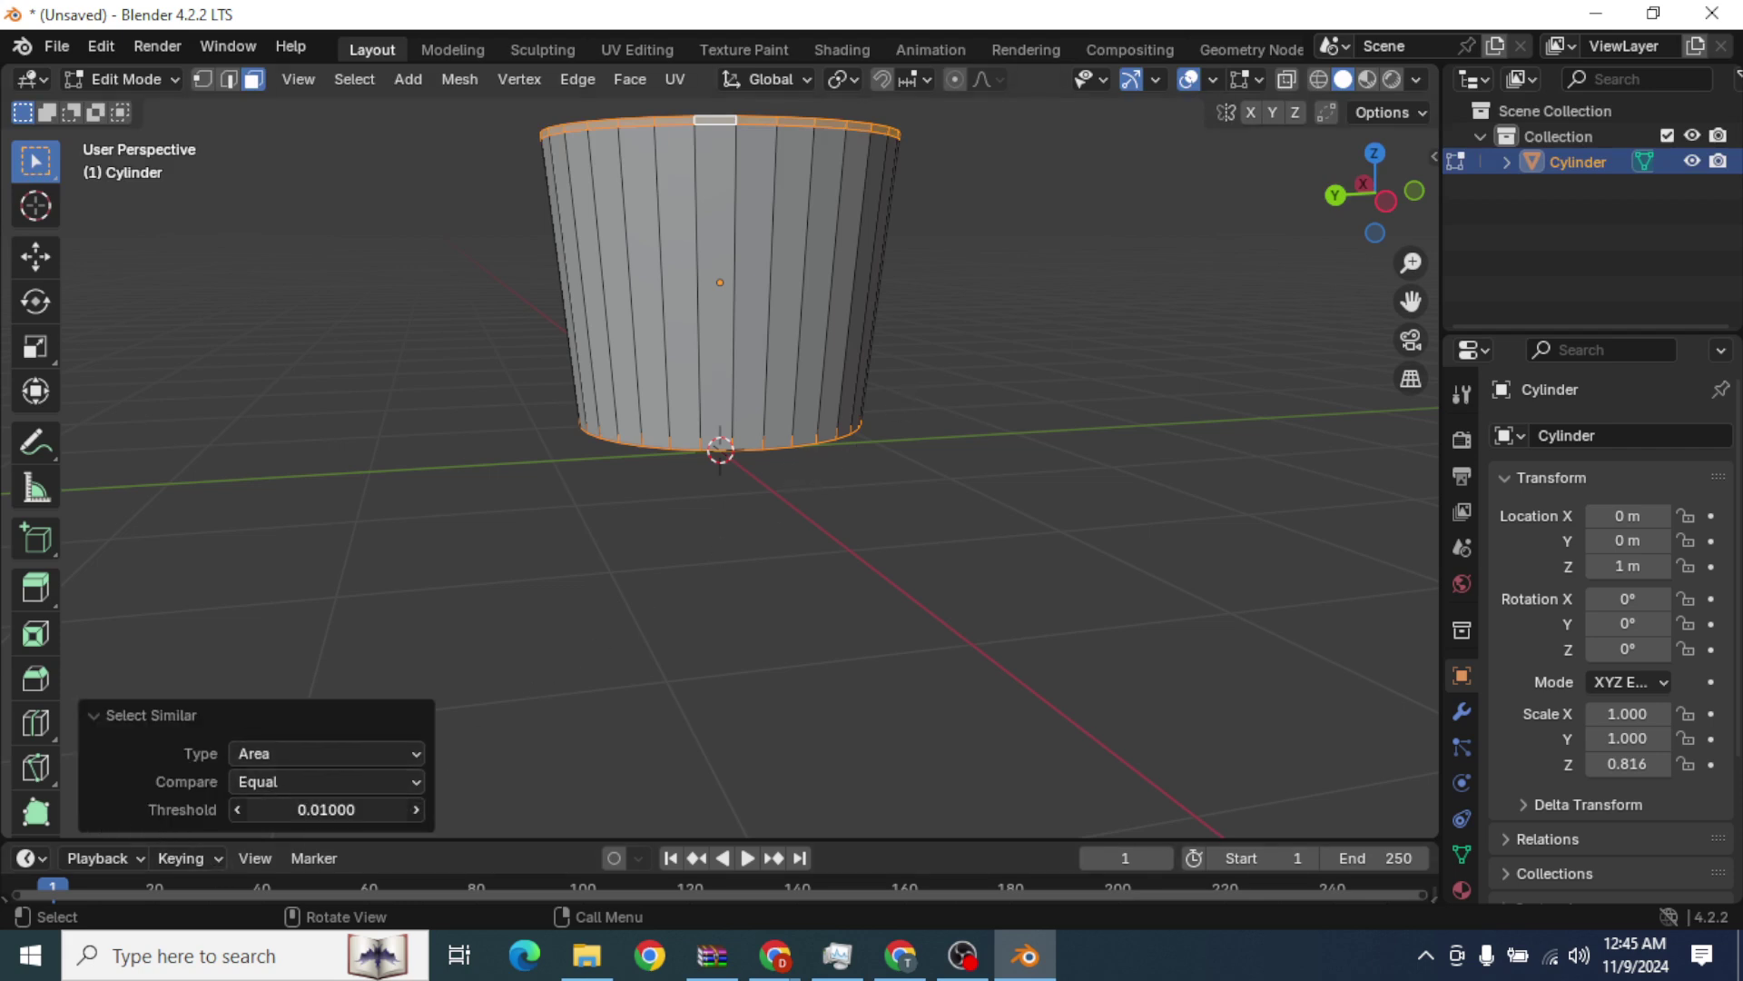
drag(327, 810, 312, 810)
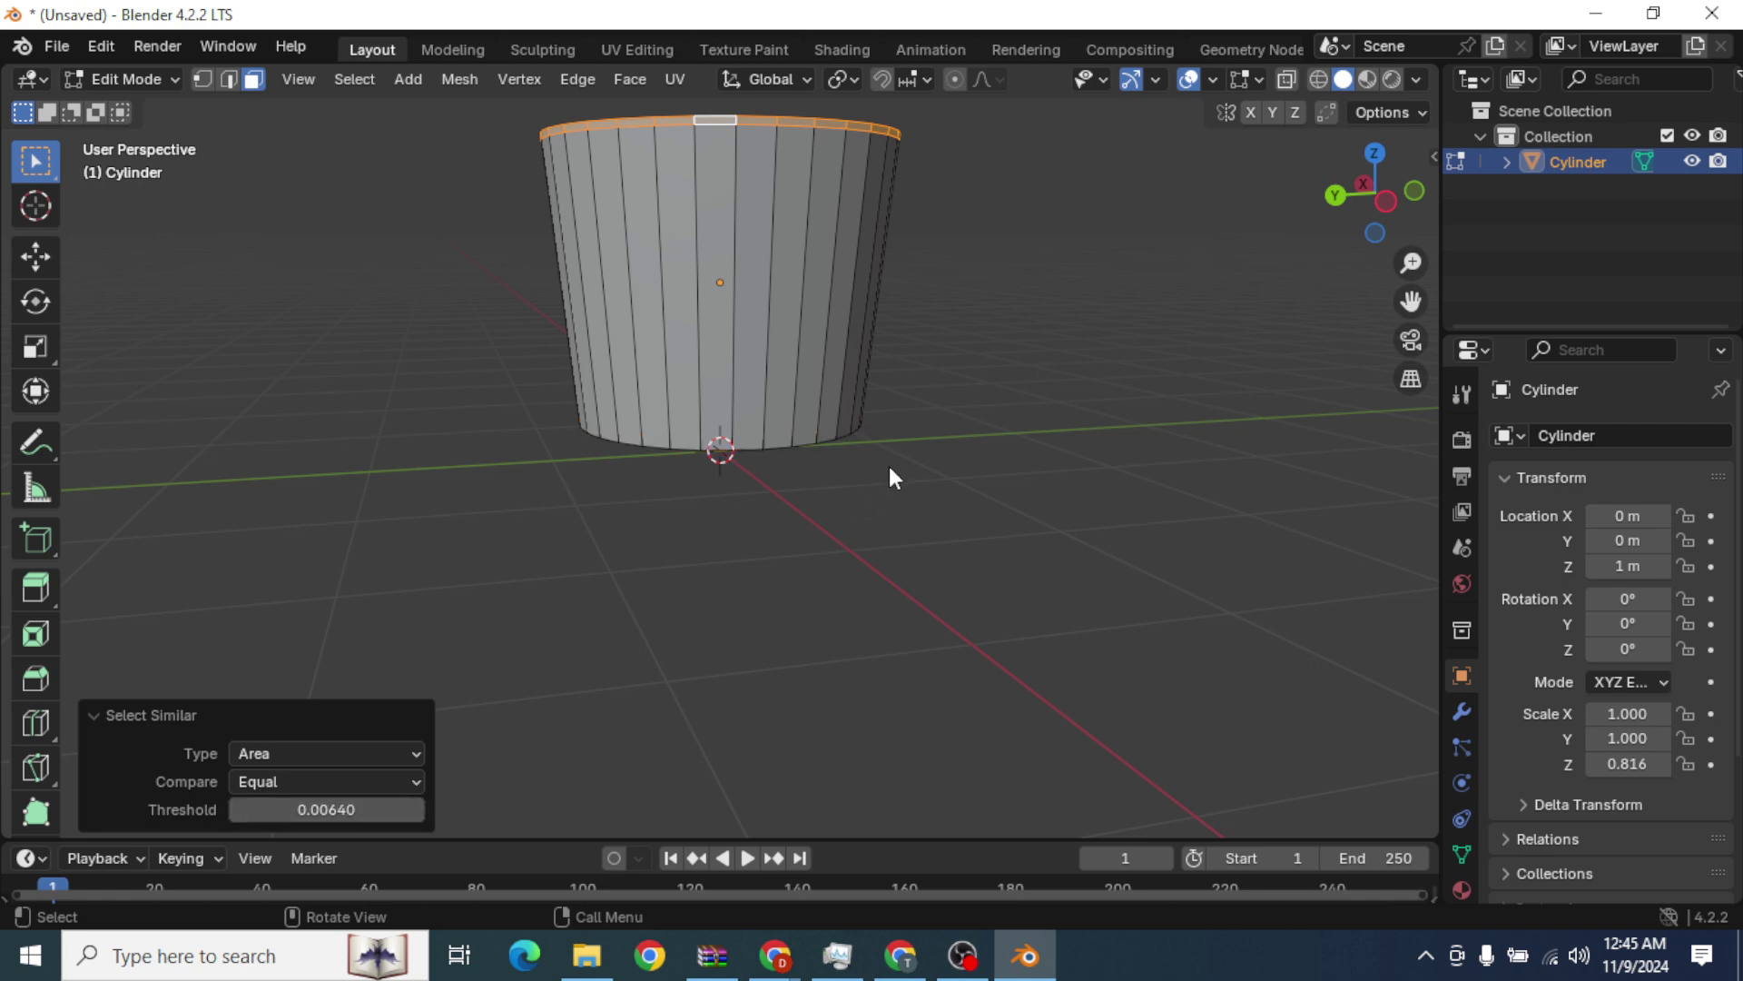
scroll(953, 337, down, 3)
middle_drag(962, 328, 910, 253)
scroll(945, 381, up, 2)
scroll(937, 343, up, 2)
scroll(909, 251, down, 4)
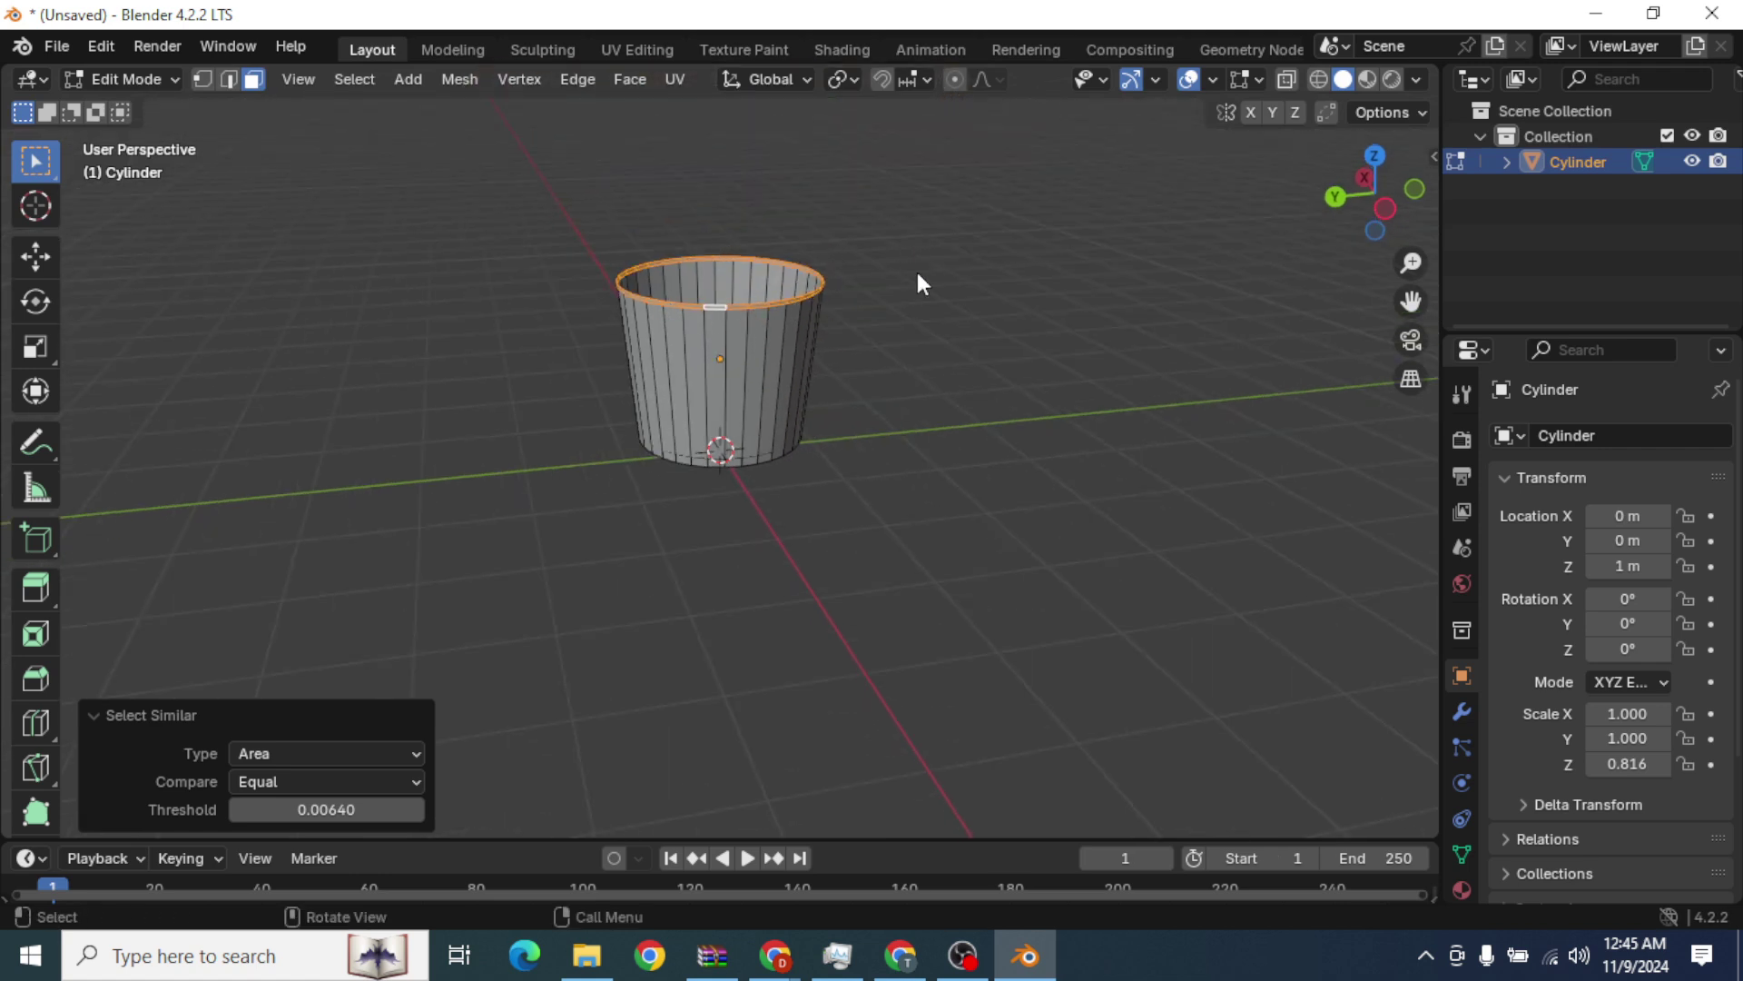
scroll(917, 272, up, 1)
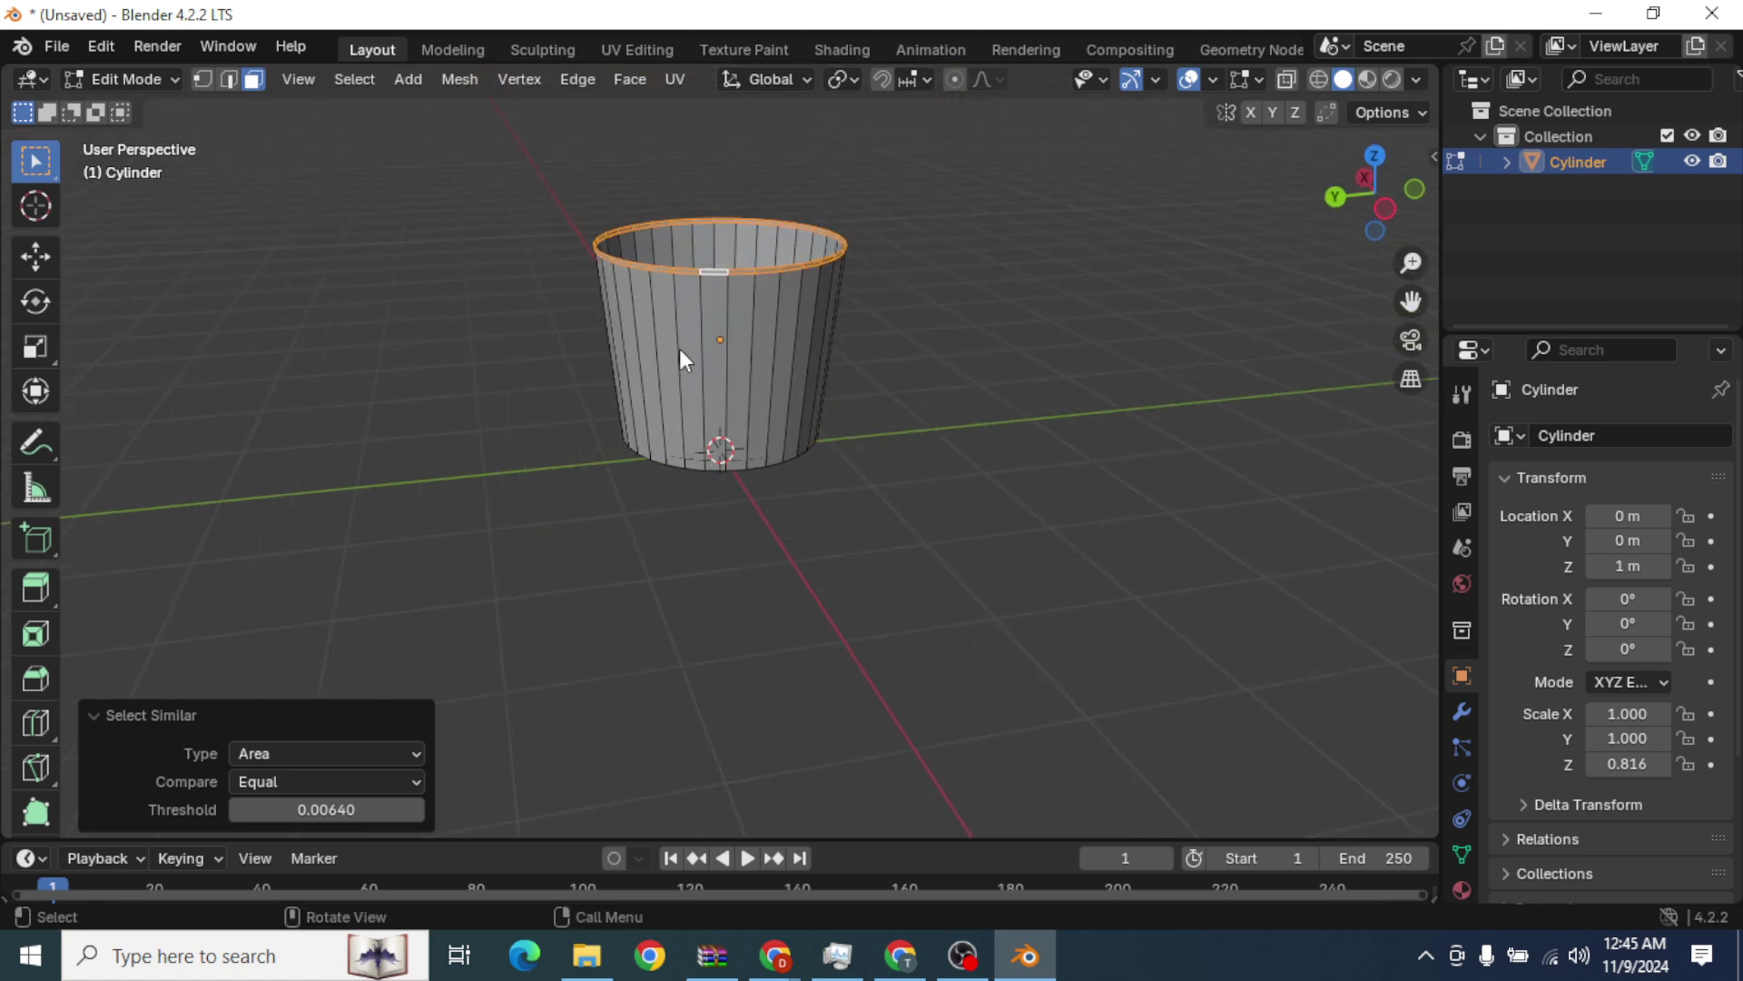
Extrude the selected rim faces outward along their normals by about 0.049 m to form a protruding lip.
click(45, 595)
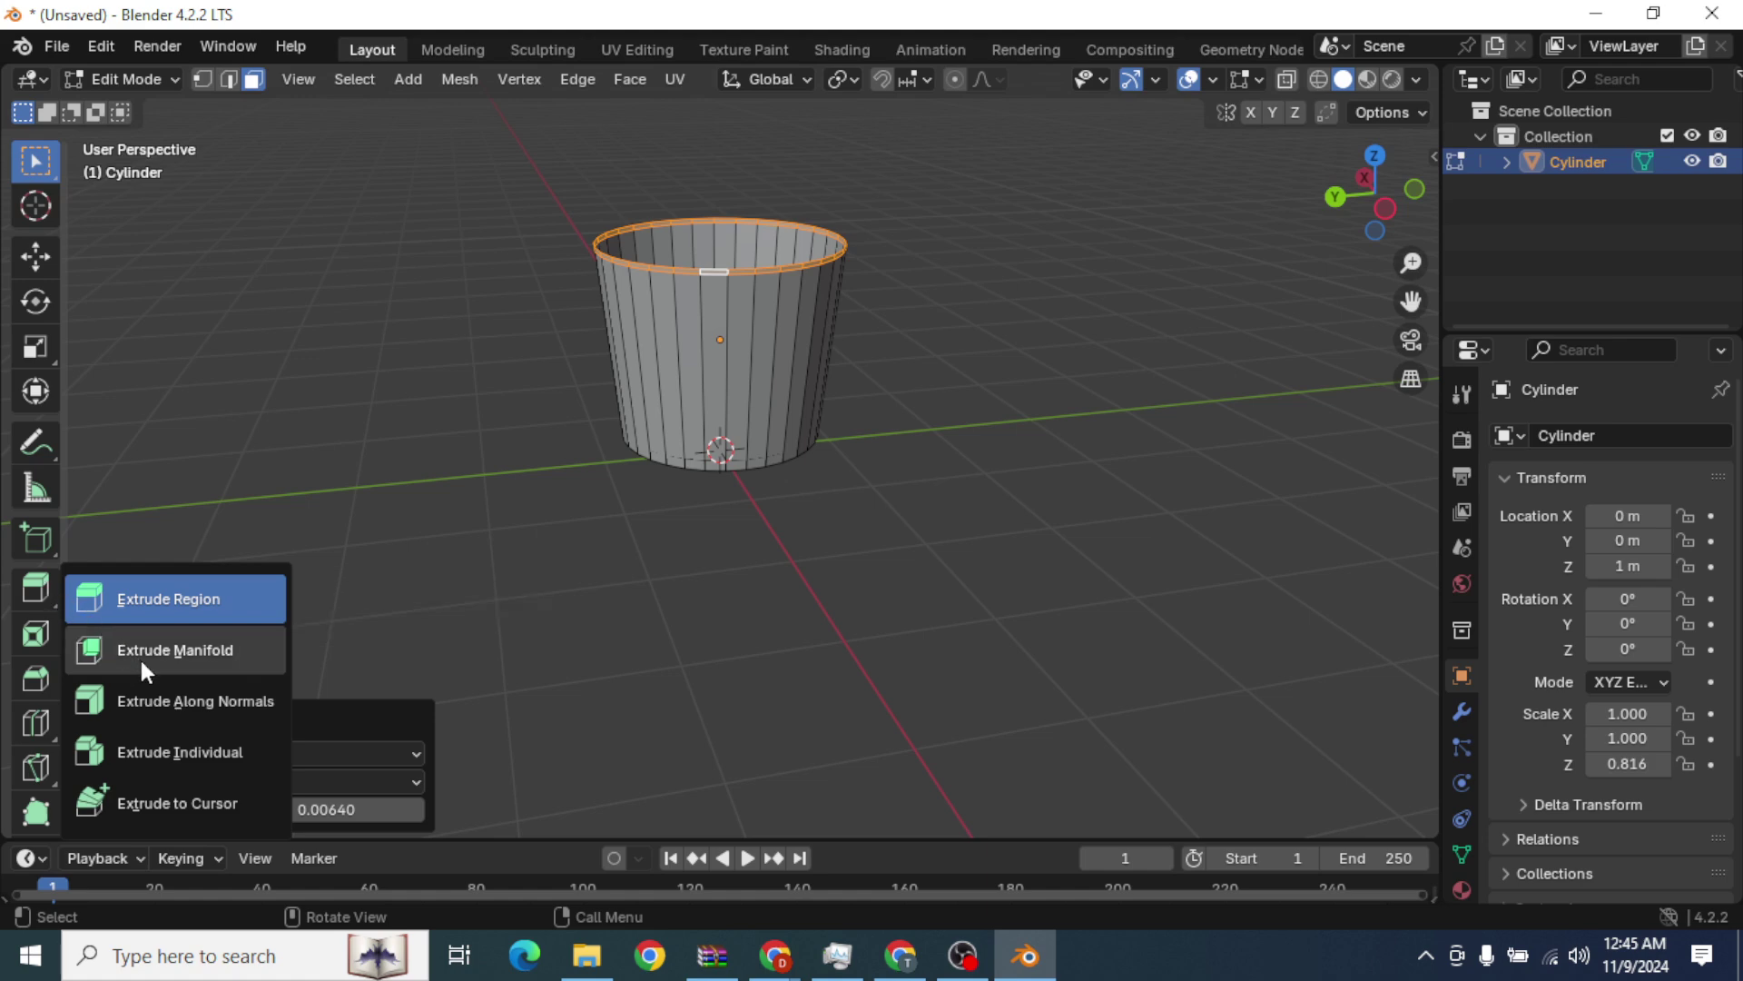
click(165, 700)
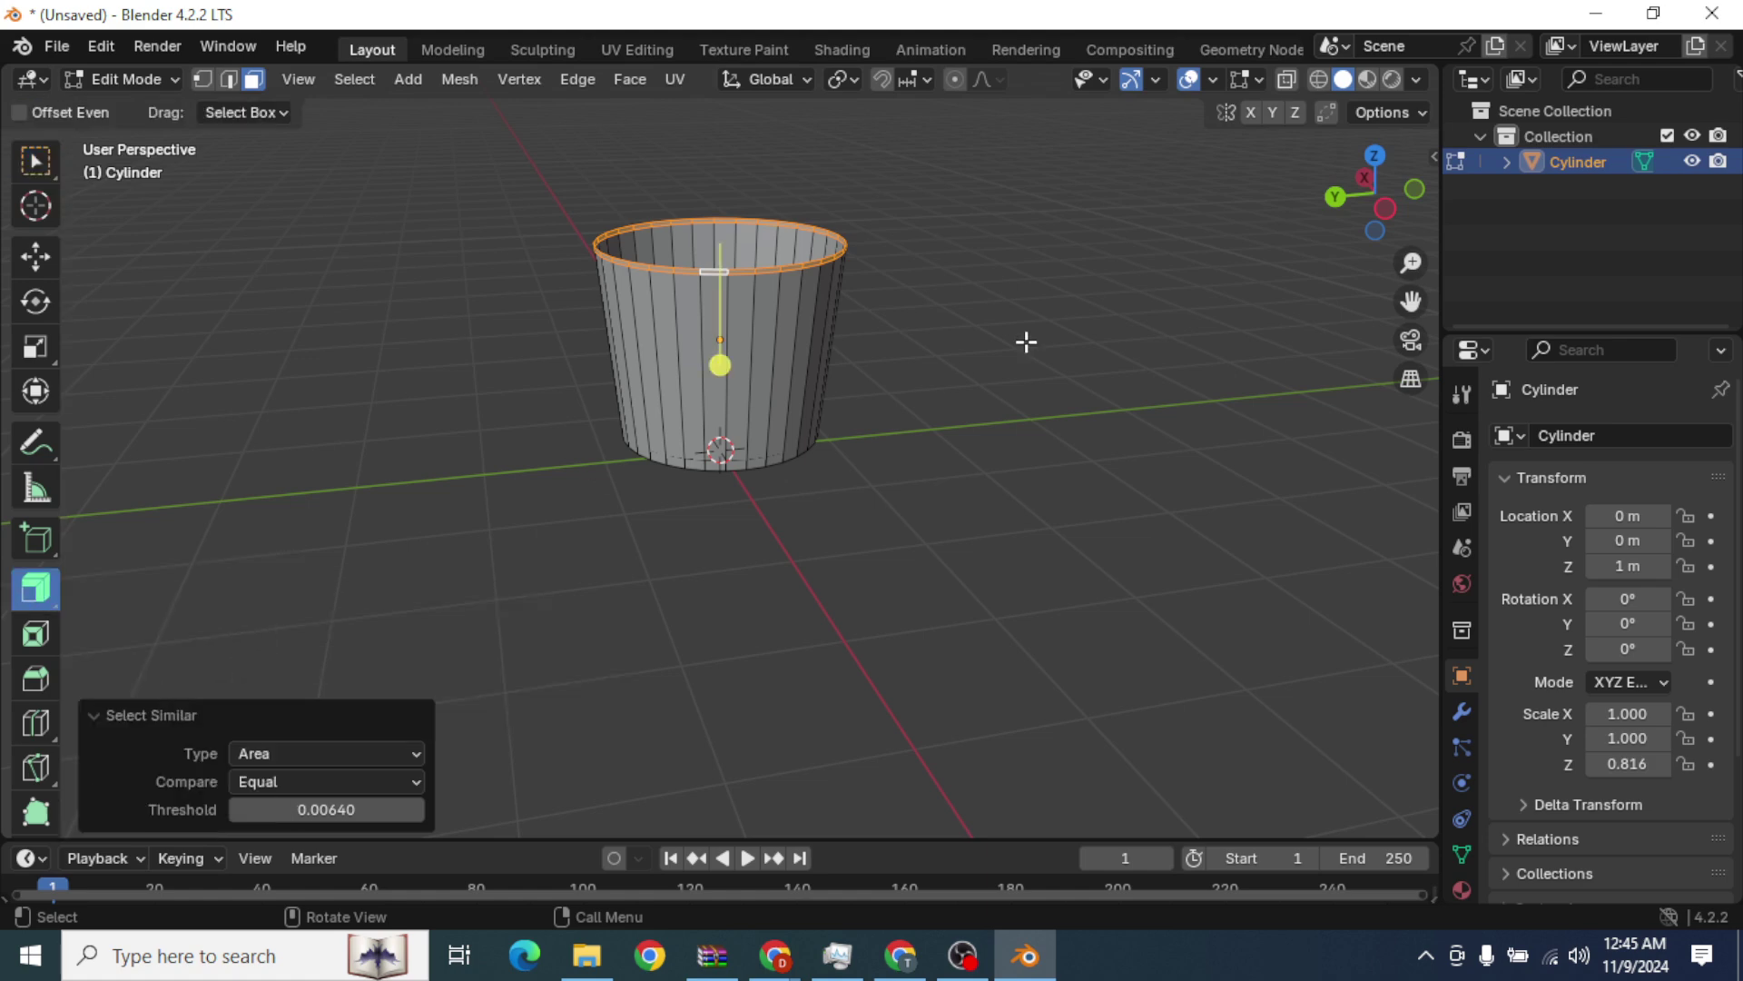
scroll(1080, 303, down, 2)
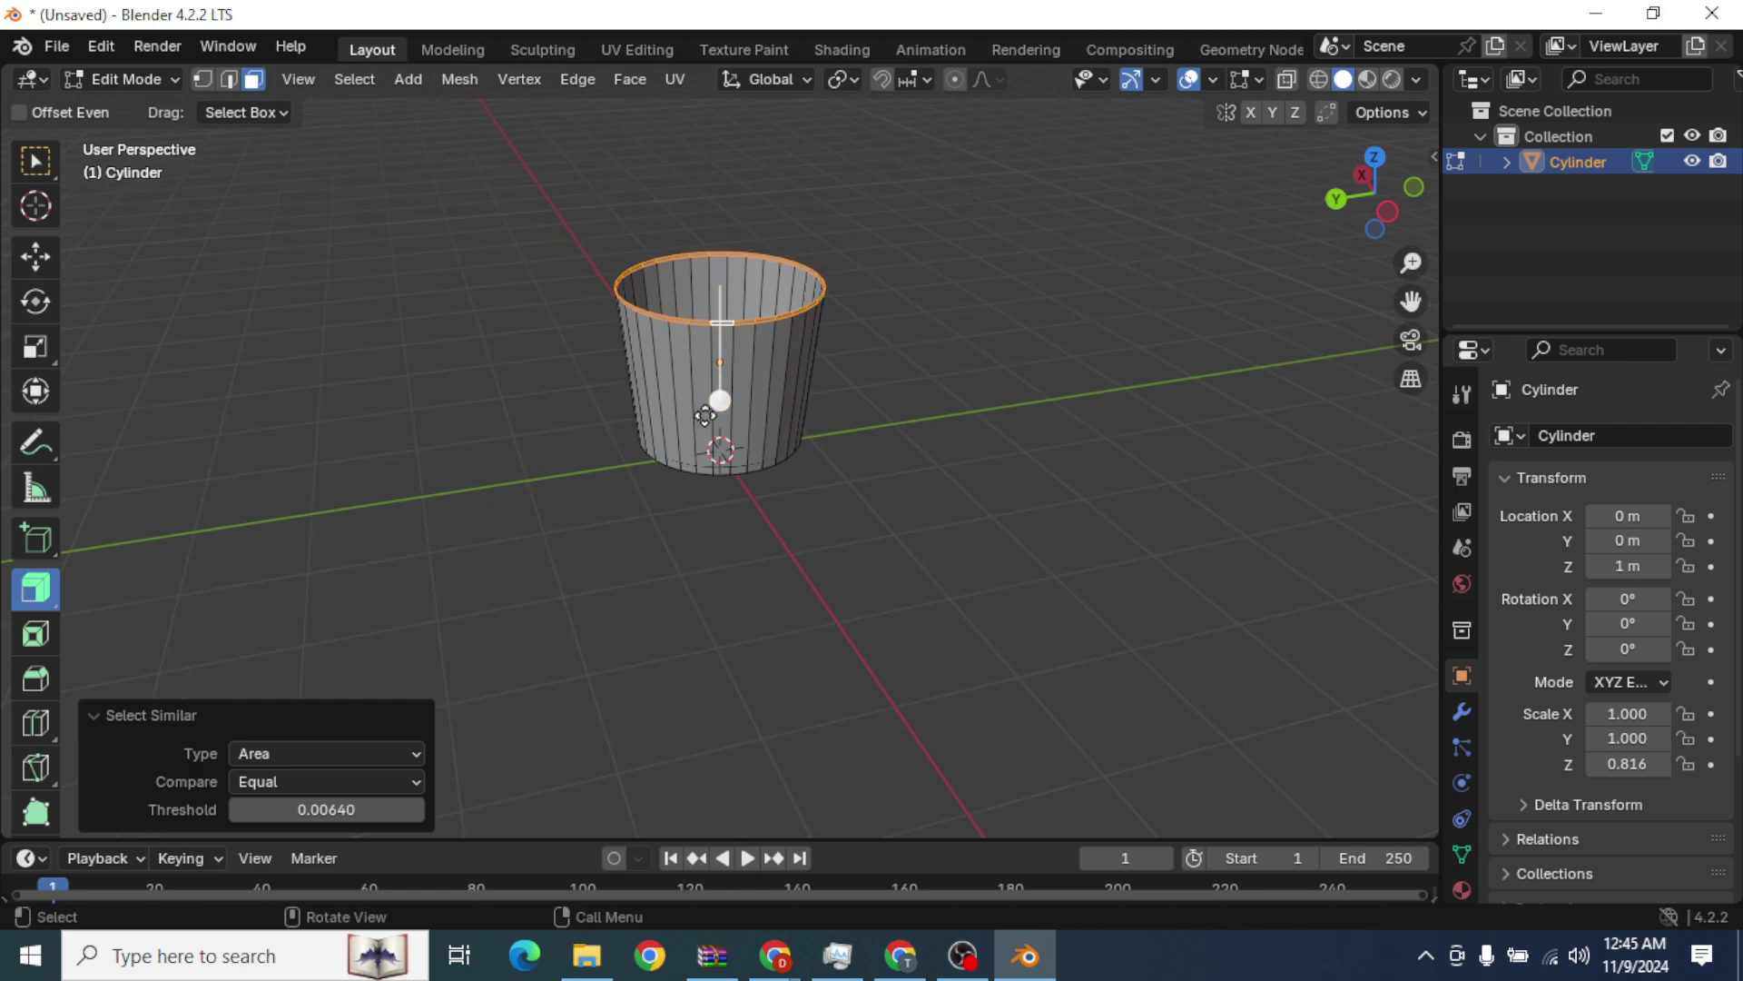
mouse_move(717, 406)
mouse_down()
mouse_move(716, 436)
mouse_move(718, 413)
mouse_up()
middle_drag(856, 393, 926, 400)
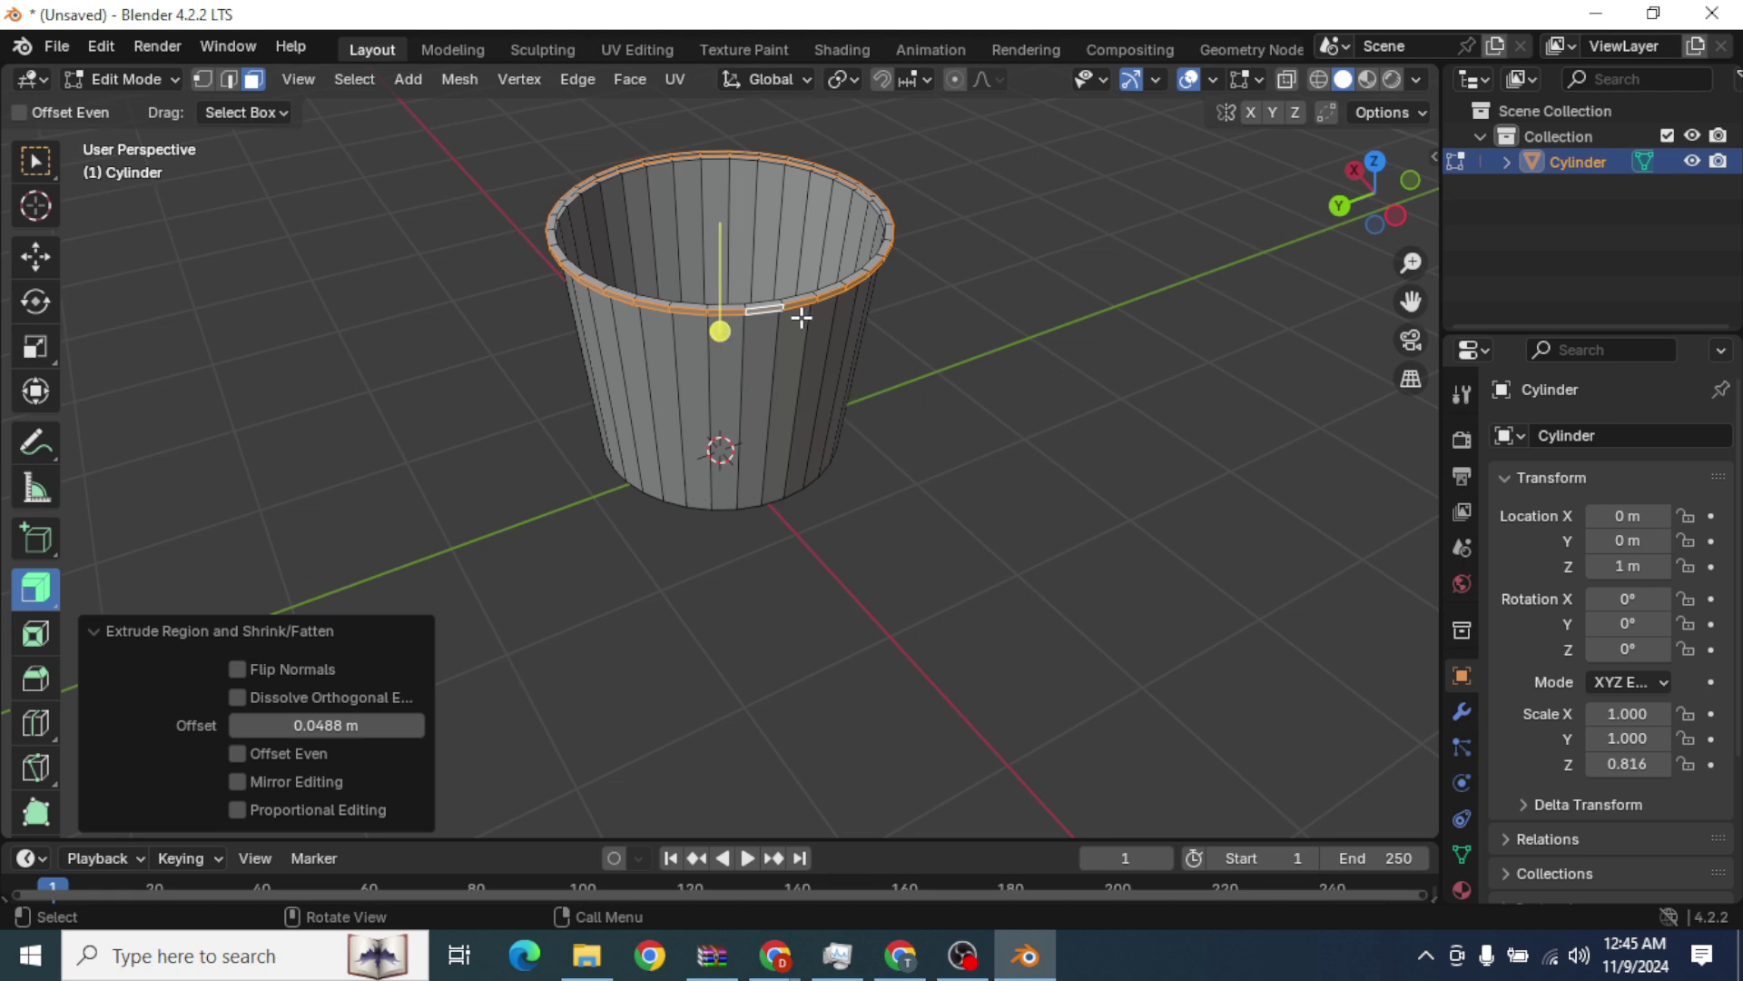
scroll(957, 325, up, 1)
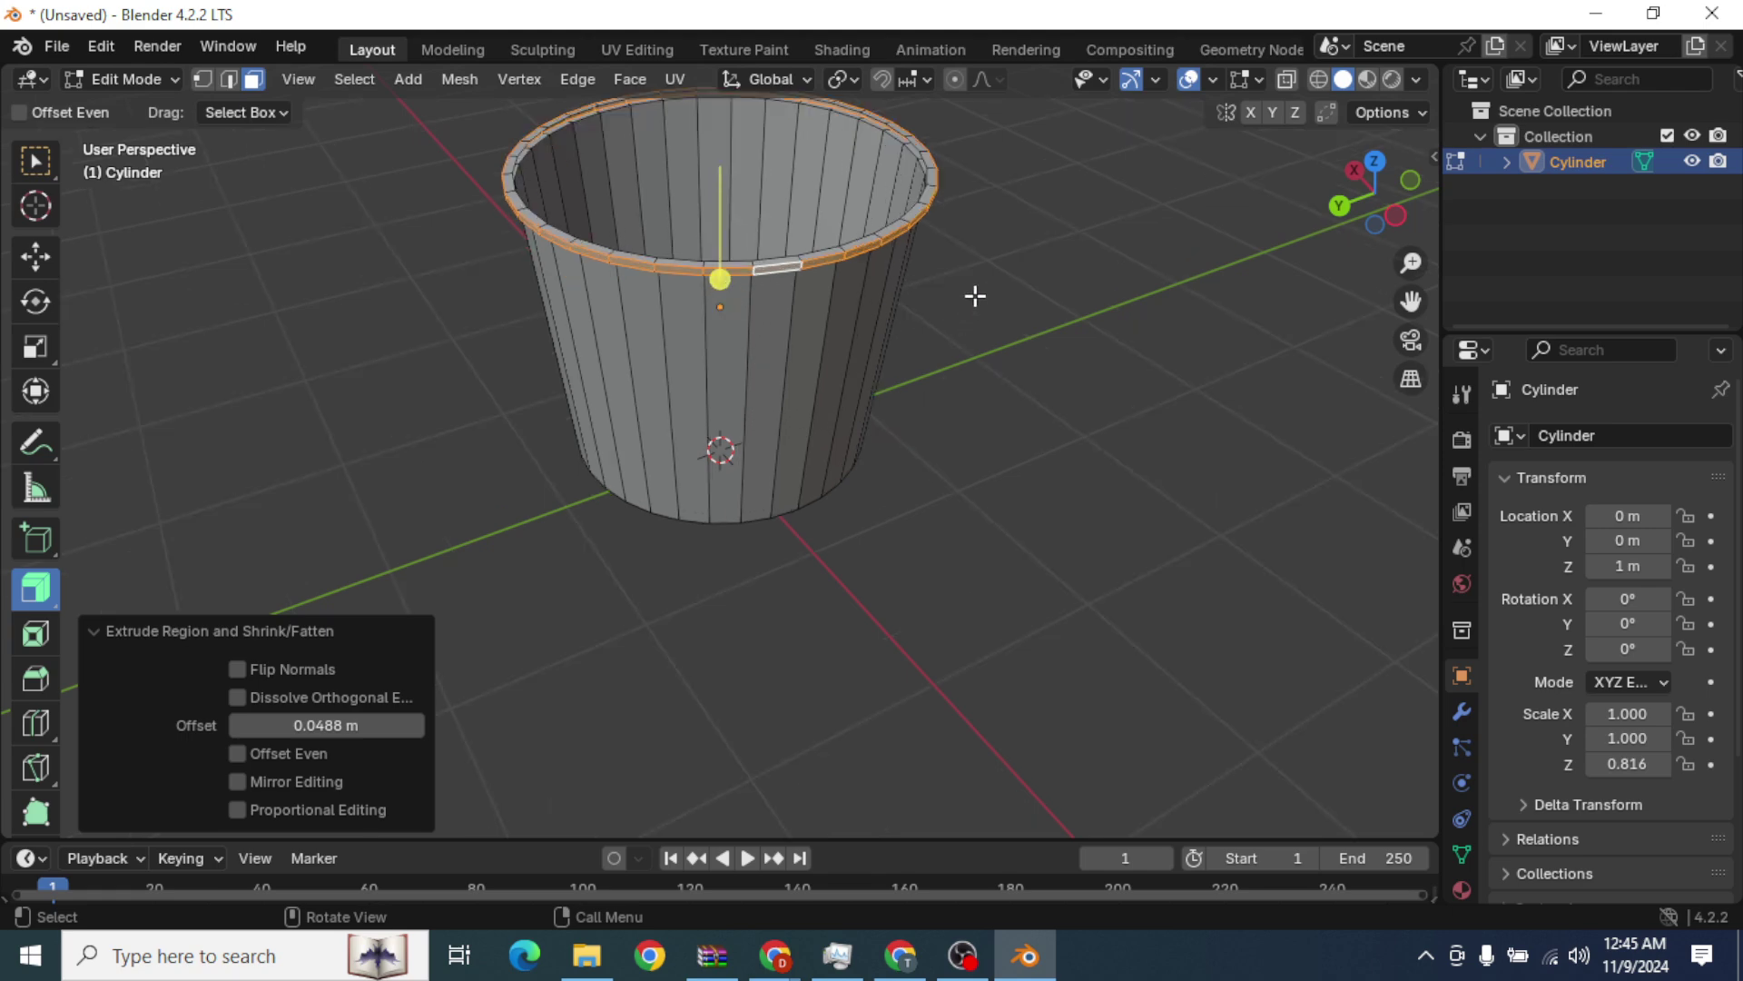
middle_drag(975, 296, 924, 233)
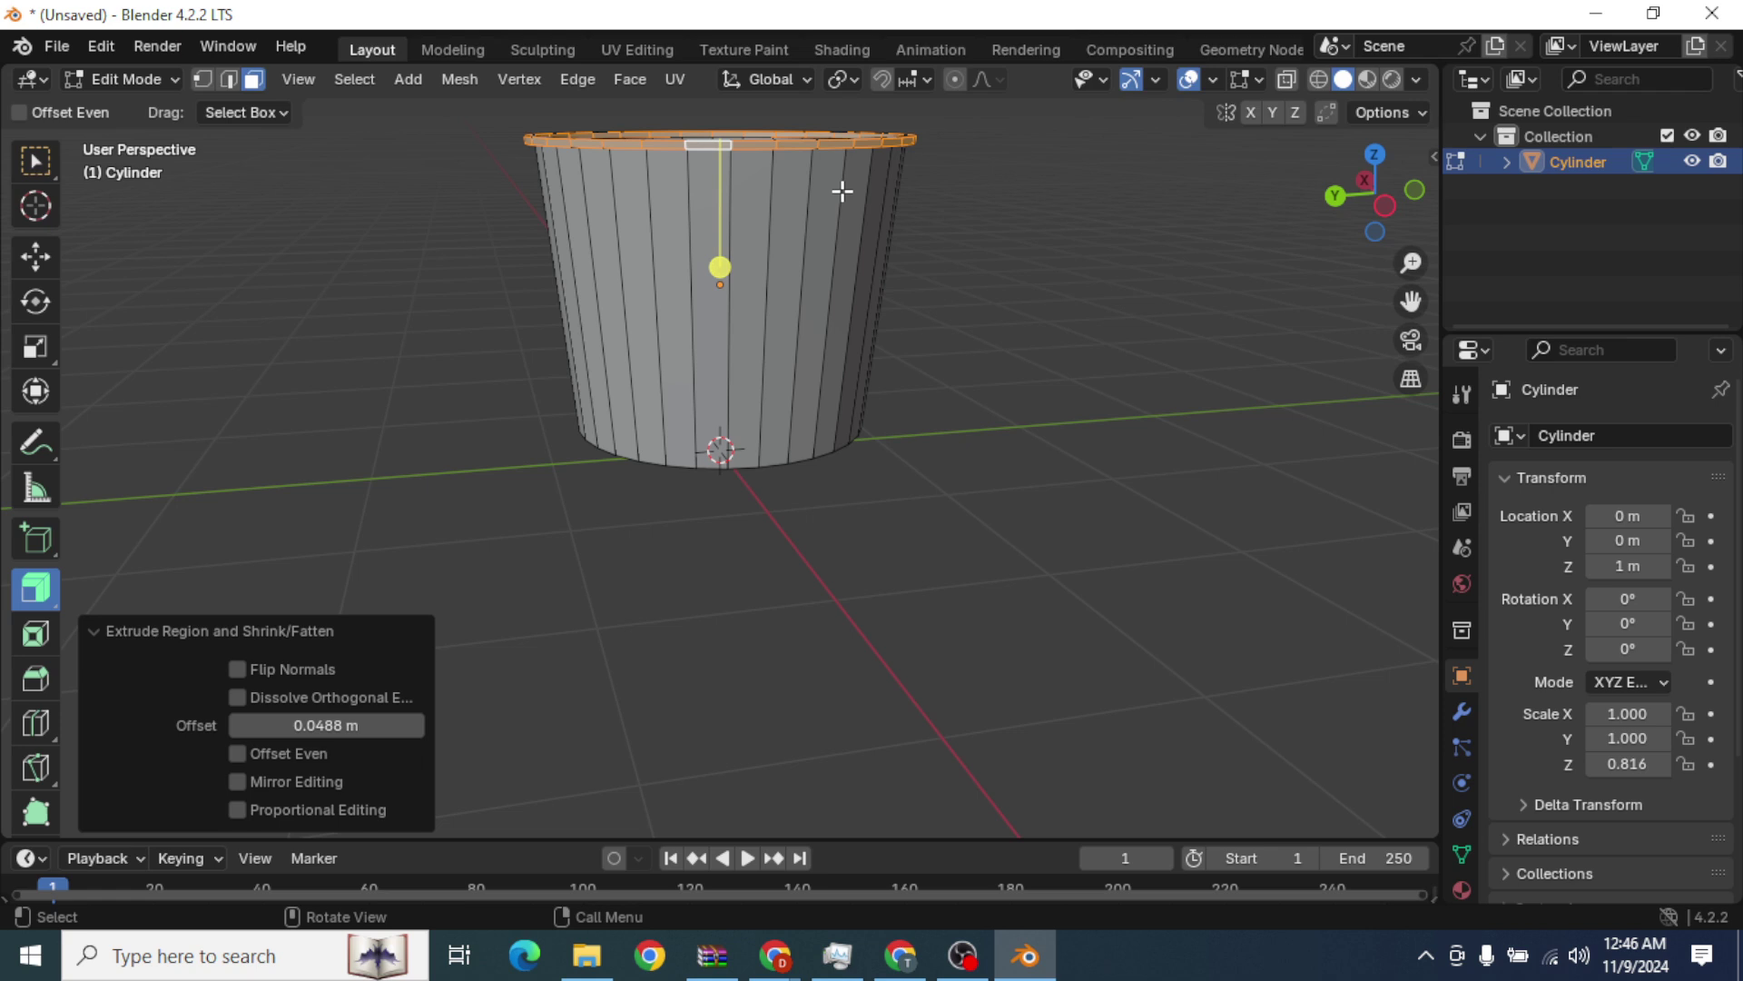
Bevel the edges of the extruded rim lip with a width of about 0.038 m and 2 segments.
key(b)
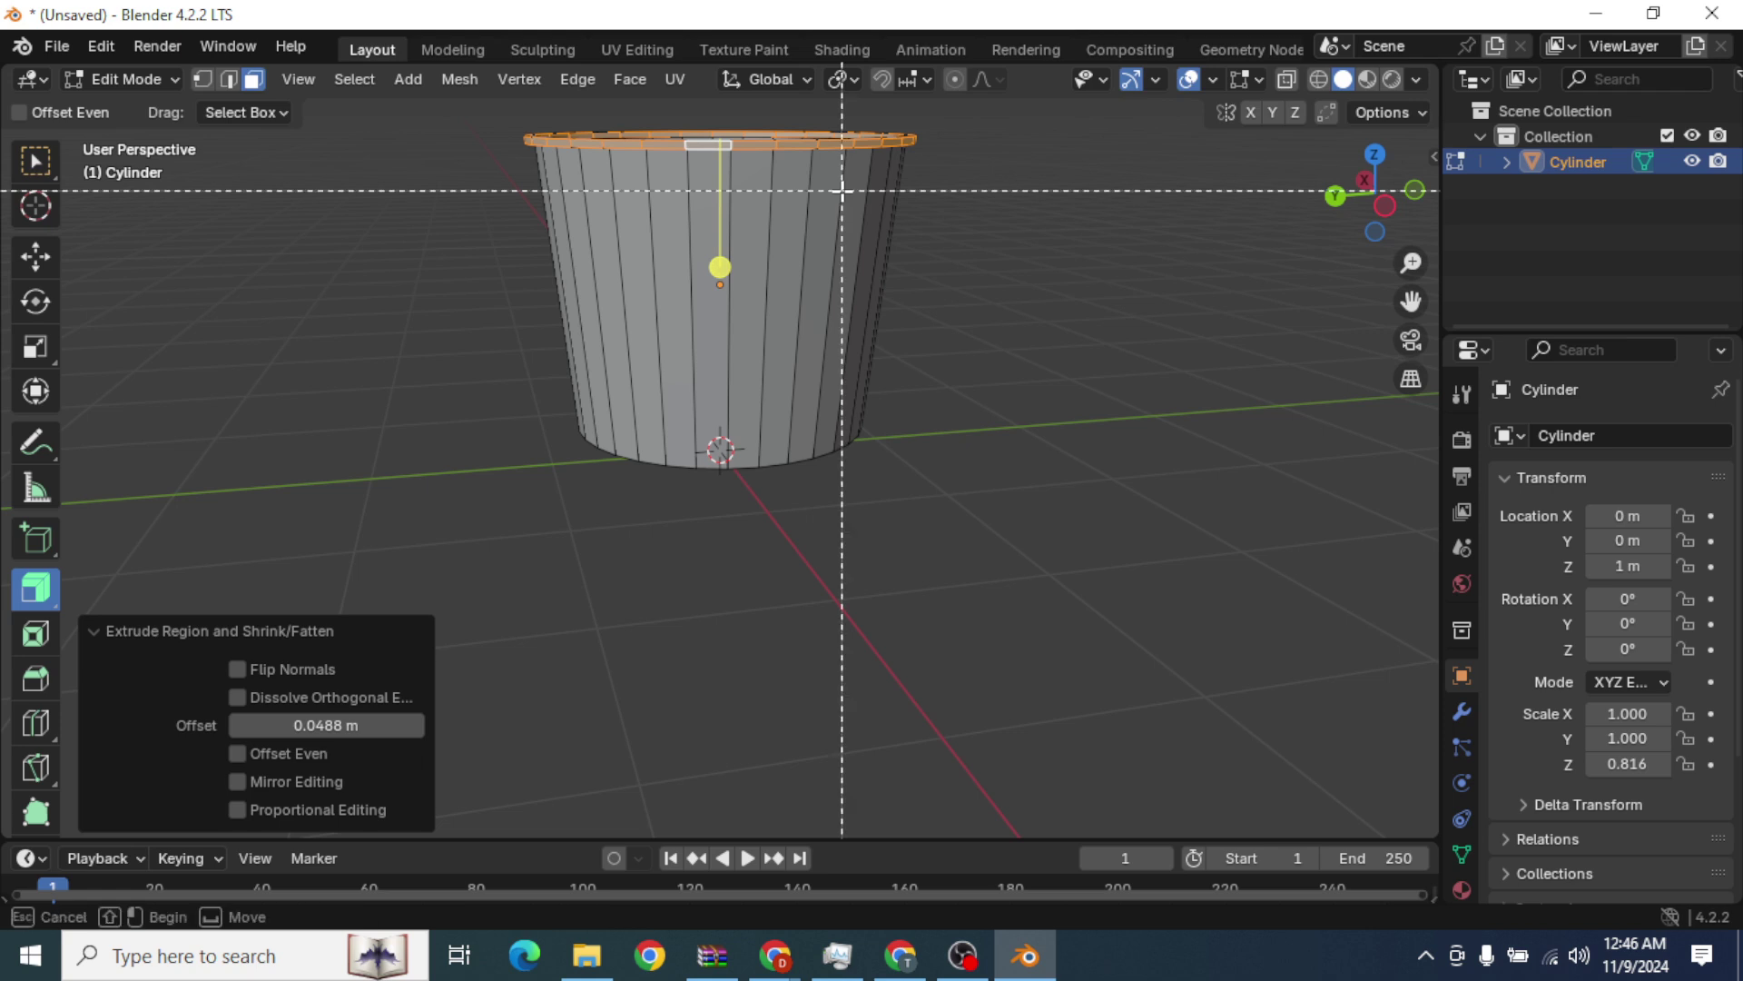
key(Escape)
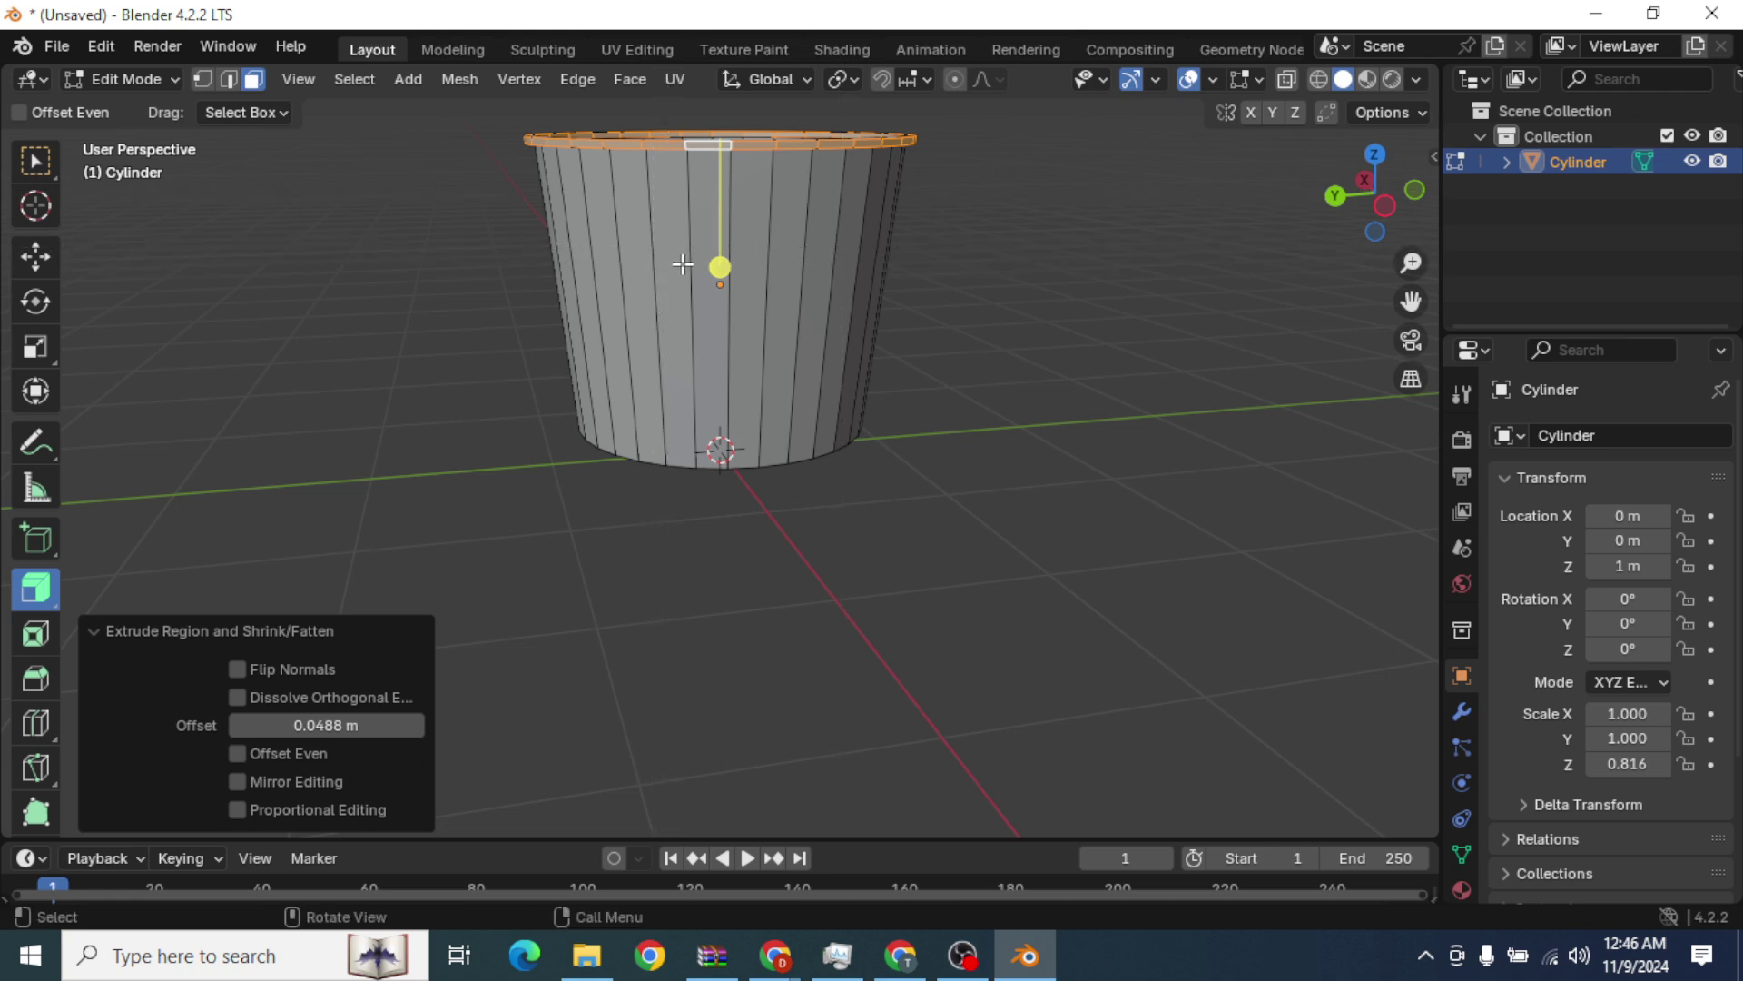
key(ctrl+b)
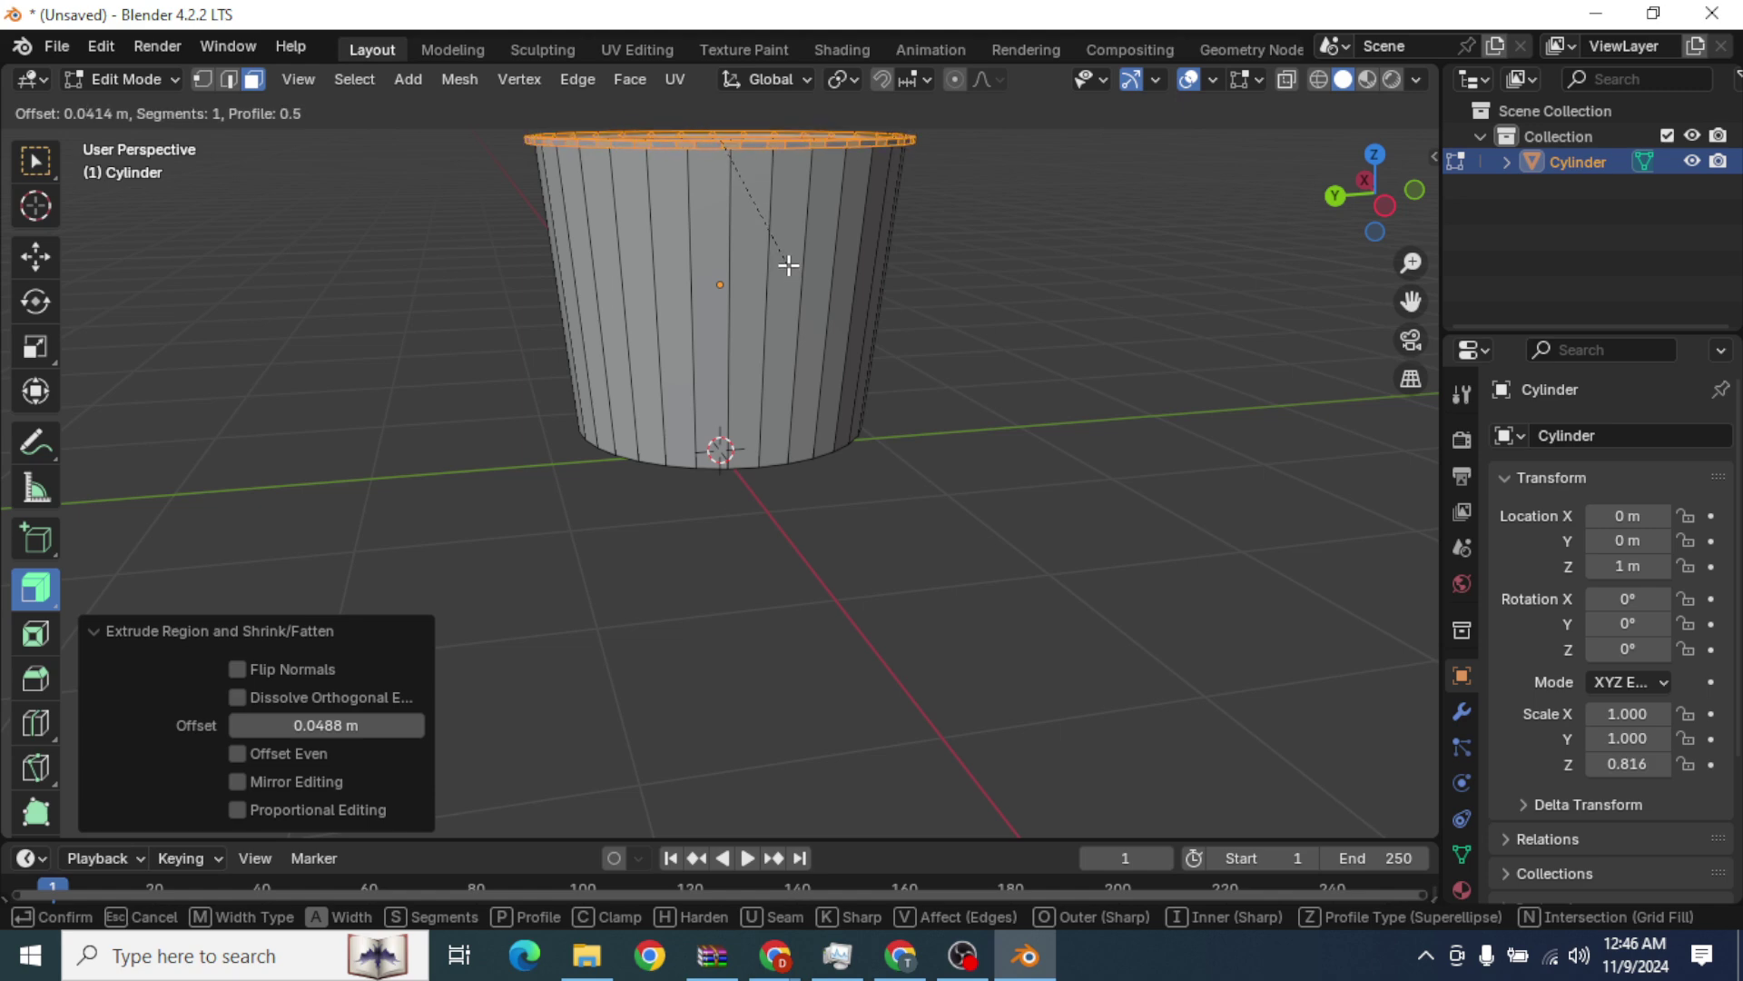
scroll(788, 263, up, 1)
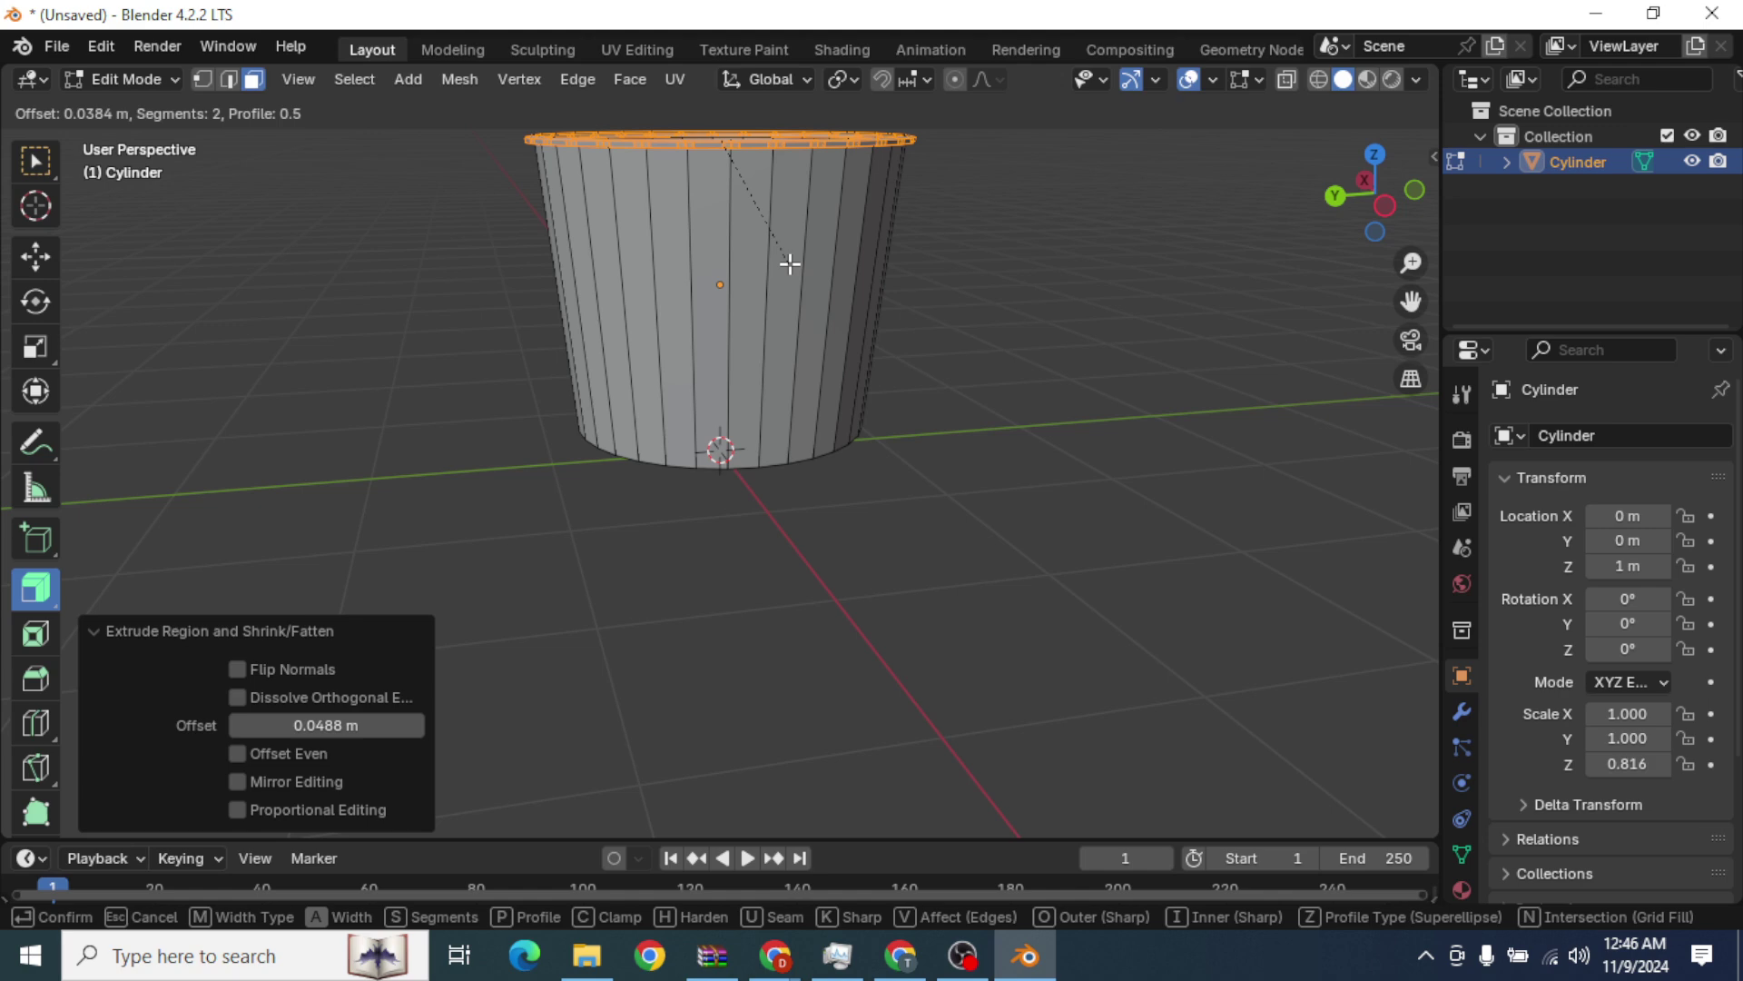
click(790, 264)
middle_drag(1019, 291, 908, 136)
scroll(1050, 350, down, 2)
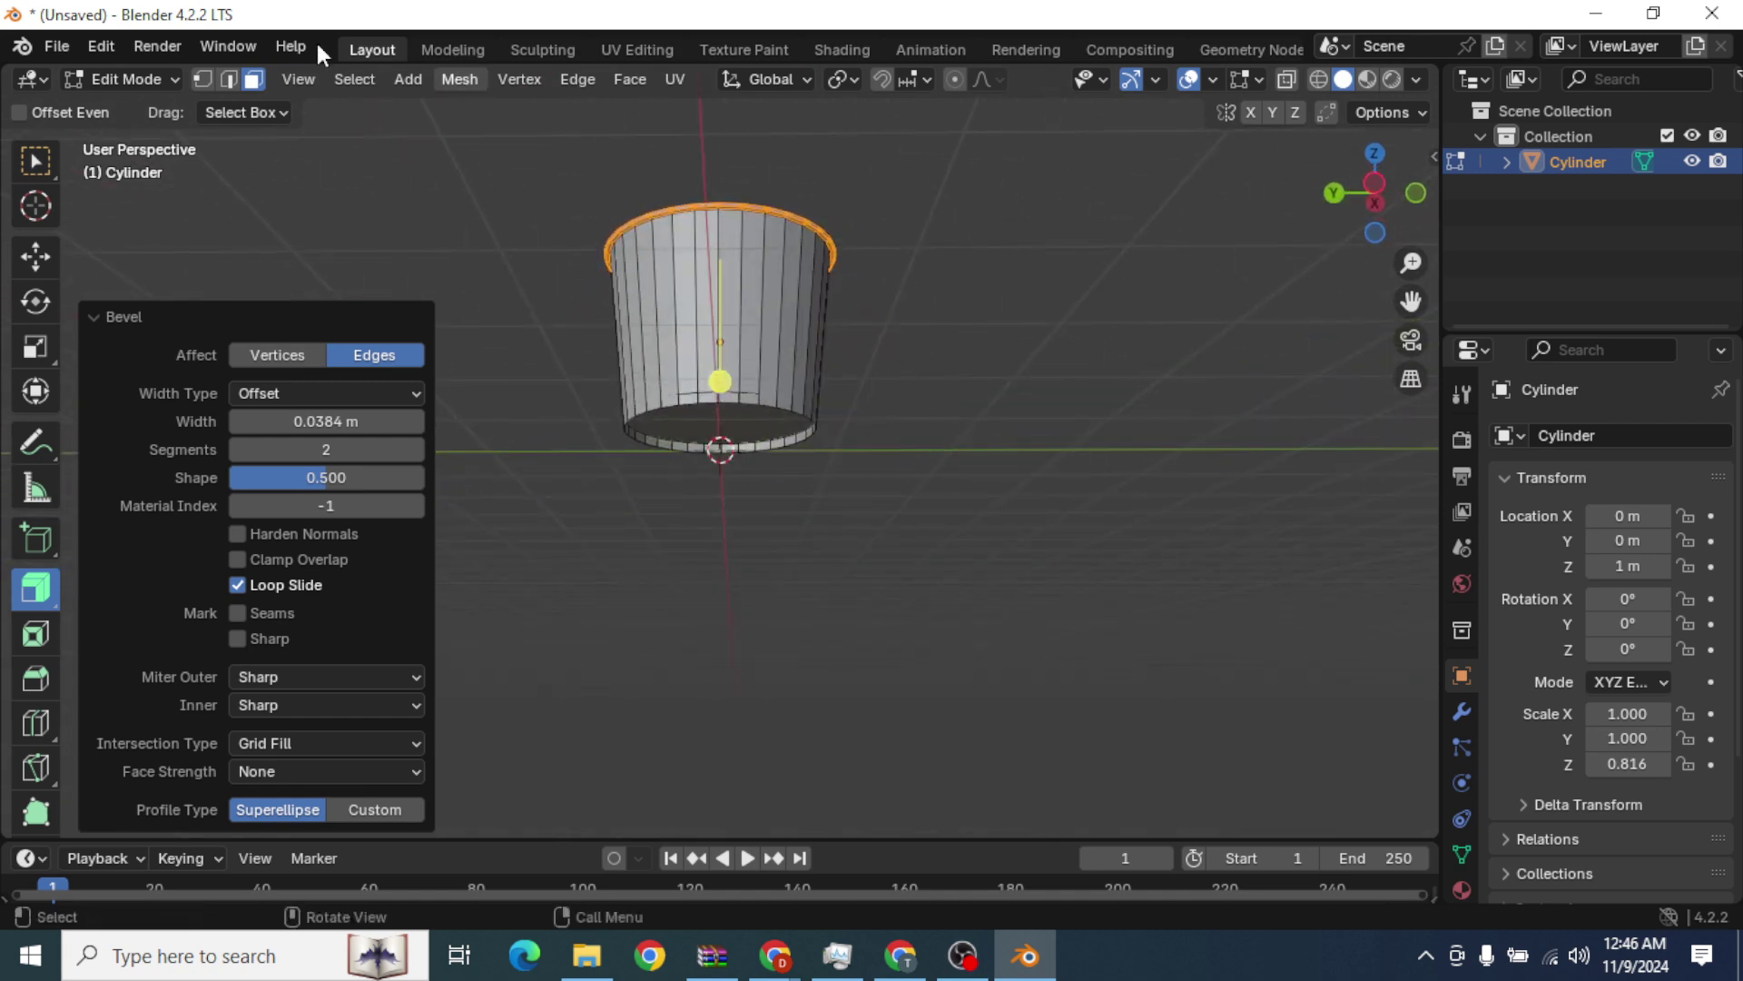
Return to Object Mode and inspect the cup's rounded lip and base from several angles.
click(163, 79)
click(174, 103)
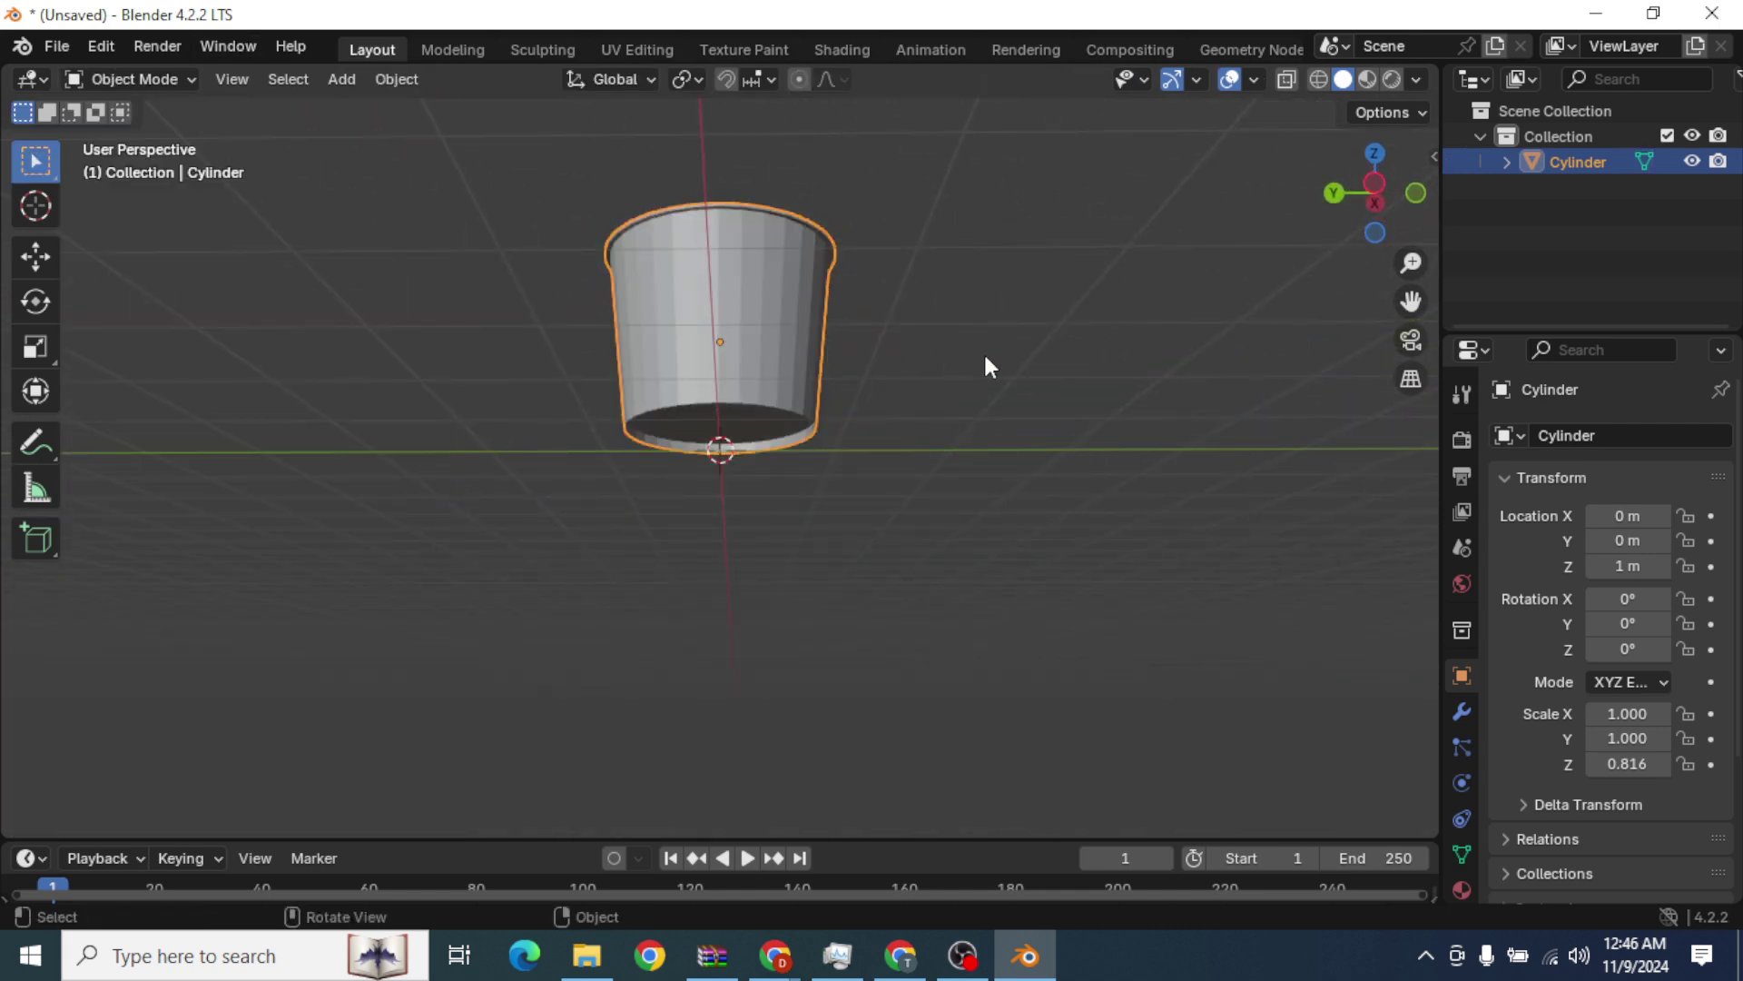
middle_drag(989, 366, 1031, 413)
scroll(891, 373, up, 3)
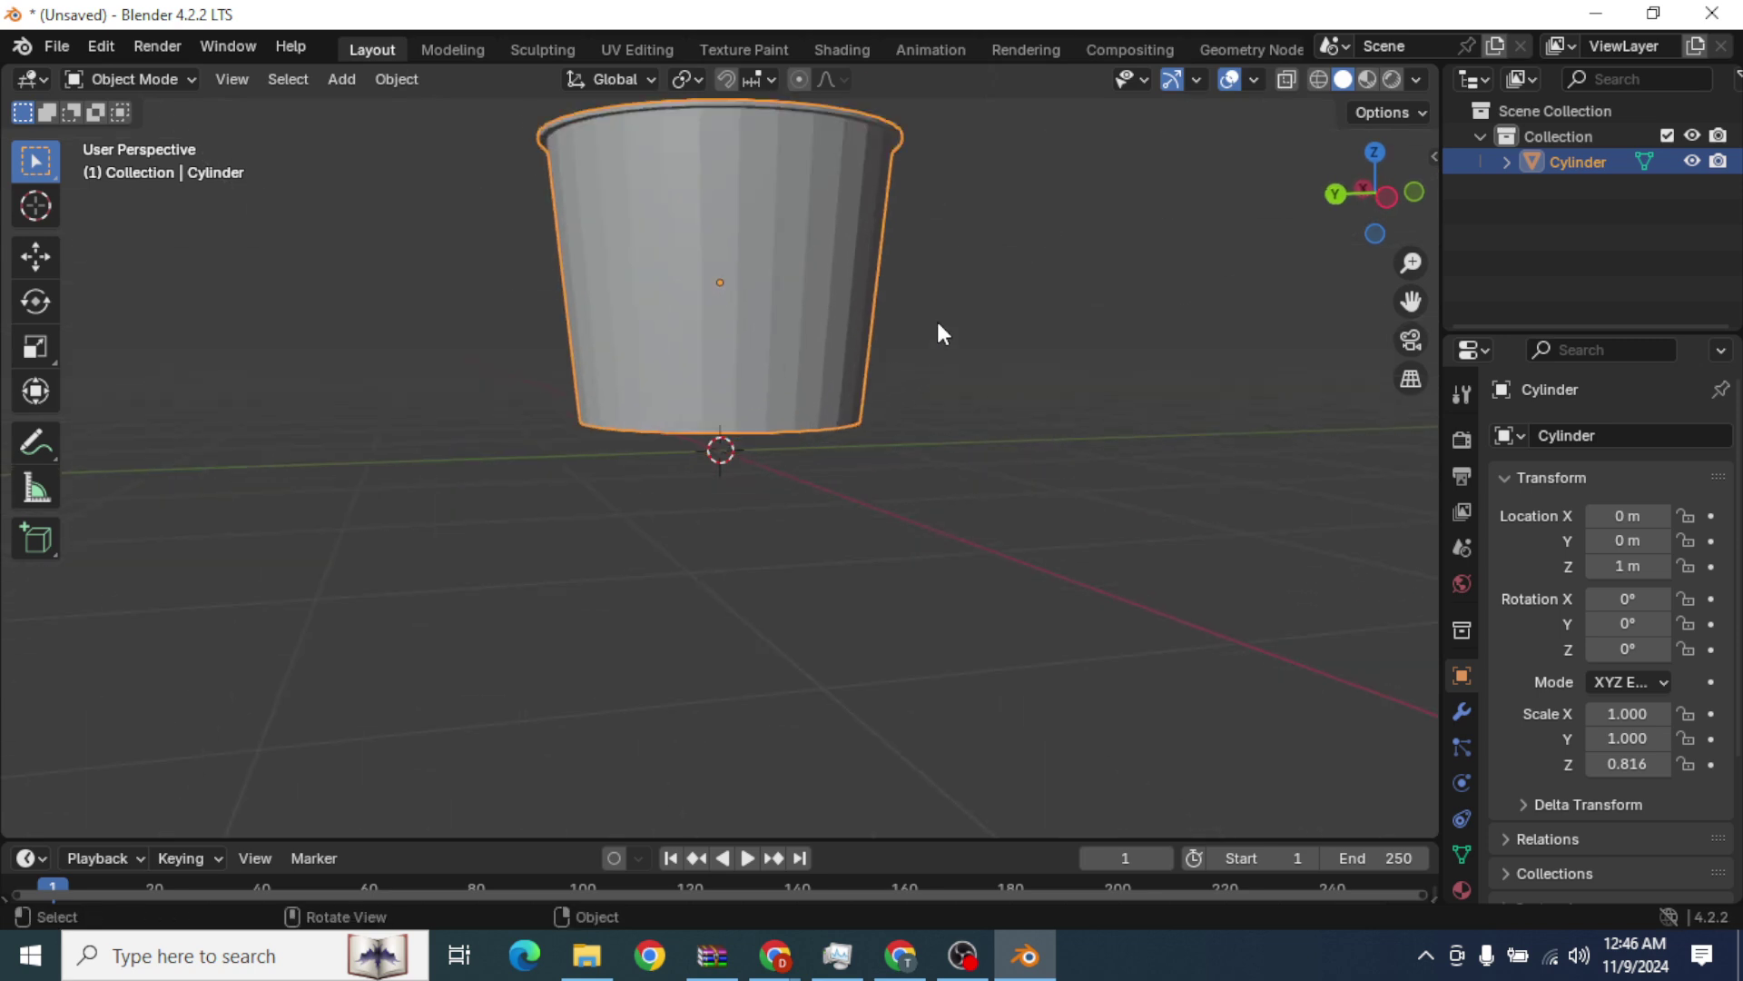
mouse_move(940, 335)
middle_down()
mouse_move(914, 296)
mouse_move(805, 230)
mouse_move(858, 303)
mouse_move(921, 329)
middle_up()
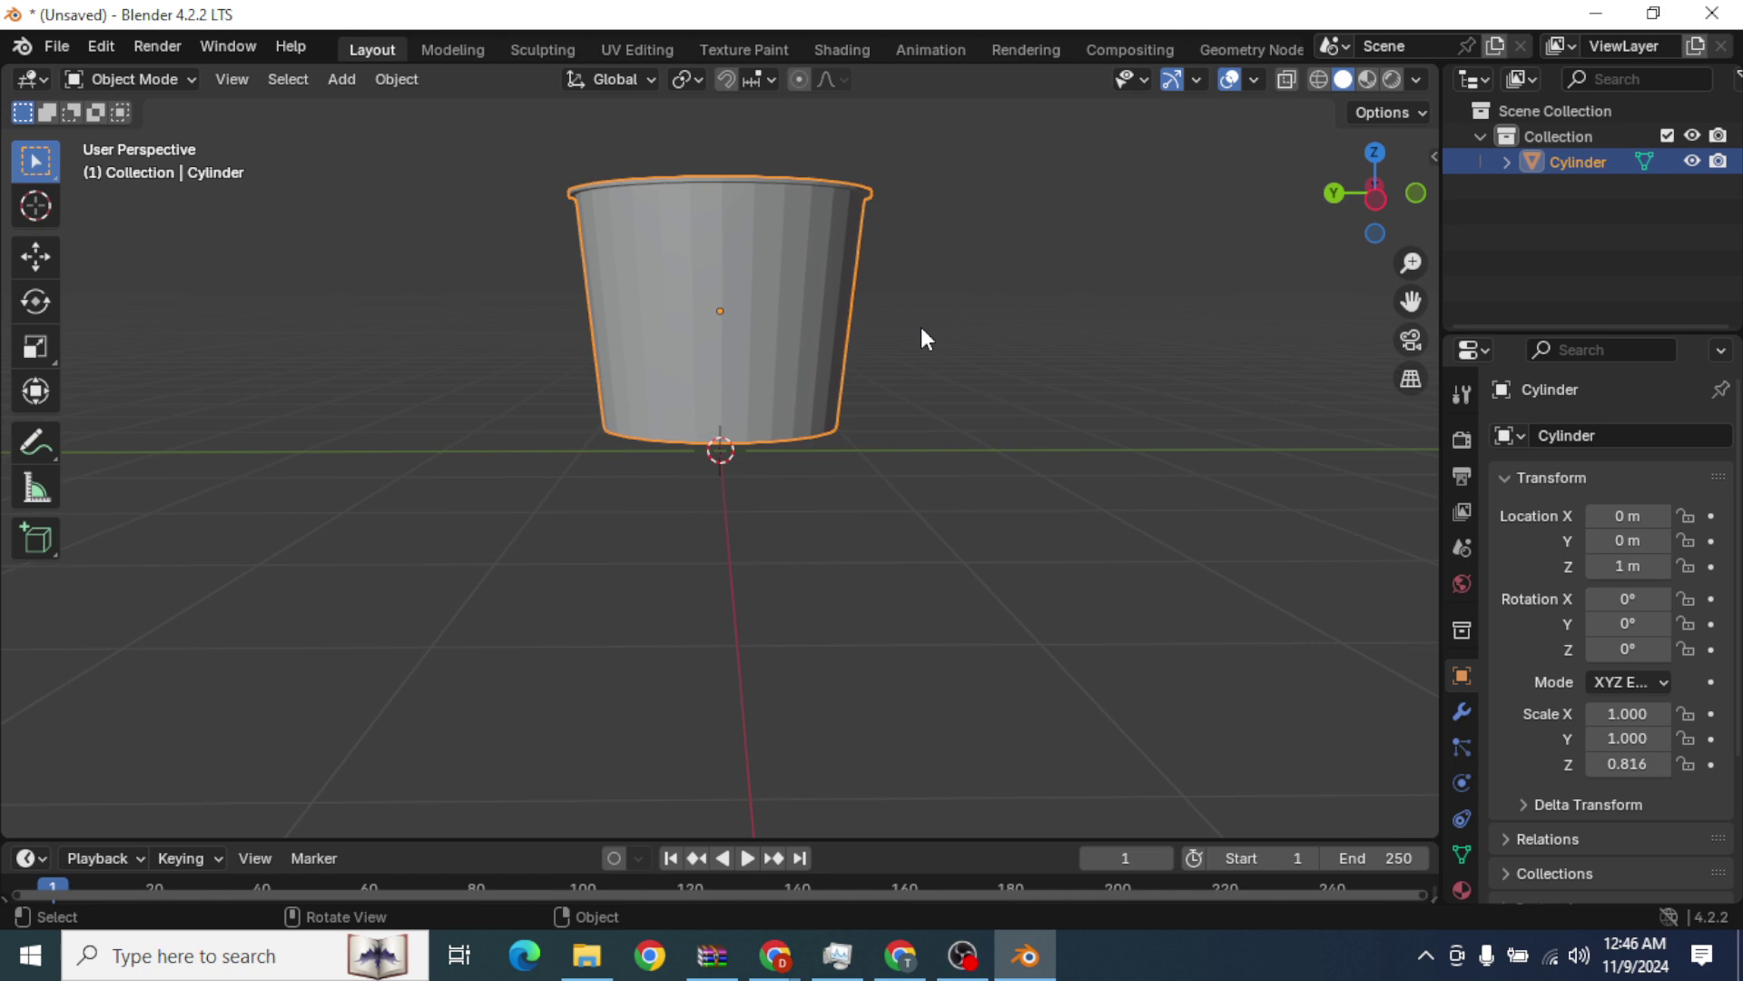
middle_drag(797, 329, 820, 352)
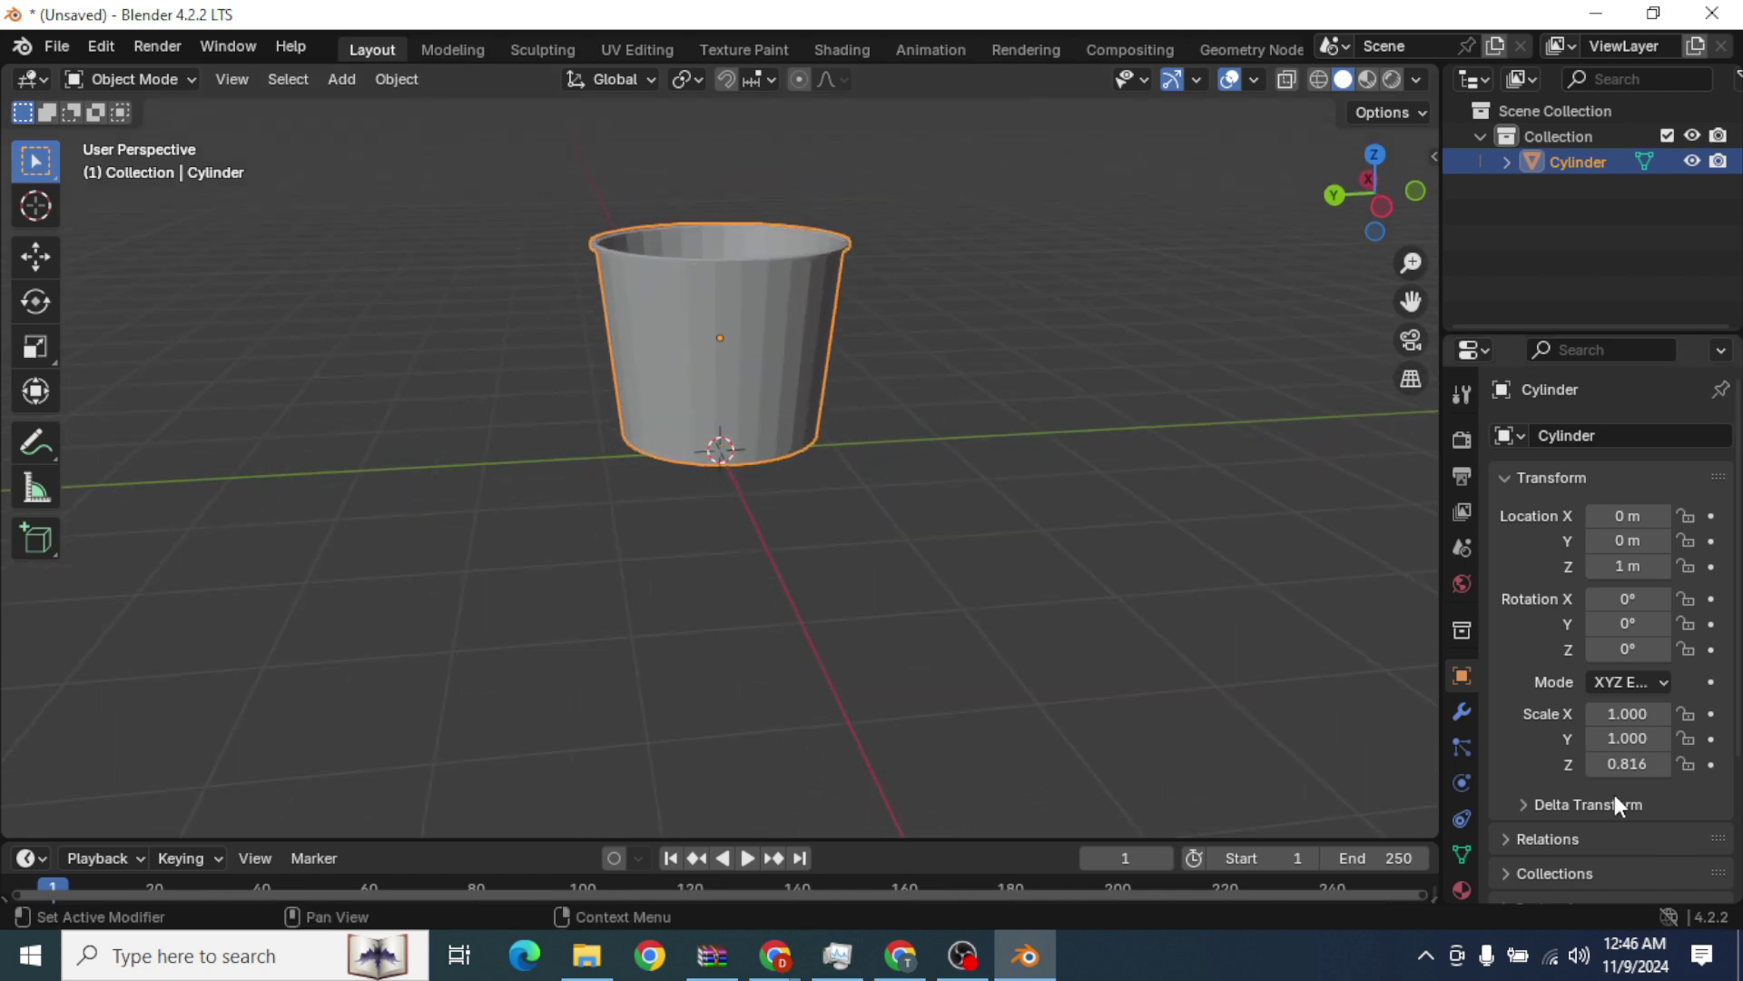
Add a Subdivision Surface modifier to the cup and set its viewport level to 2.
click(1462, 712)
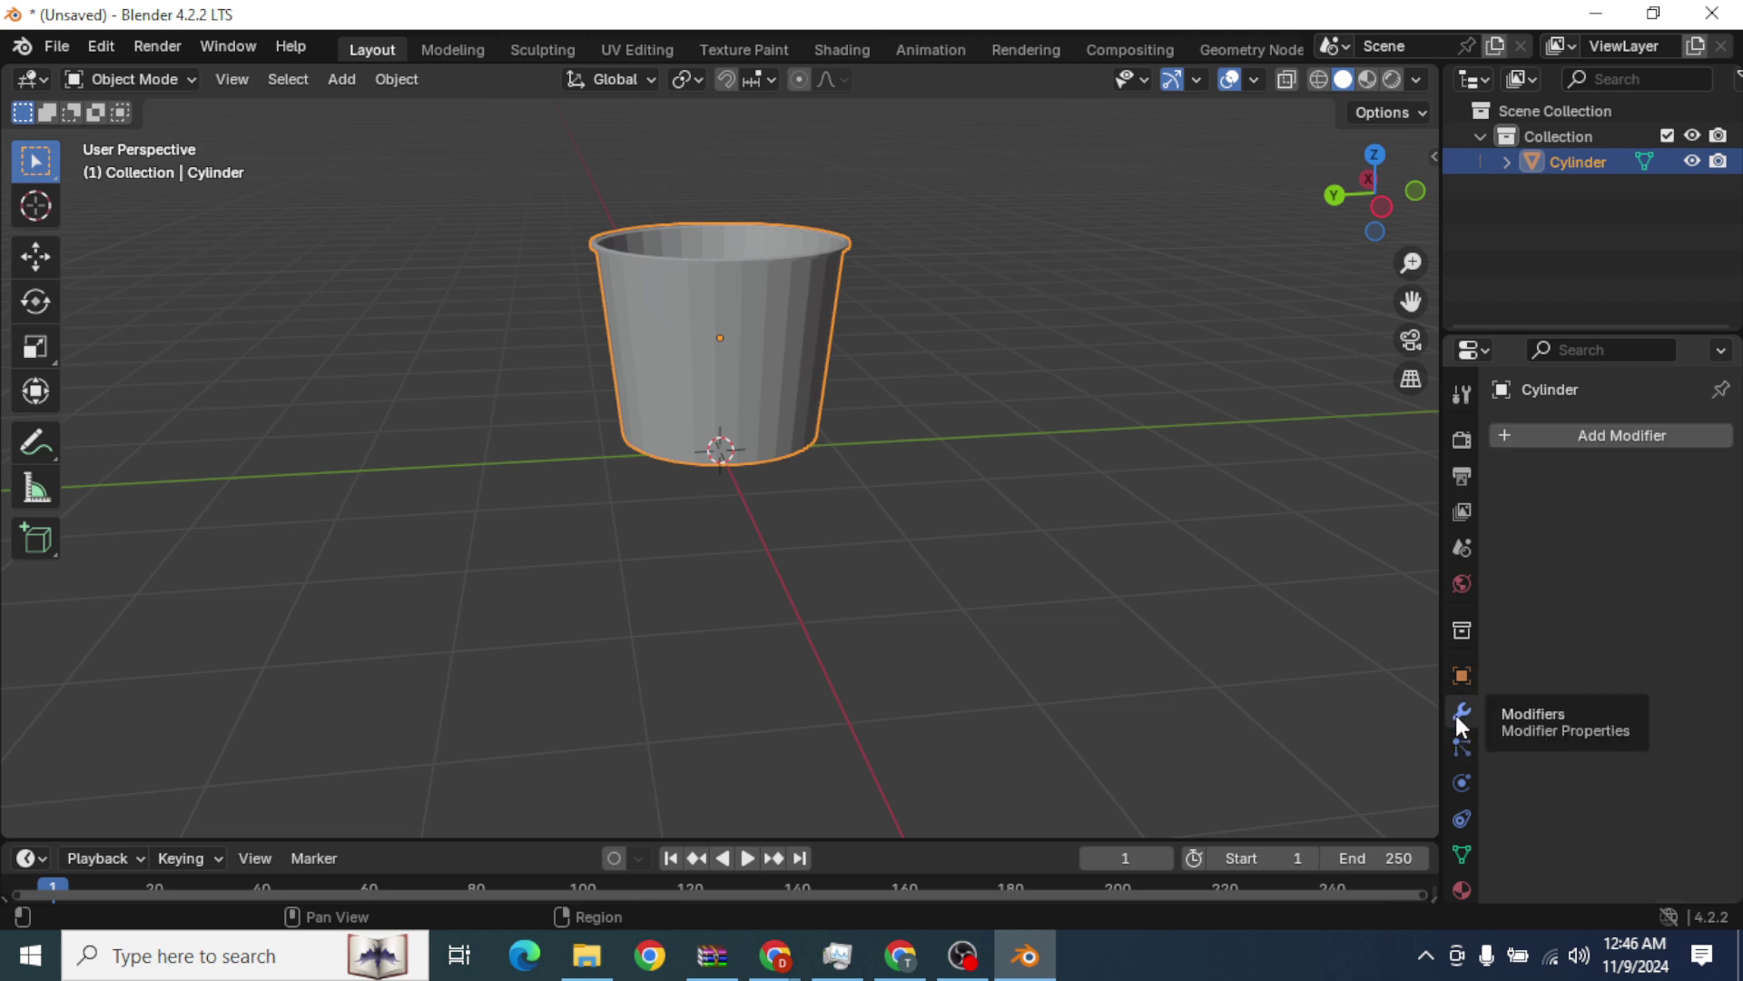
click(1648, 432)
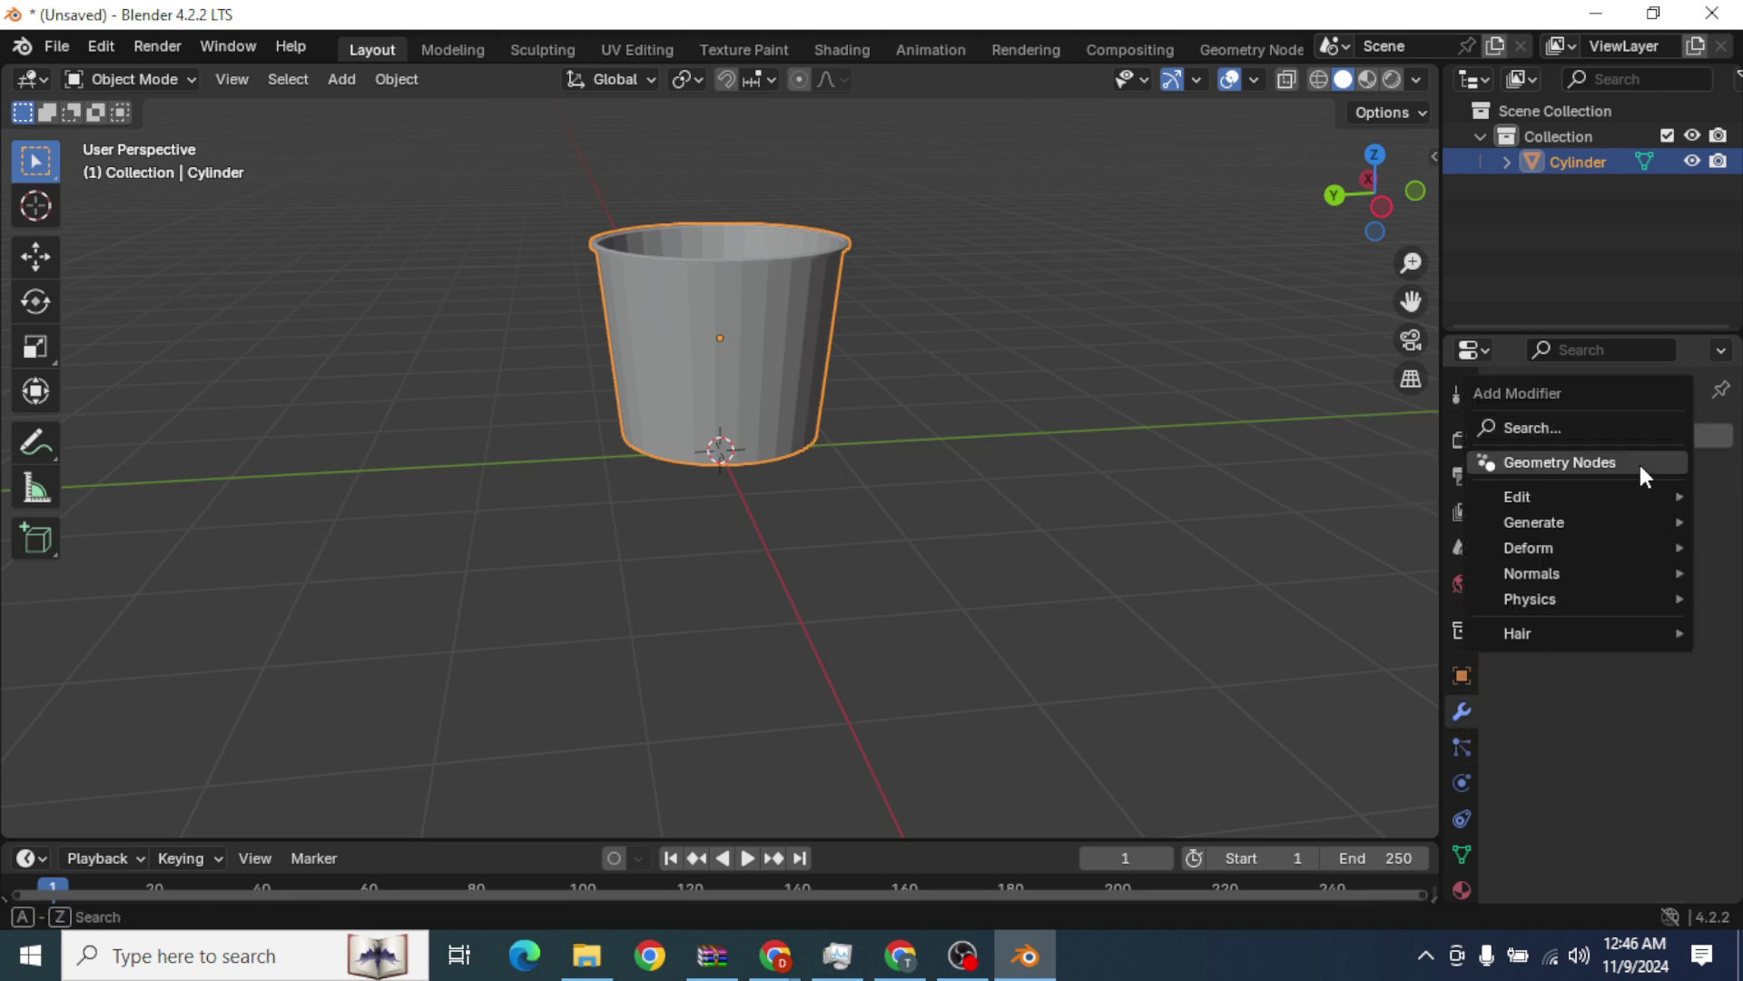
mouse_move(1624, 532)
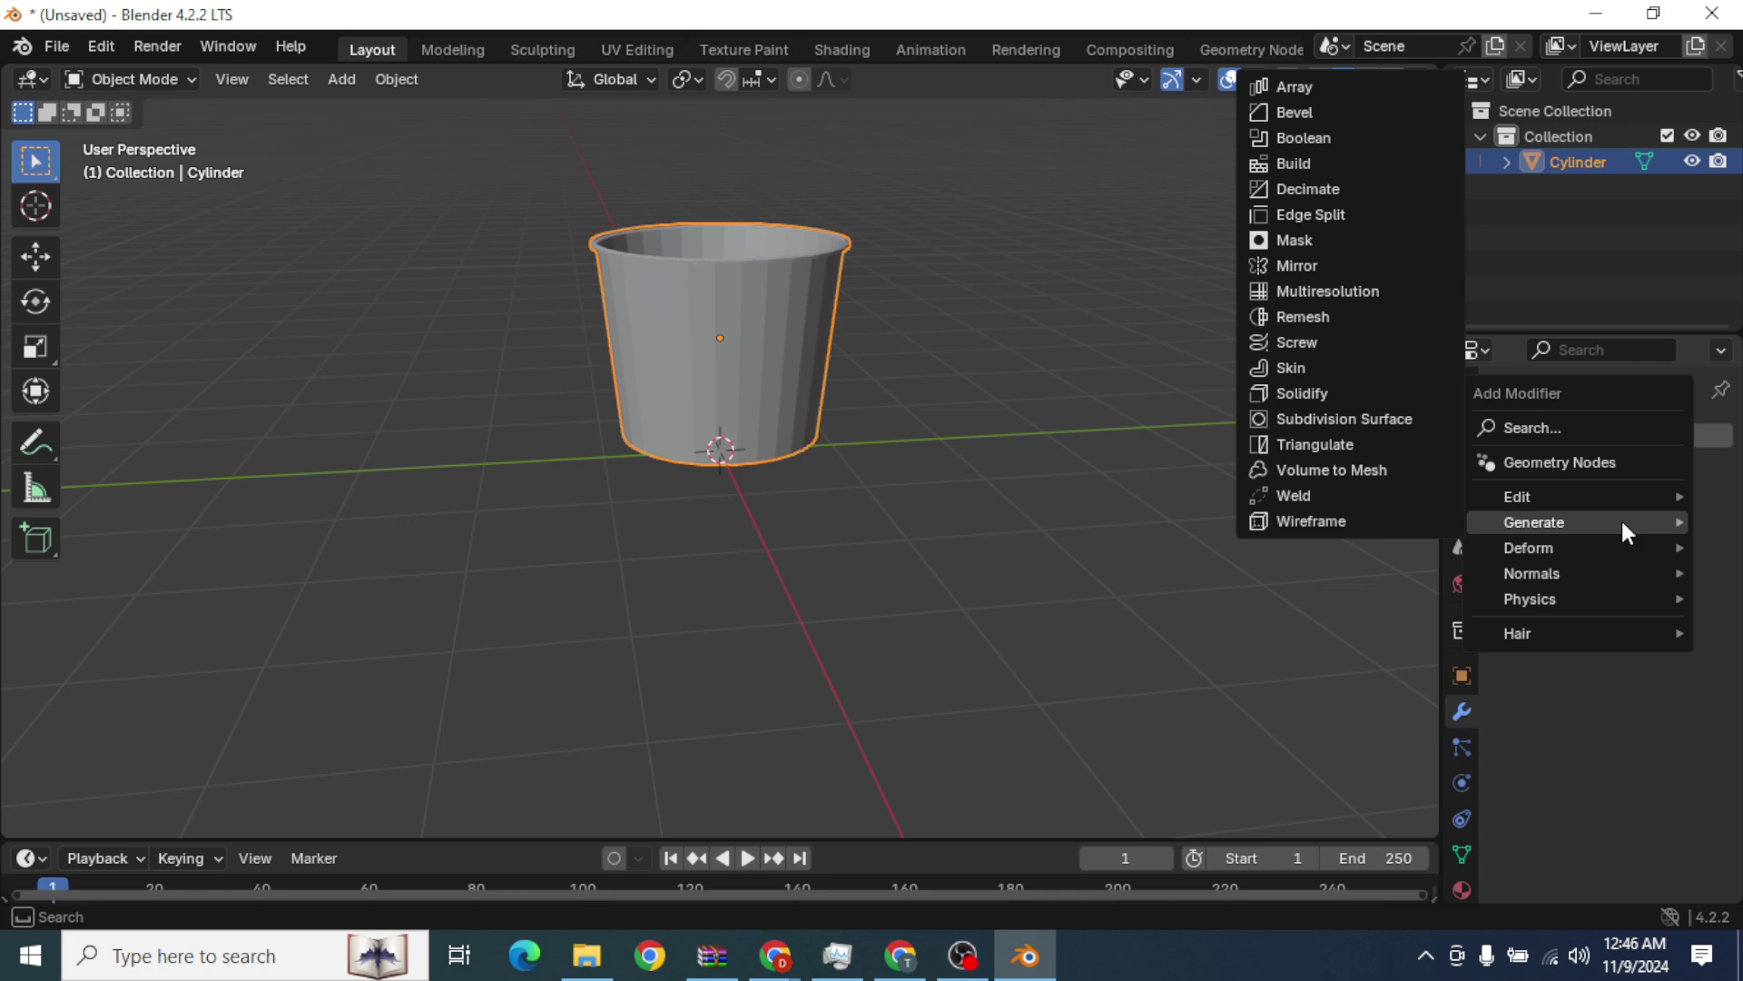
click(1392, 417)
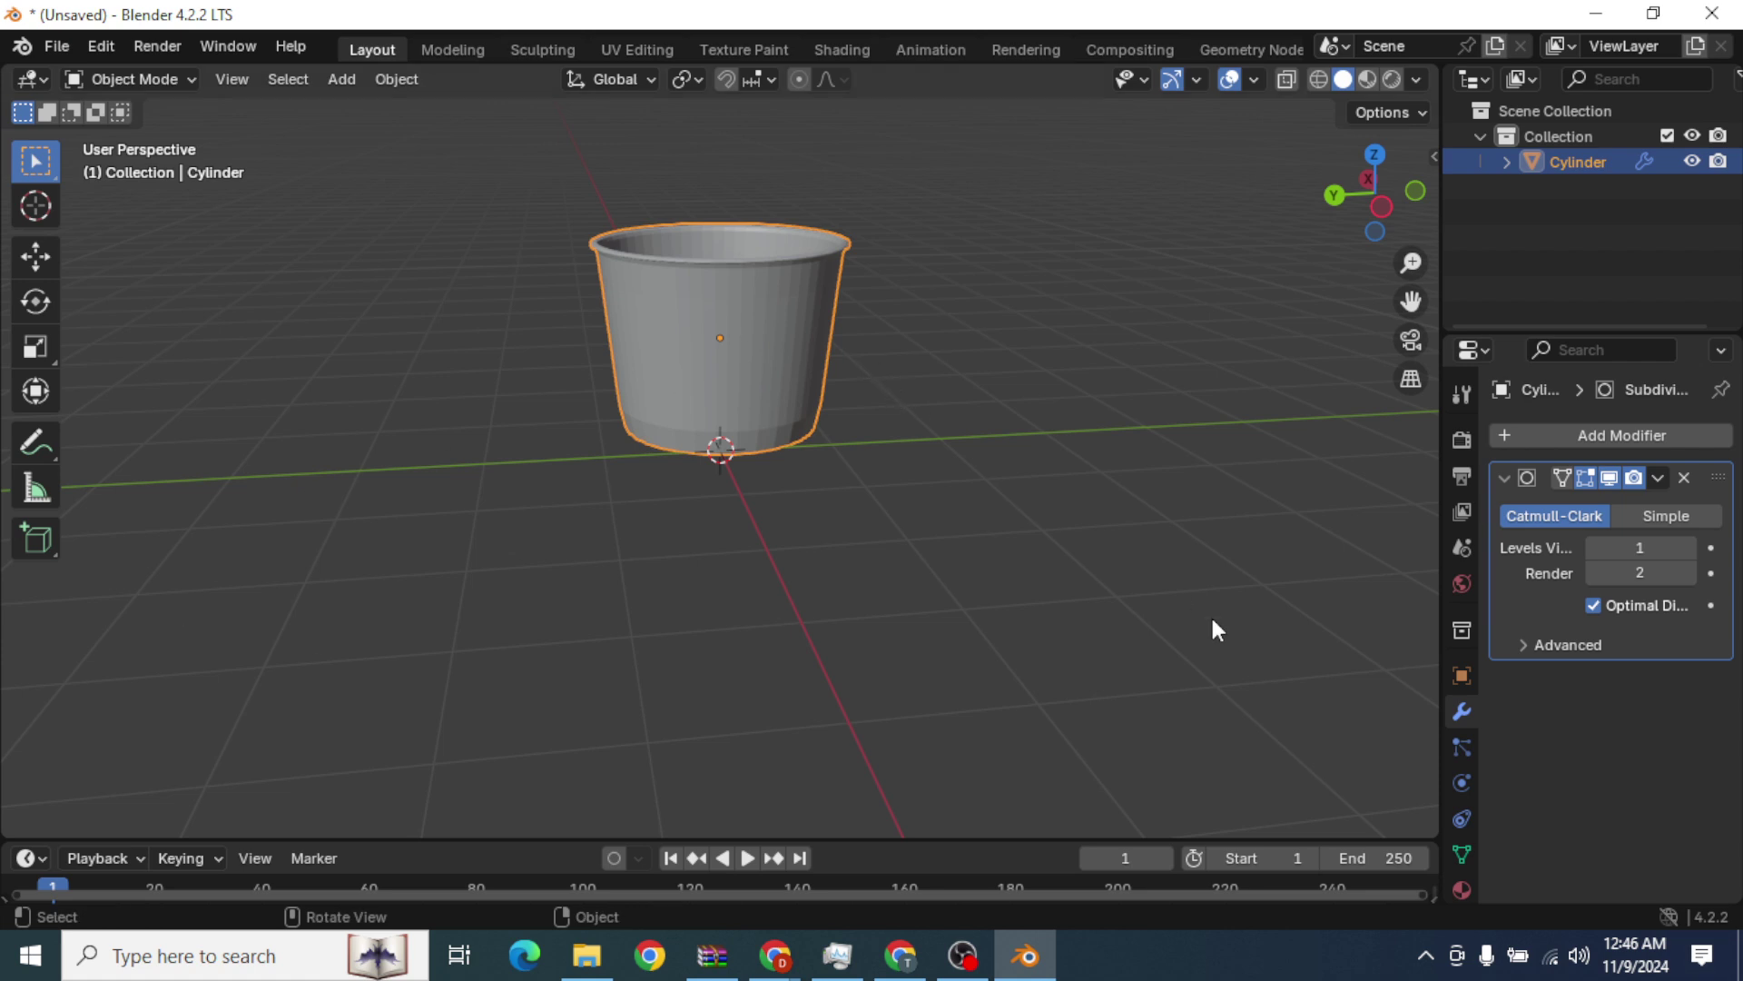
click(1689, 547)
middle_drag(917, 560, 935, 329)
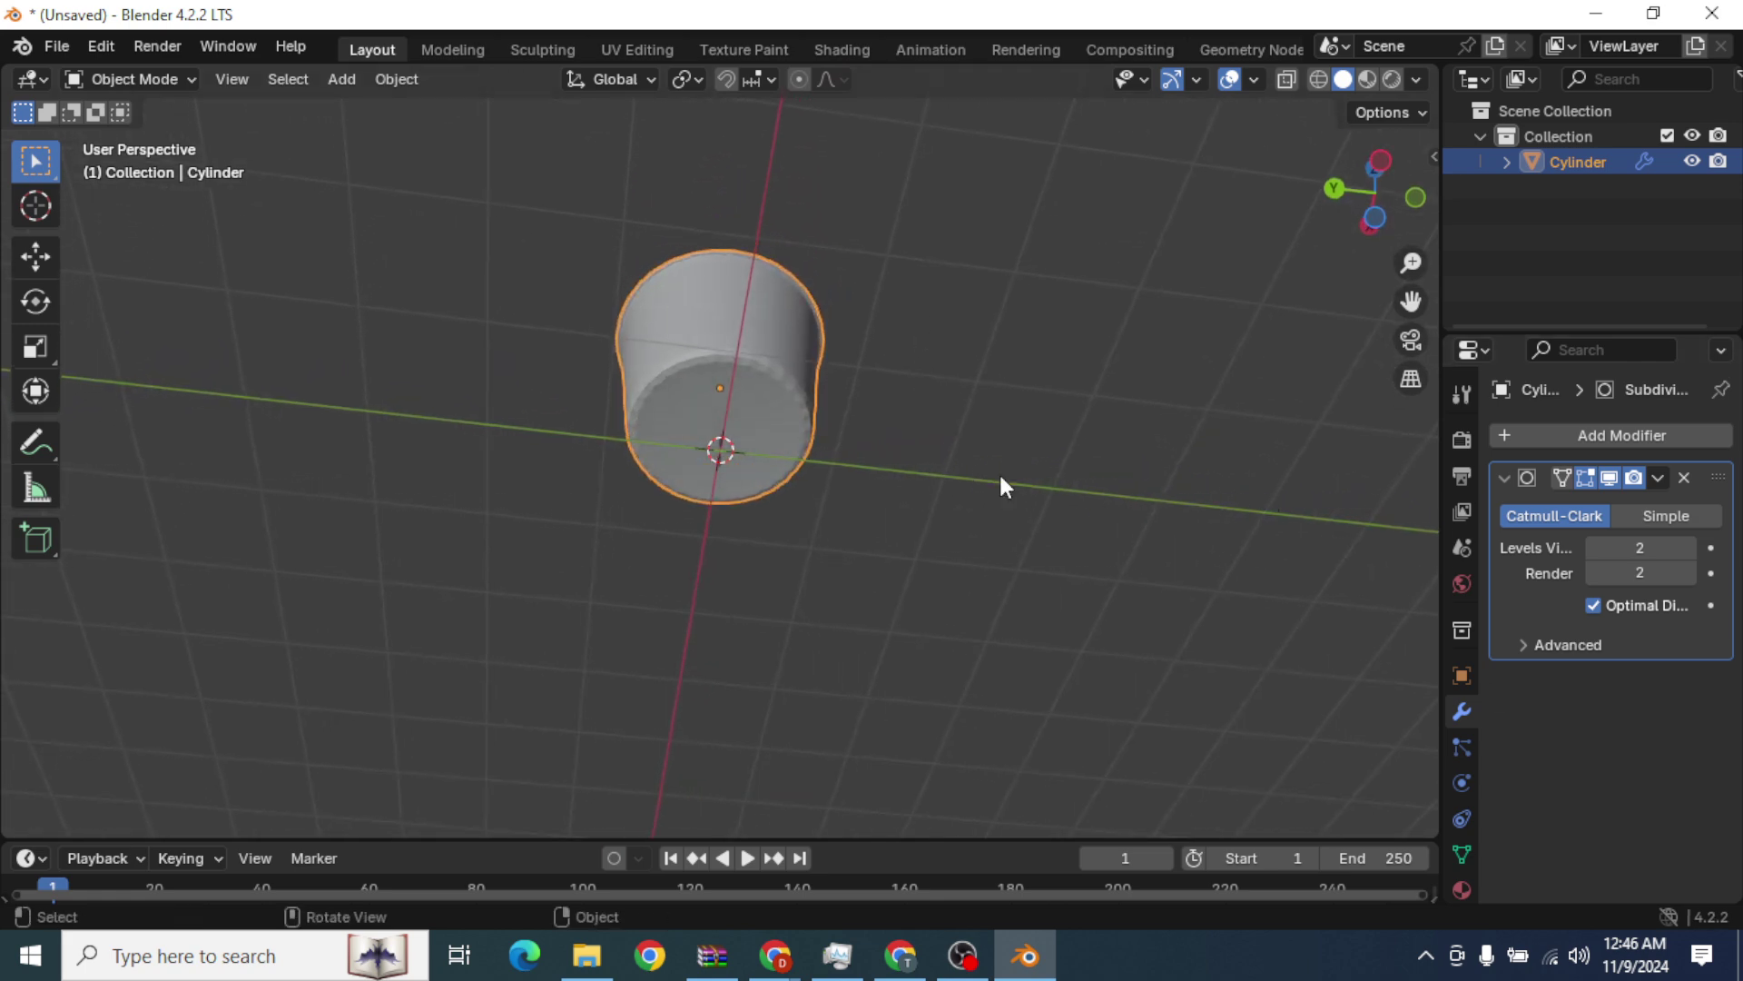
middle_drag(862, 329, 903, 539)
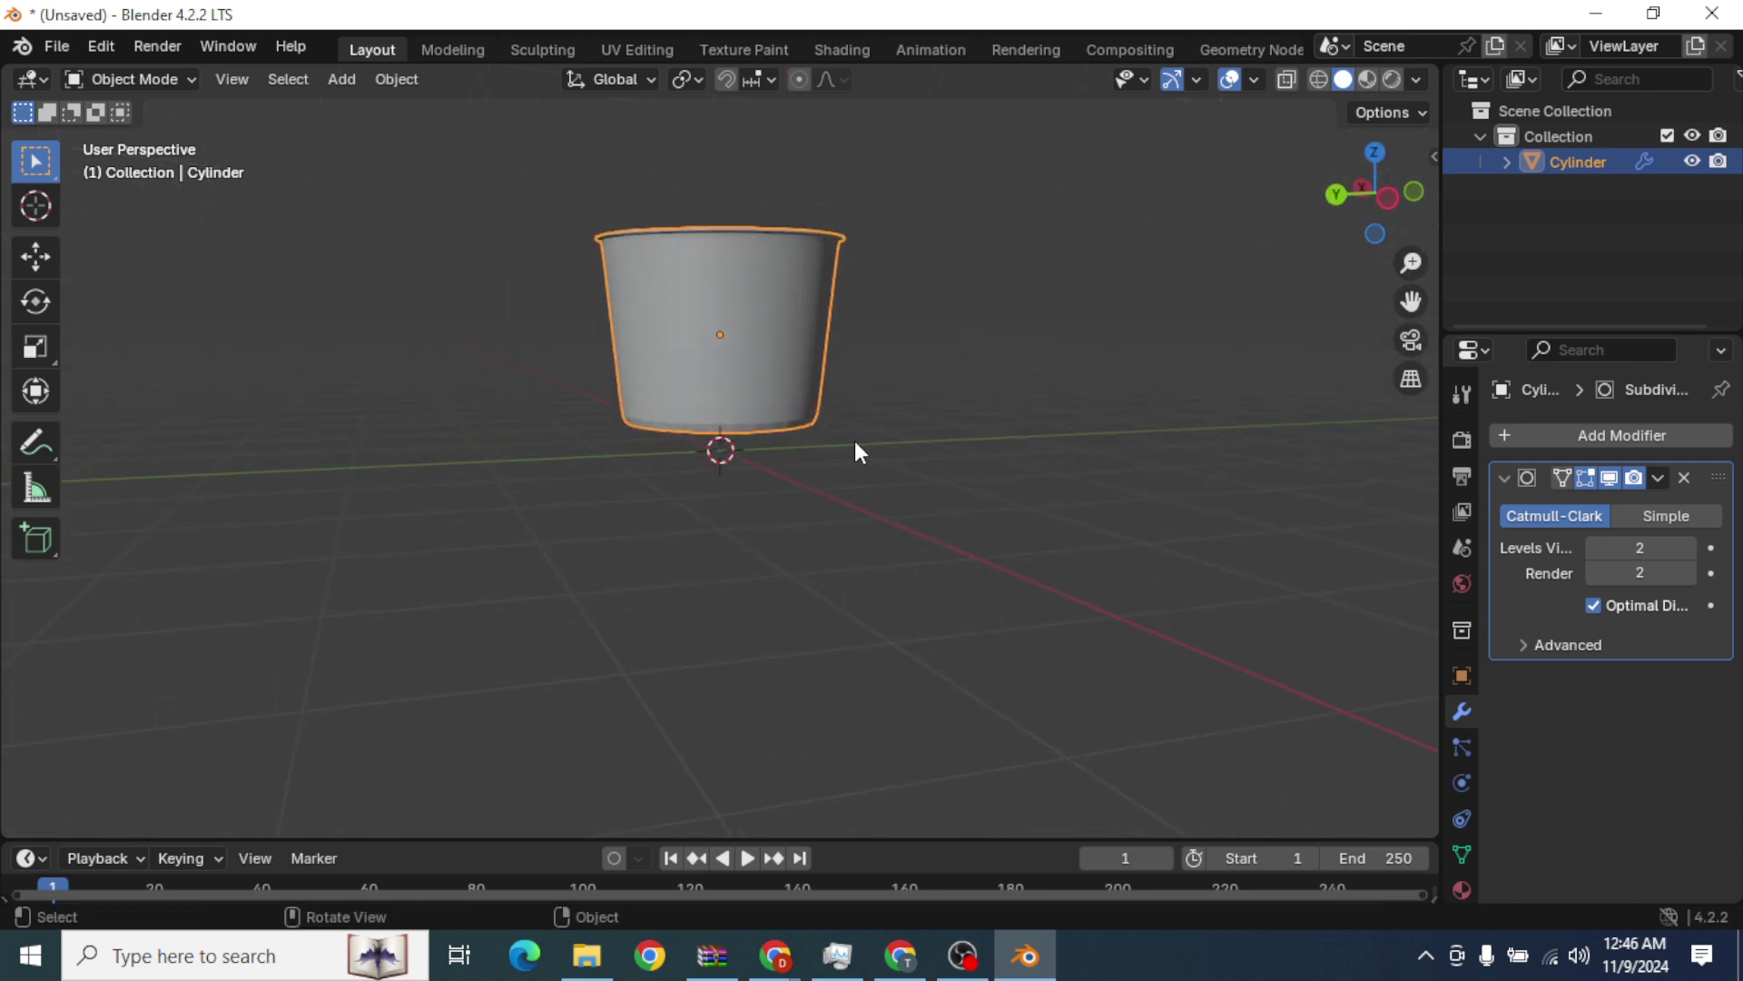
Enter Edit Mode and add a loop cut around the cup wall, slid fully down to the bottom edge at factor 1.000.
scroll(861, 452, up, 2)
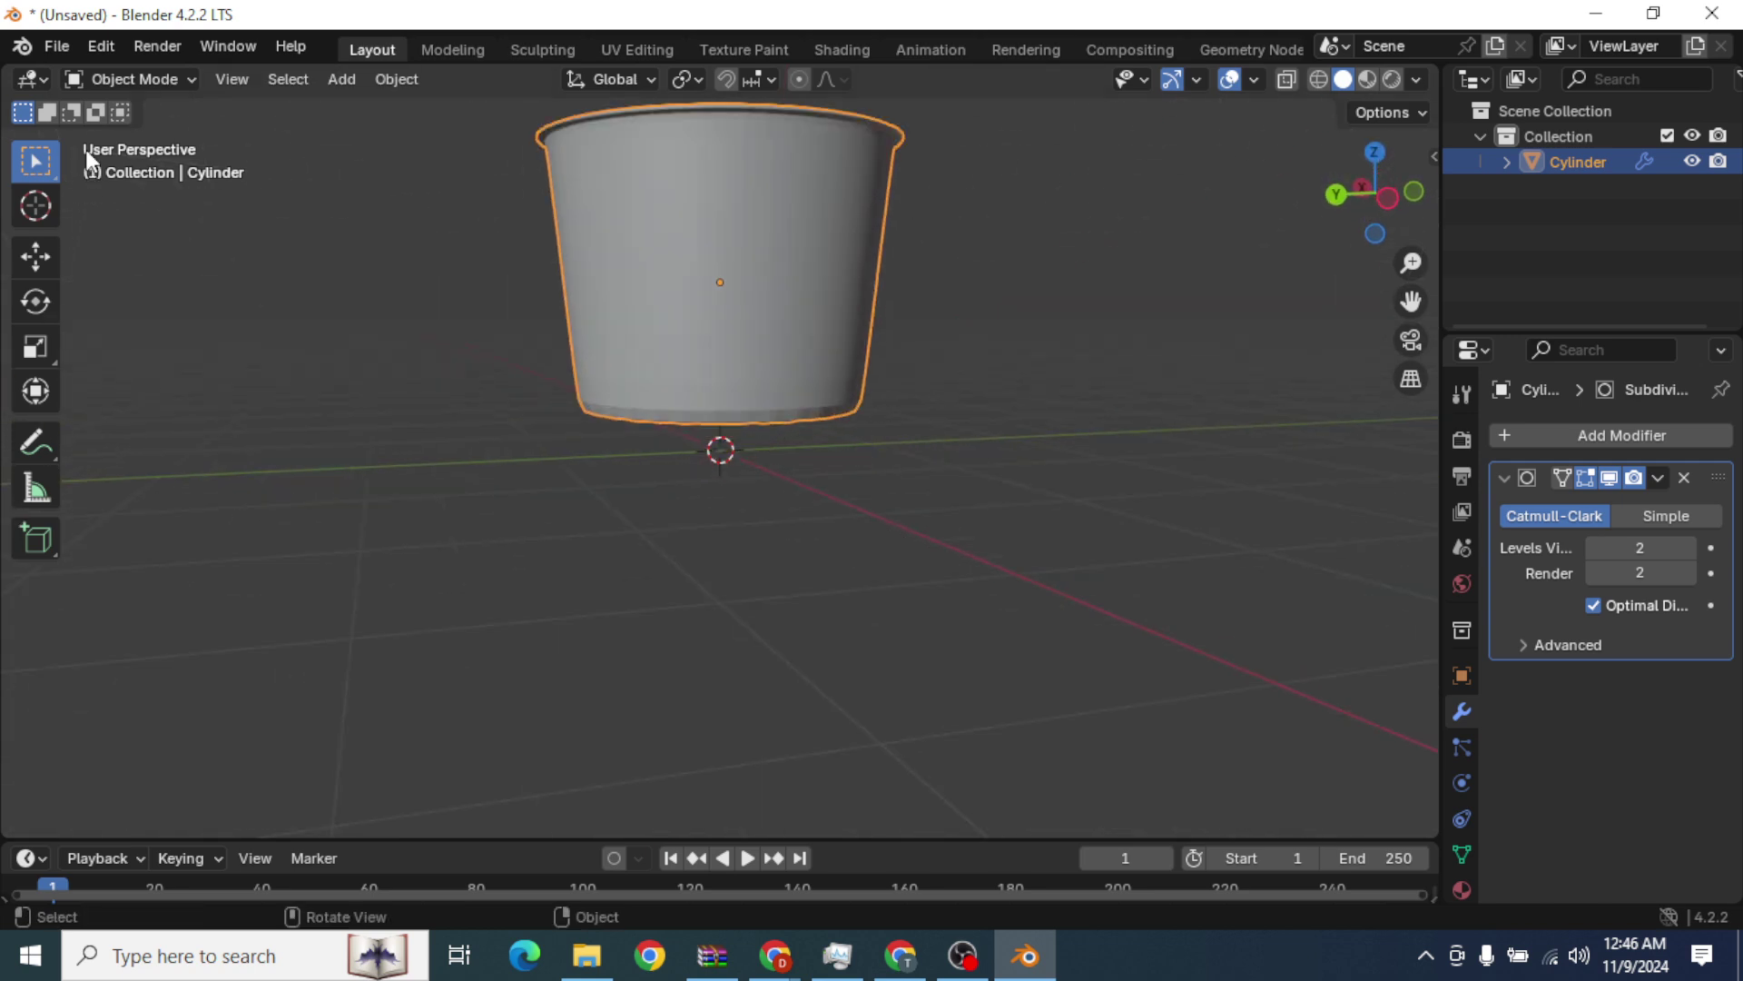
click(107, 79)
click(155, 140)
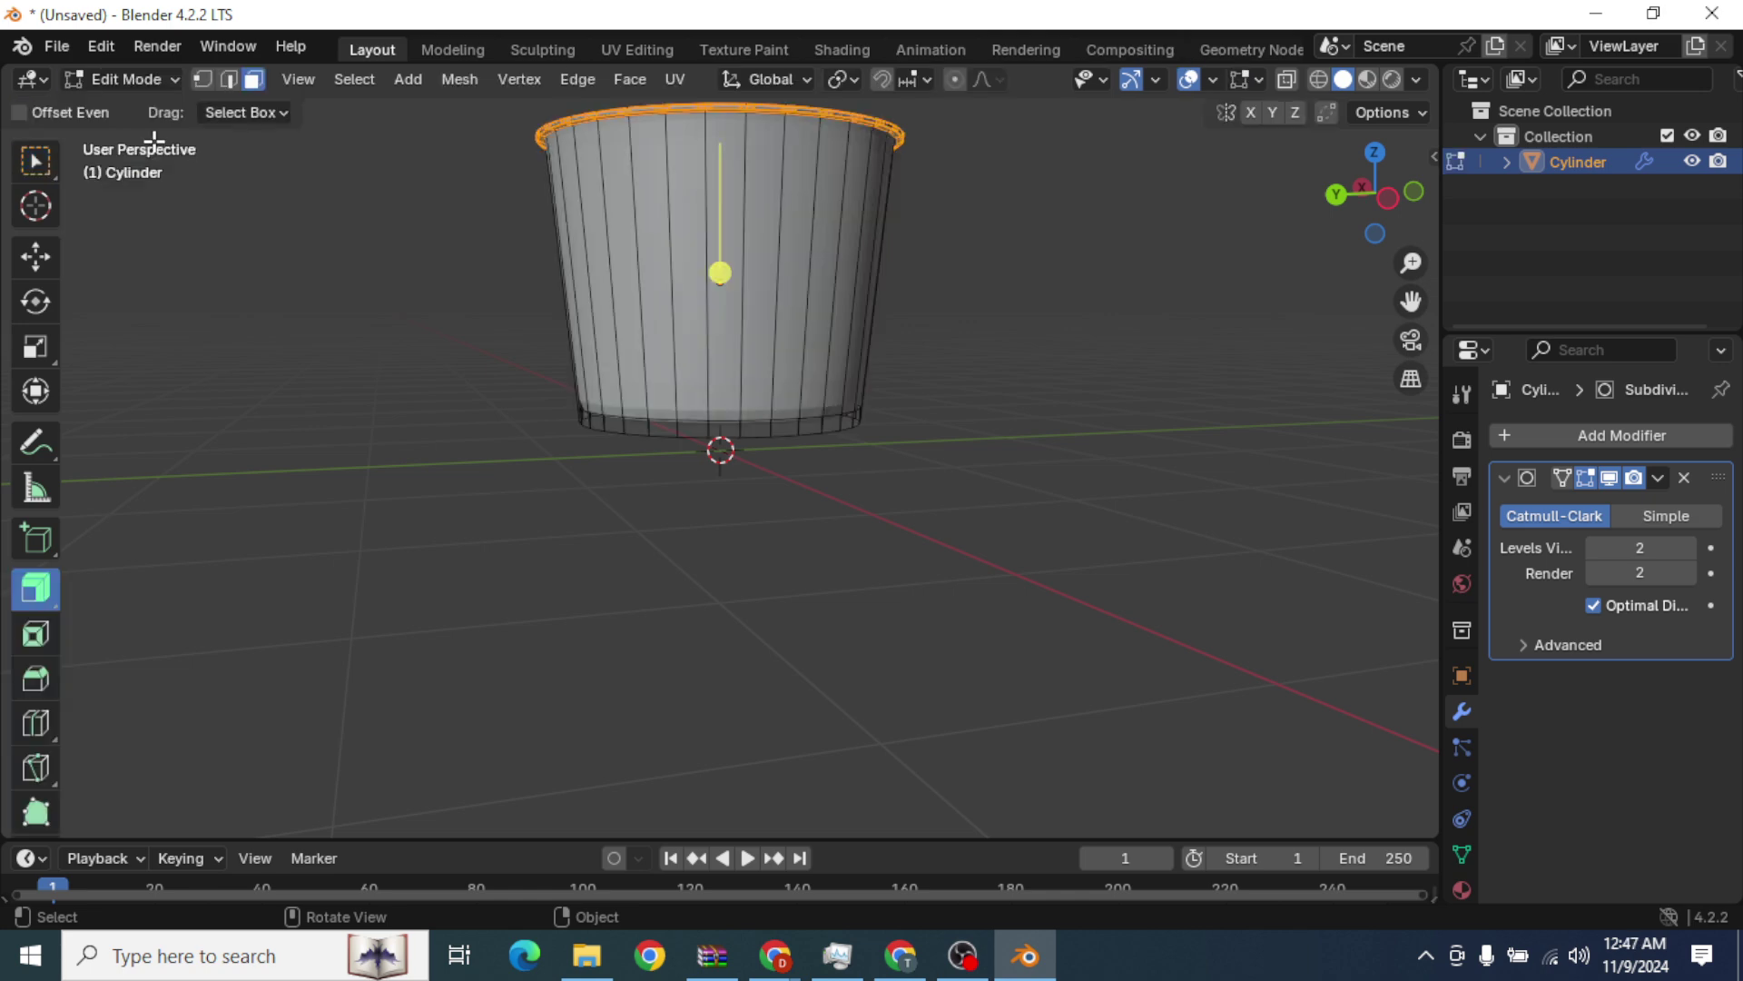
click(36, 723)
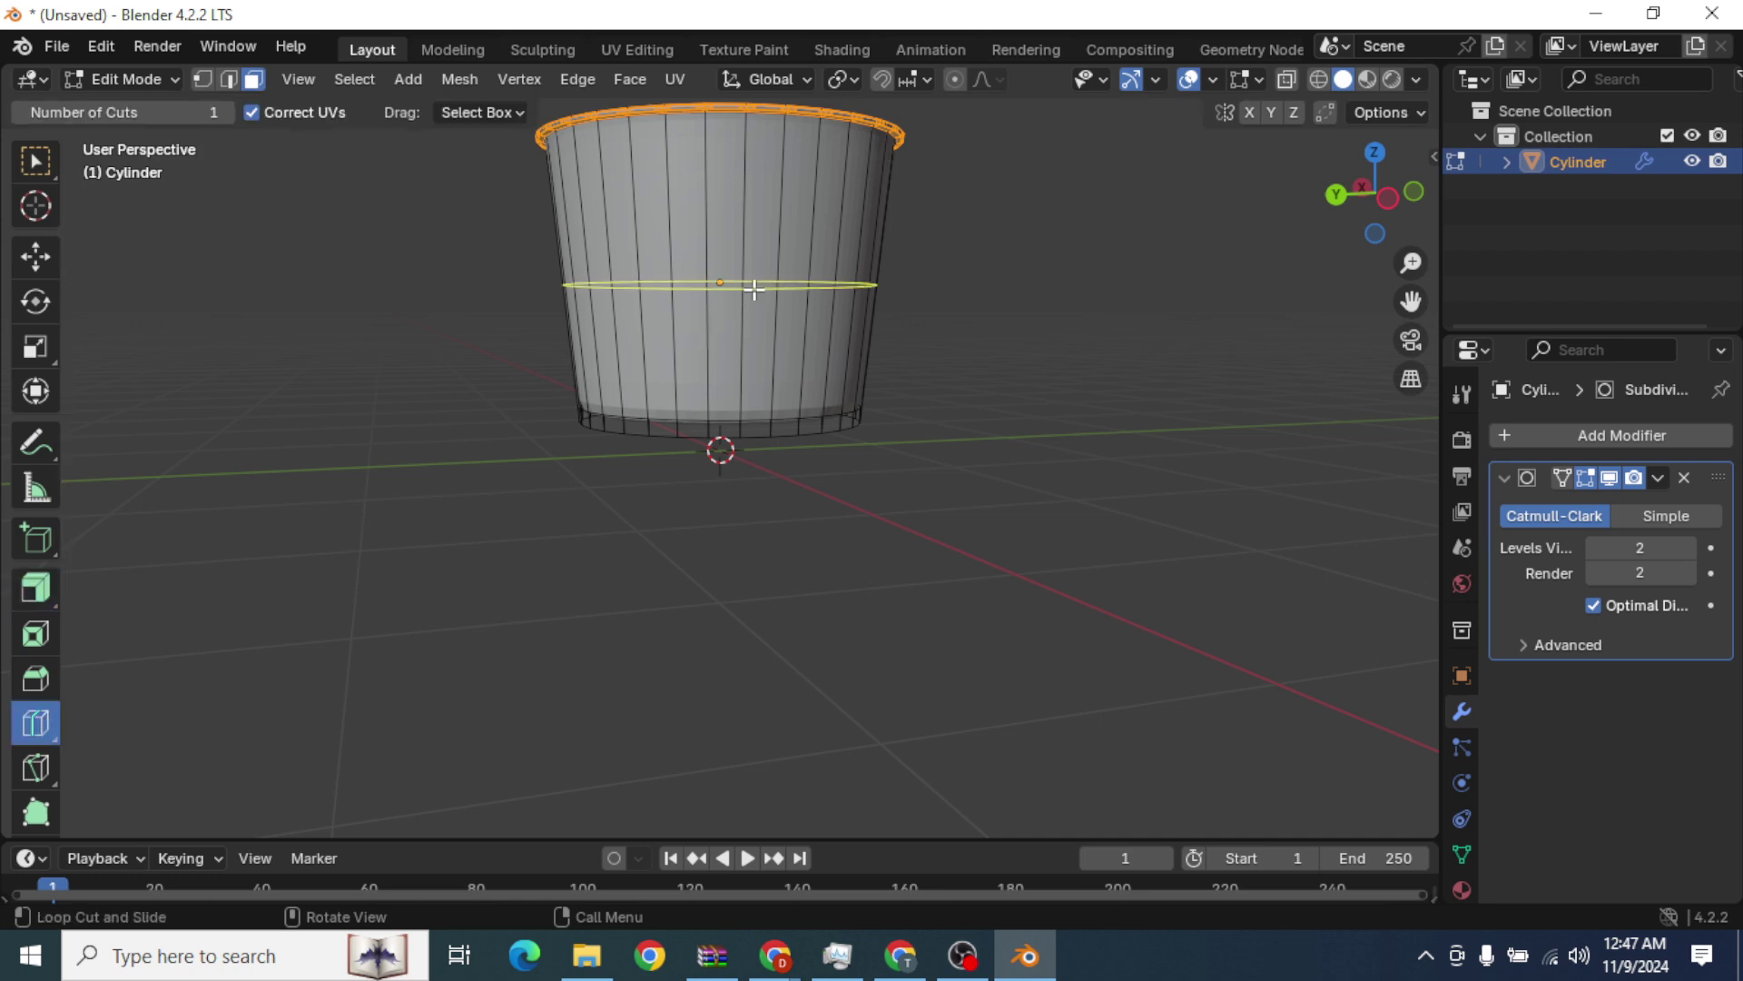
drag(754, 288, 823, 536)
Add loop cuts along the recessed base's side wall, slid fully to its inner and outer edges, plus one crosswise cut at factor 0.232.
middle_drag(868, 499, 858, 381)
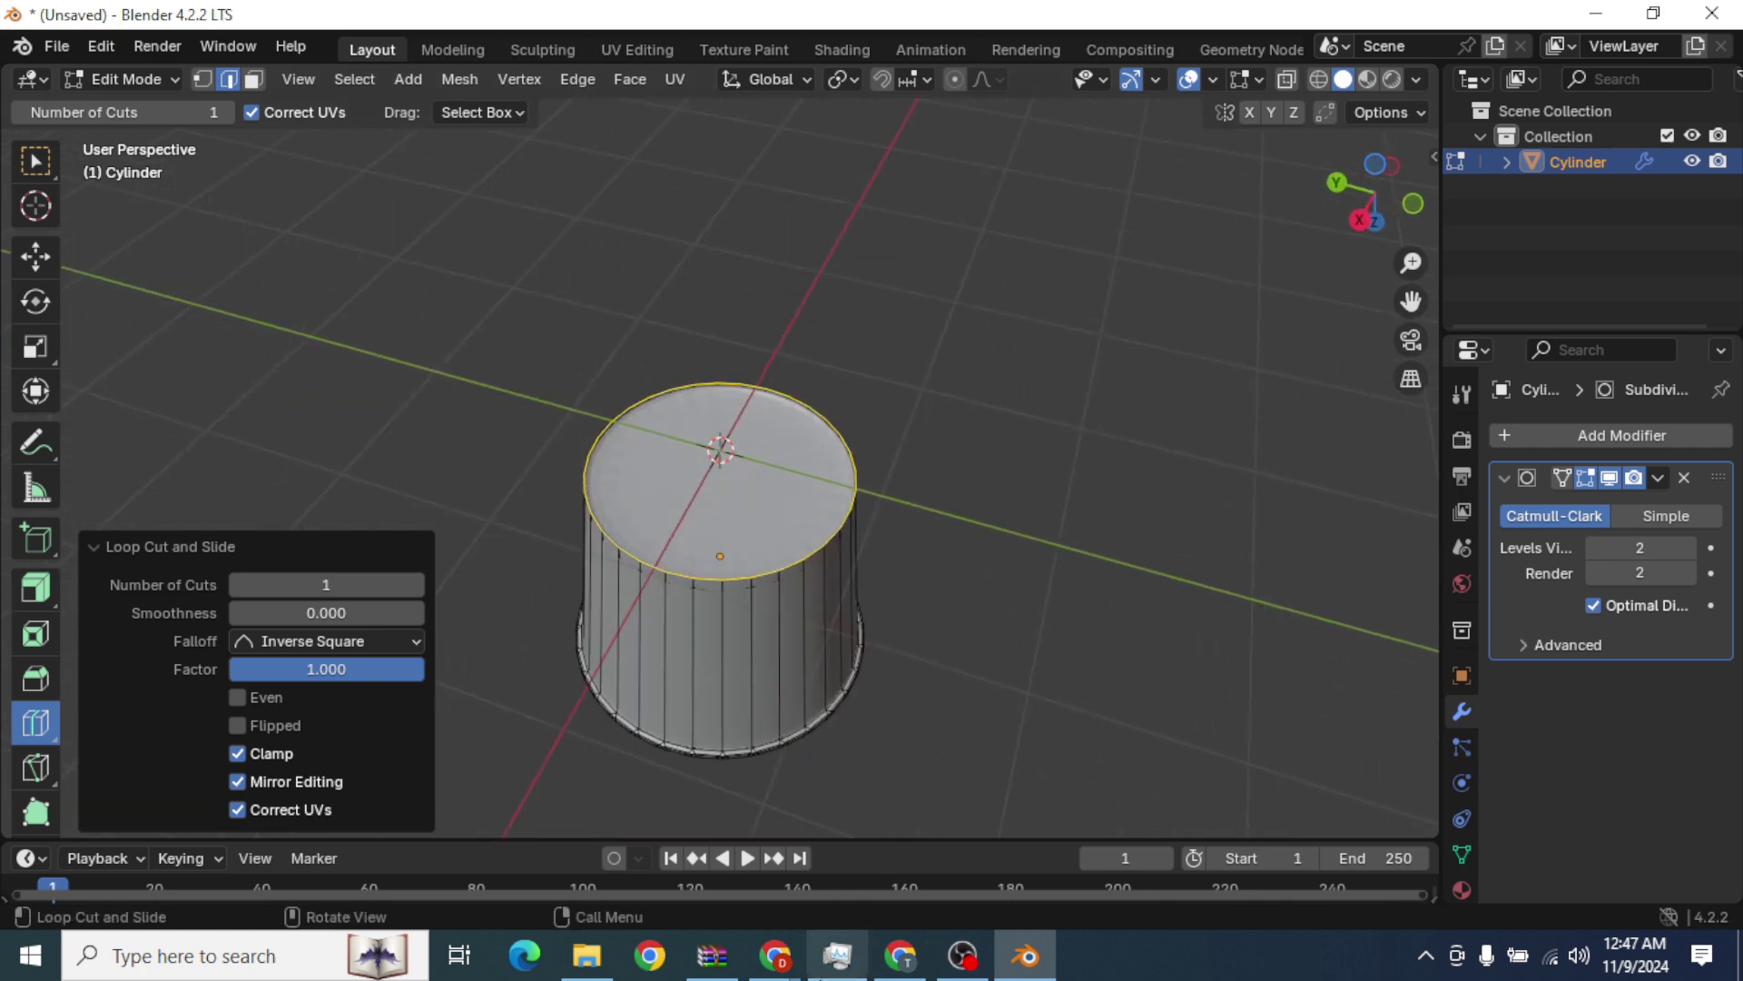
scroll(794, 728, up, 5)
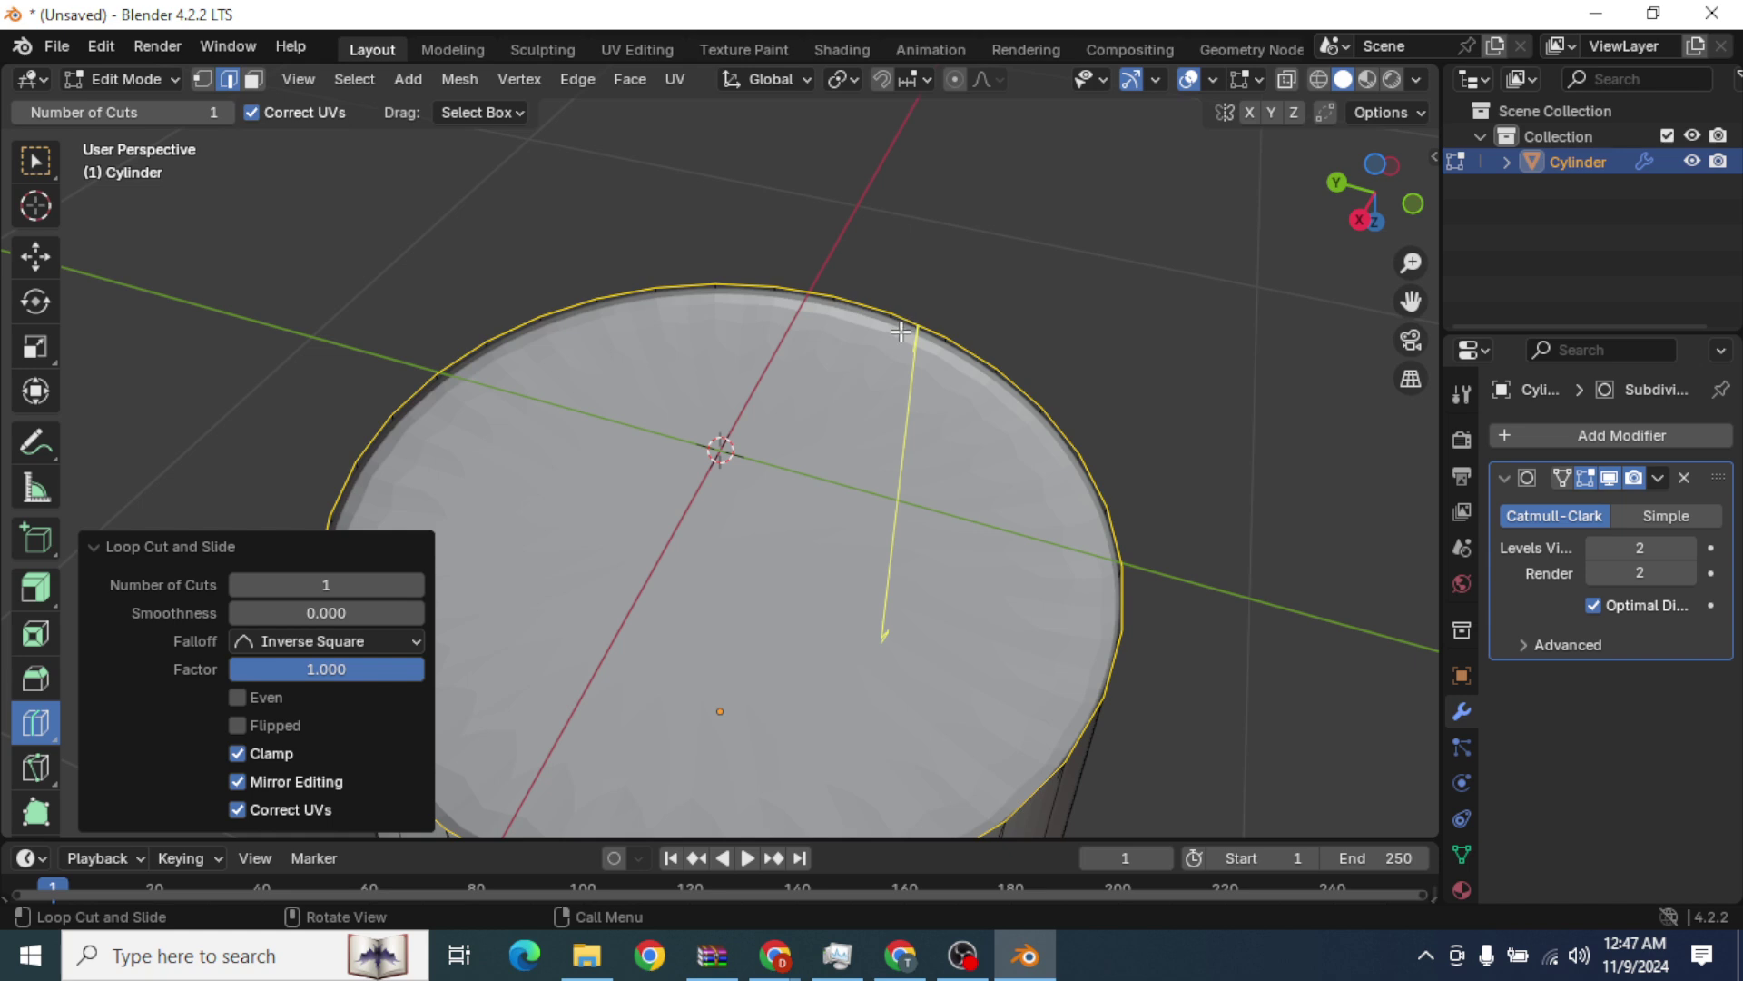
drag(887, 368, 895, 400)
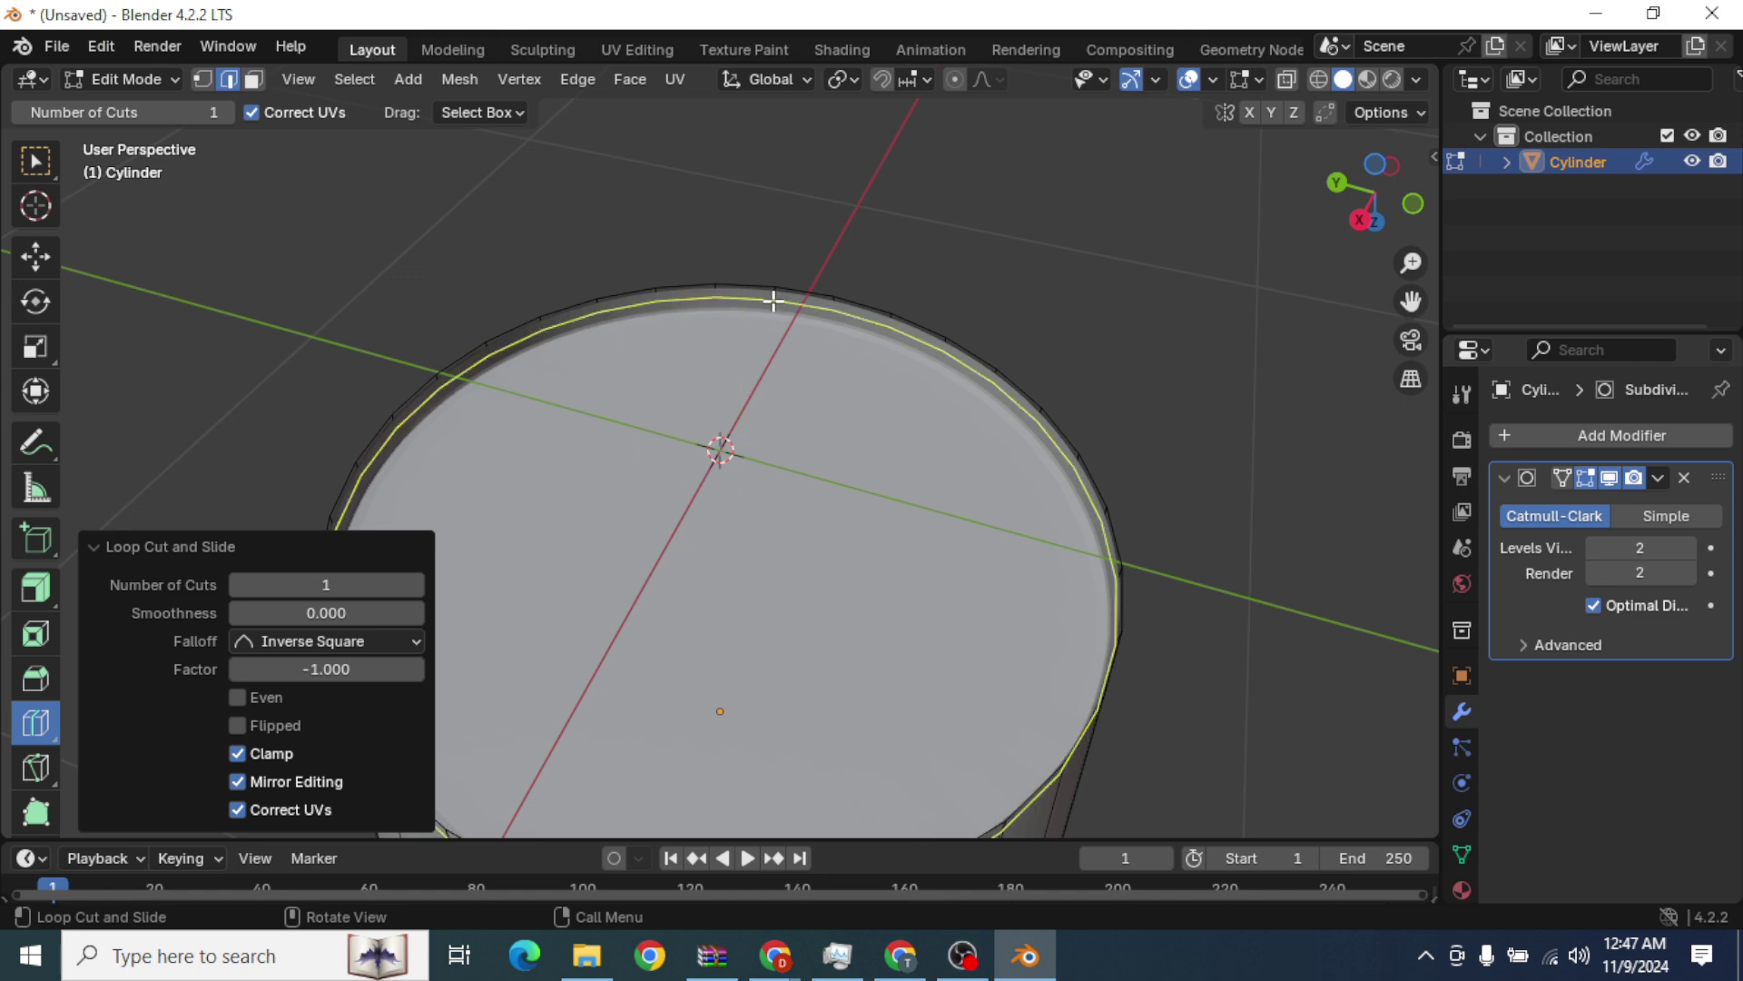
drag(780, 320, 782, 346)
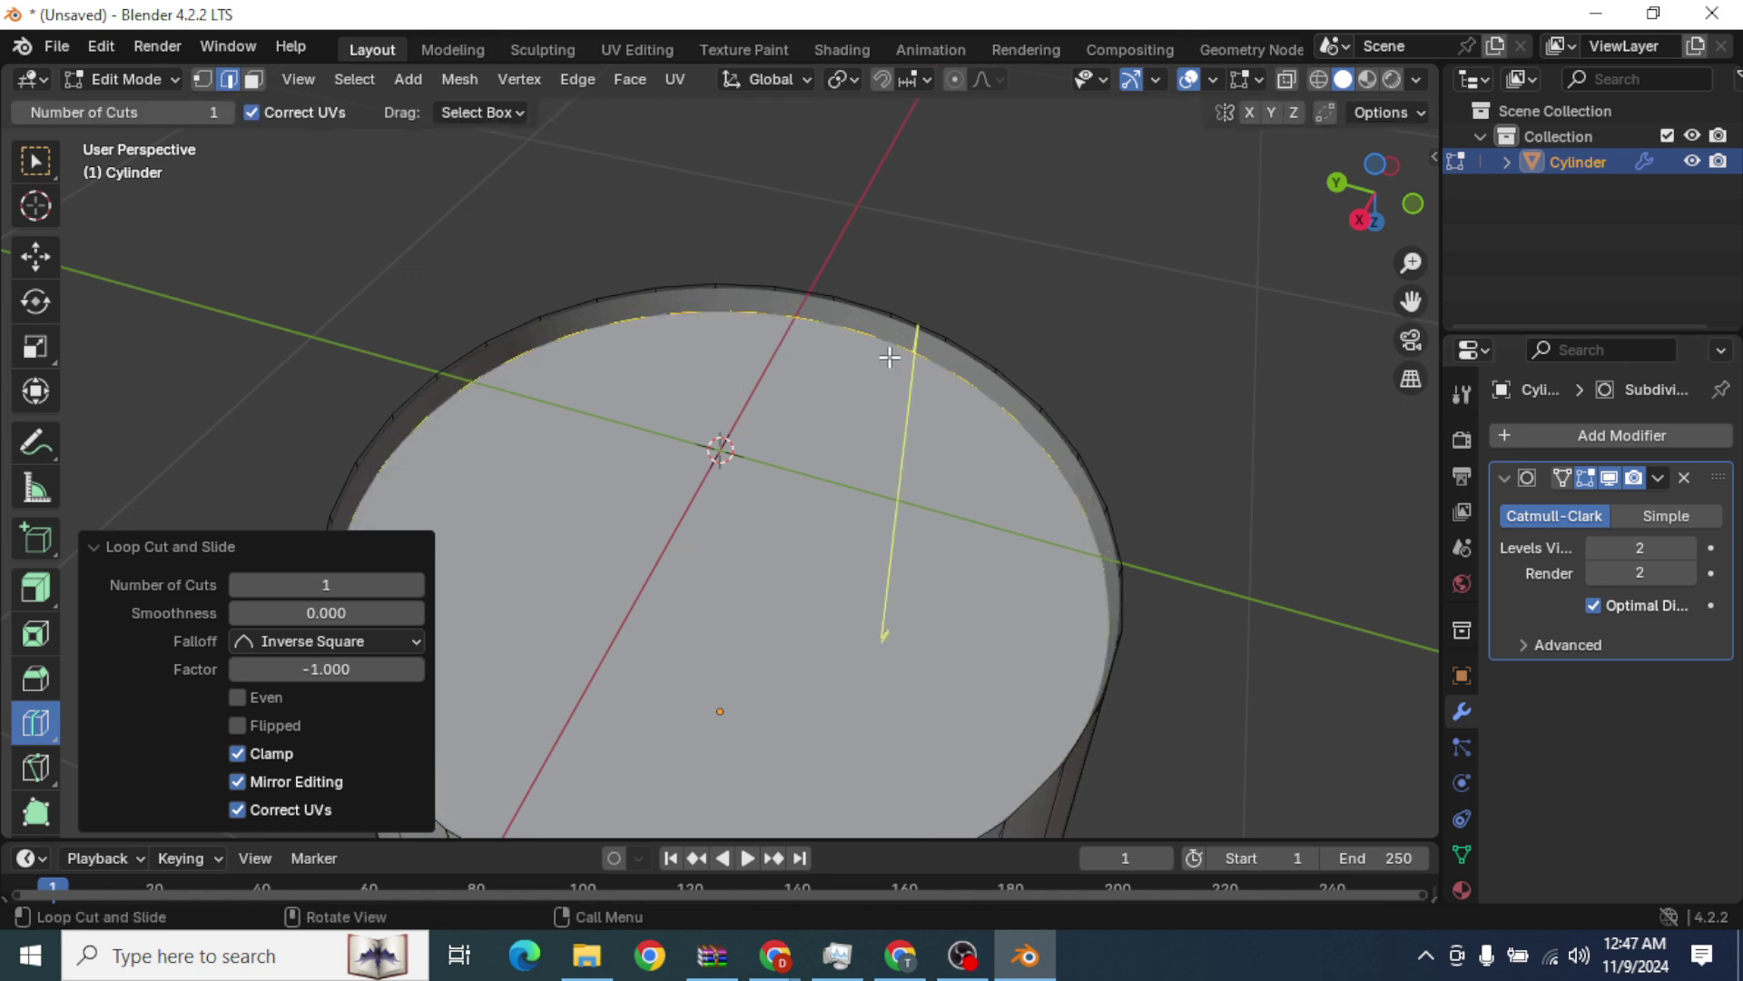
drag(864, 303, 926, 316)
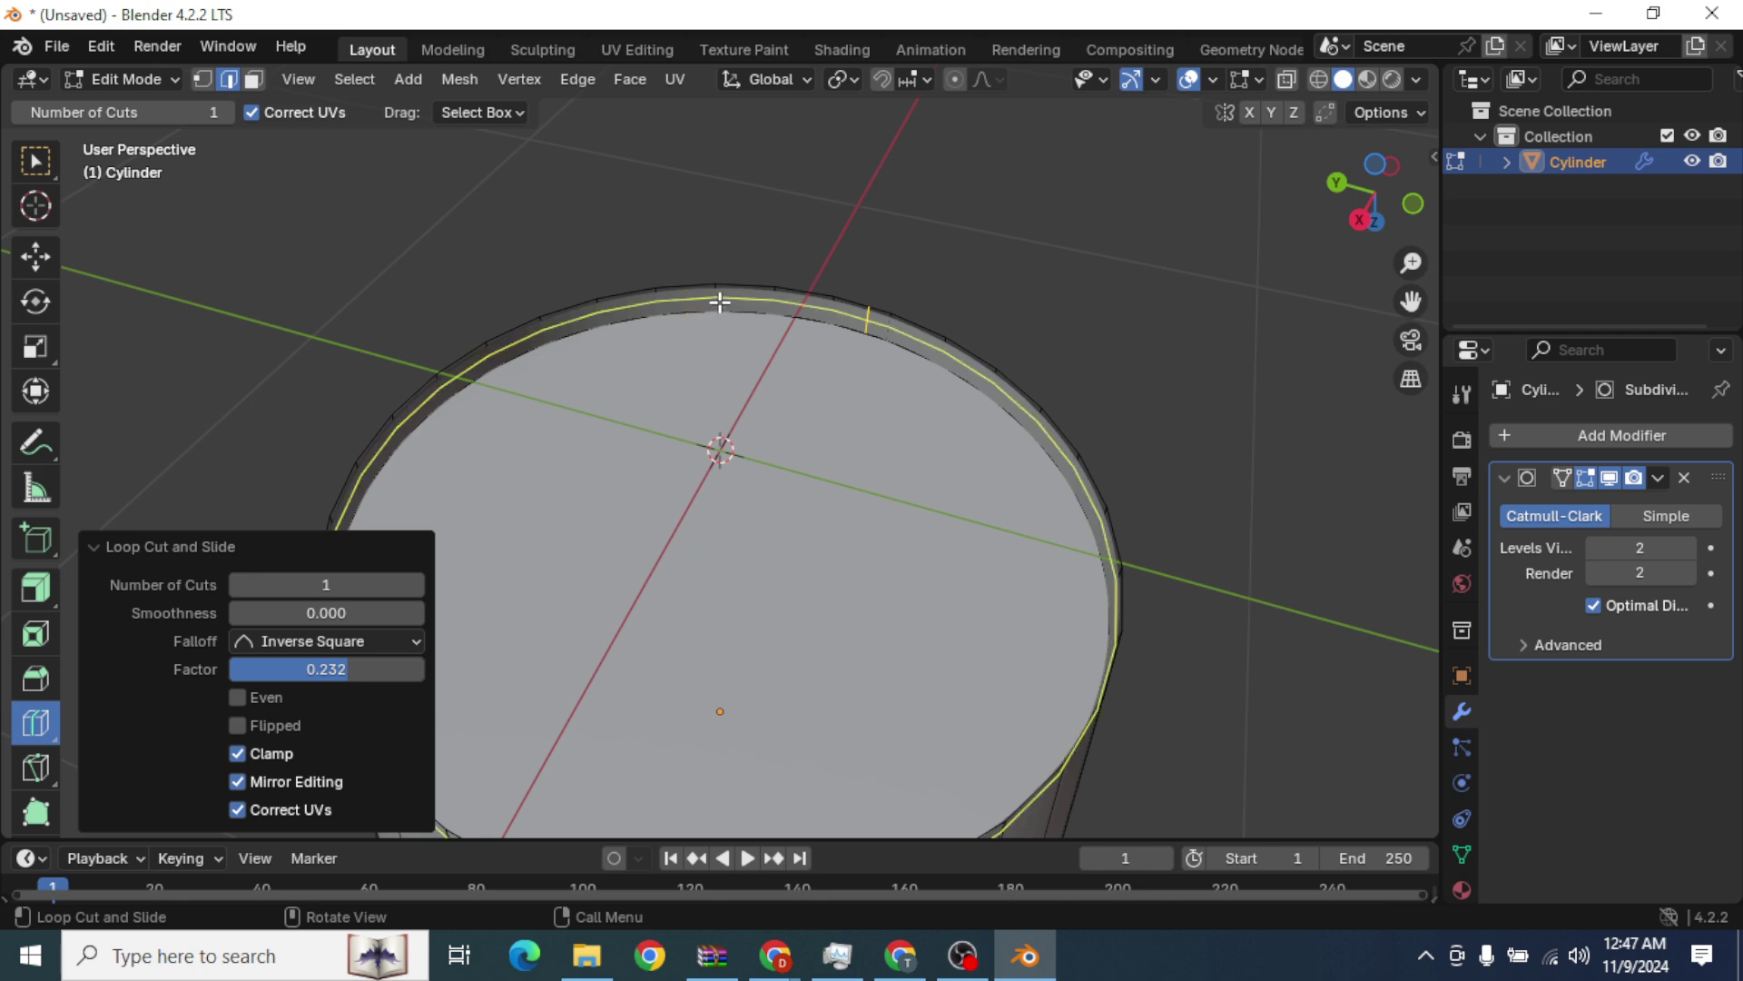
drag(718, 292, 836, 233)
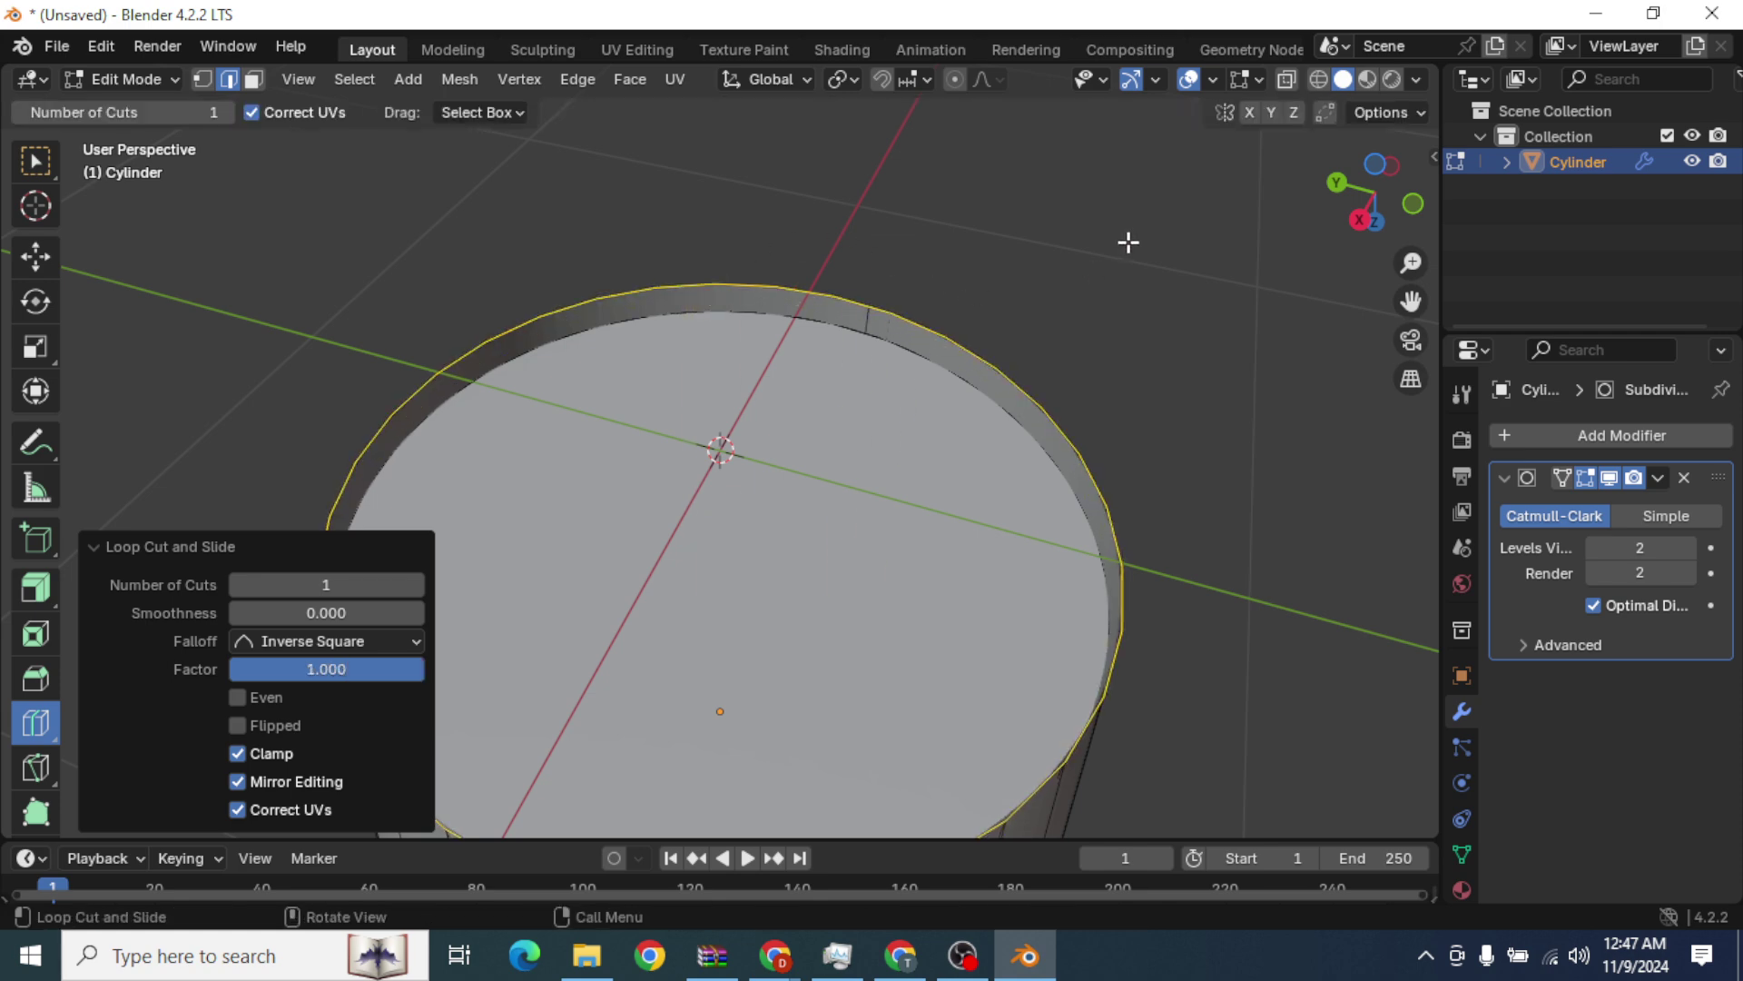
Add two more loop cuts around the cup wall, sliding each fully up to the rim at factor -1.000.
middle_drag(1128, 241, 1093, 409)
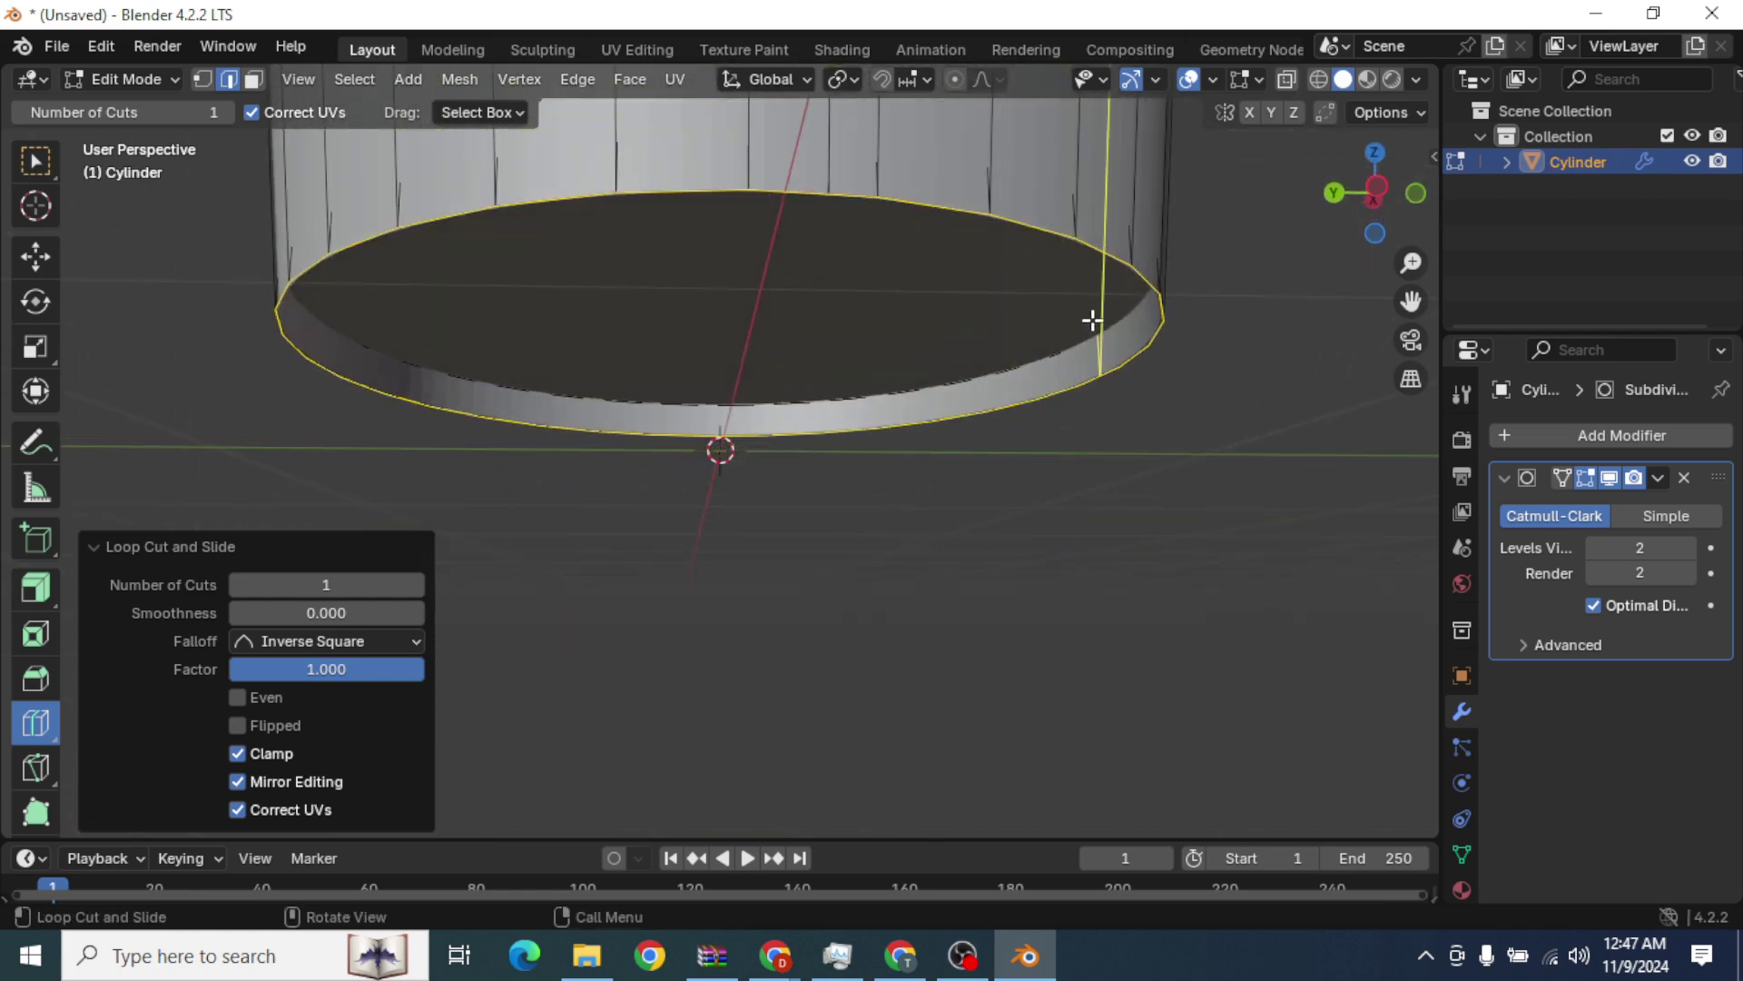
middle_drag(1143, 346, 969, 350)
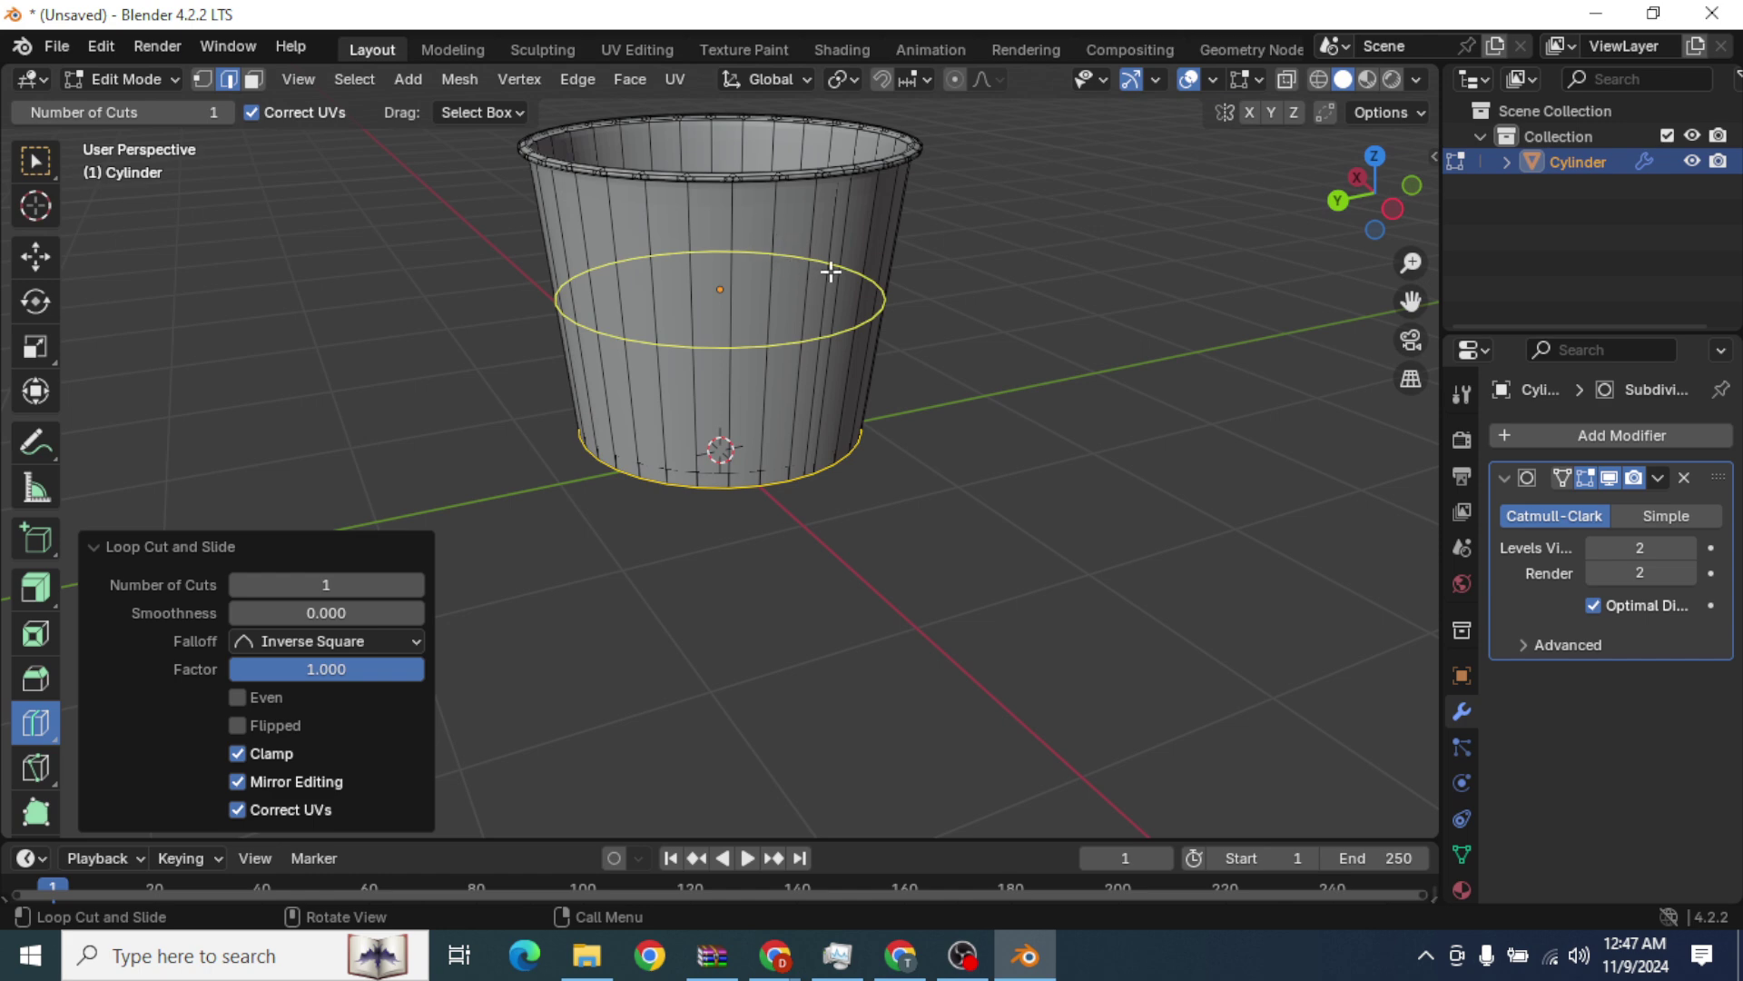
drag(831, 271, 894, 114)
middle_drag(996, 226, 1066, 354)
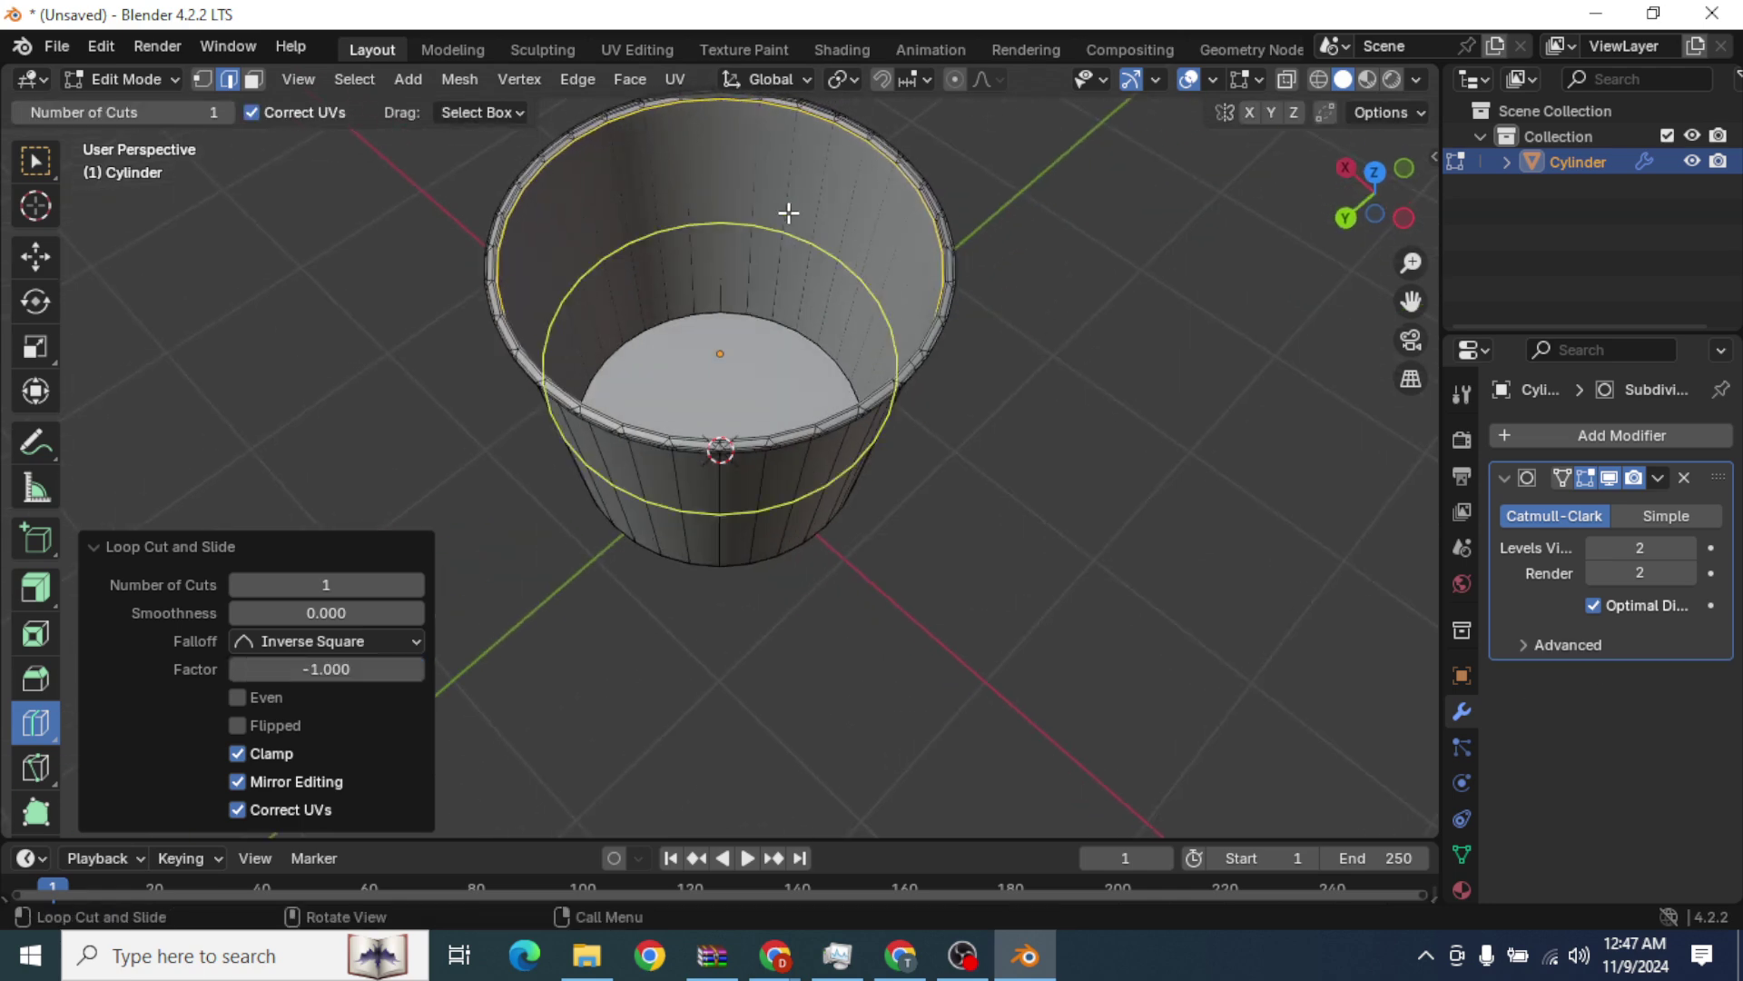
drag(805, 285, 821, 138)
scroll(975, 598, down, 3)
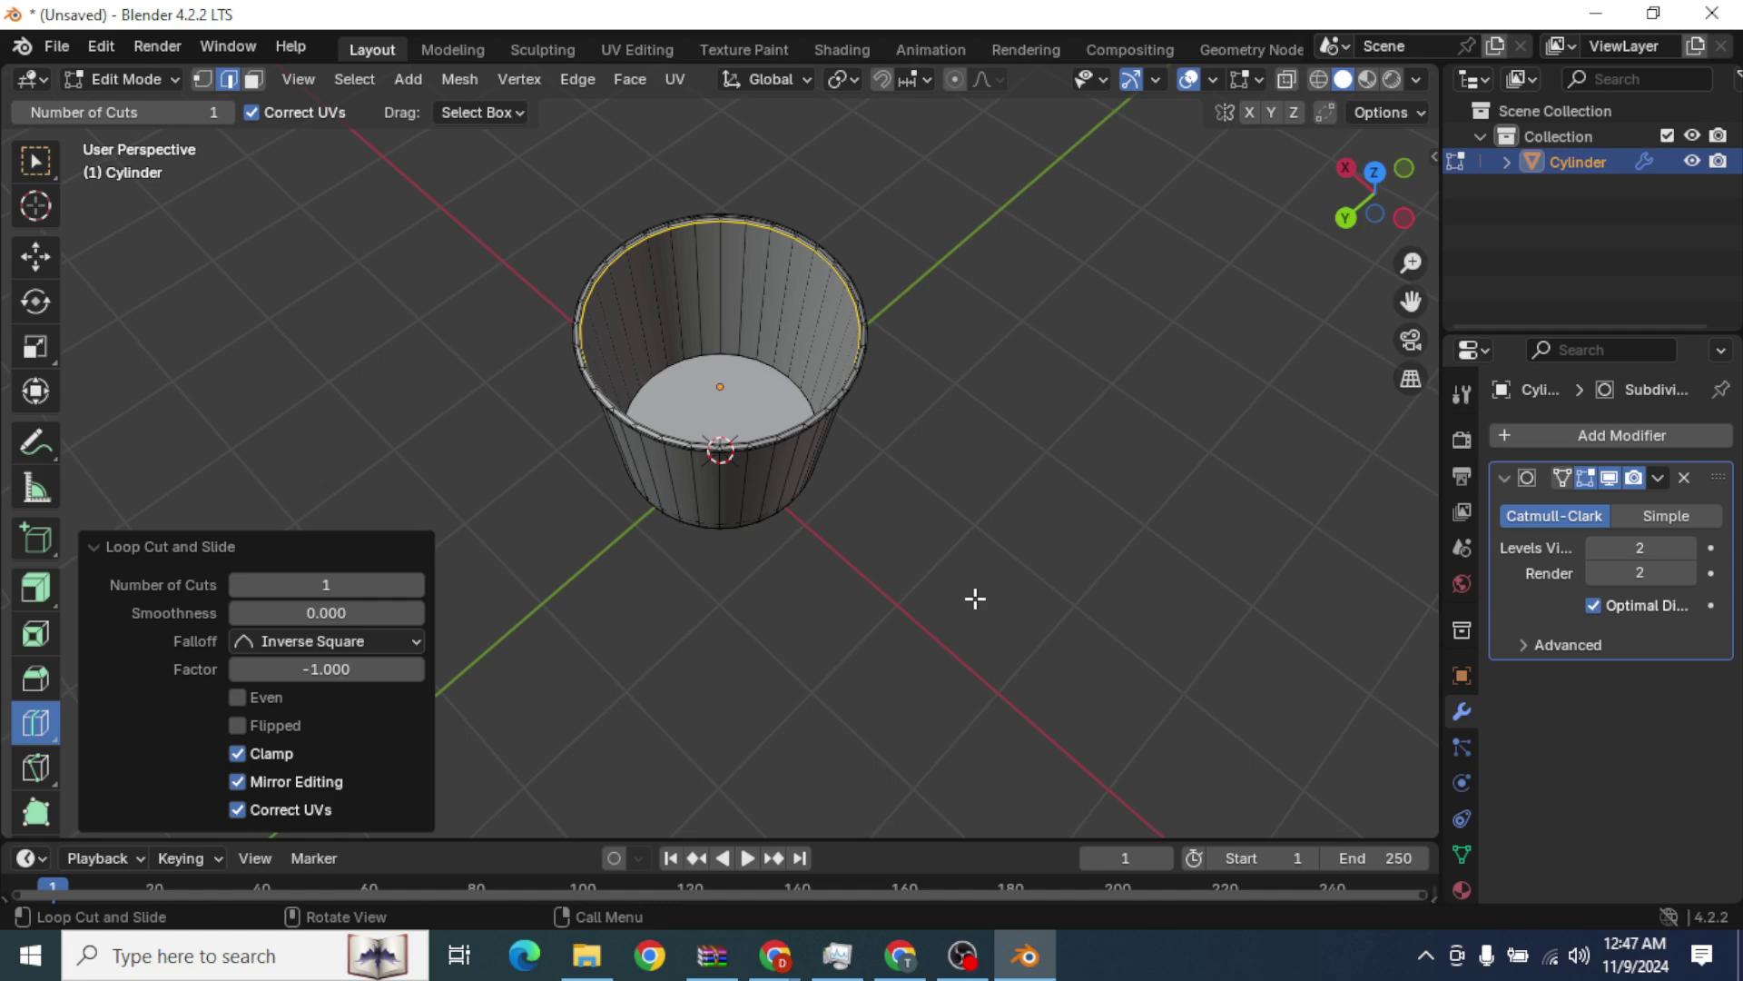
Return to Object Mode and inspect how the subdivided cup's bottom edge and rim hold their shape.
click(145, 79)
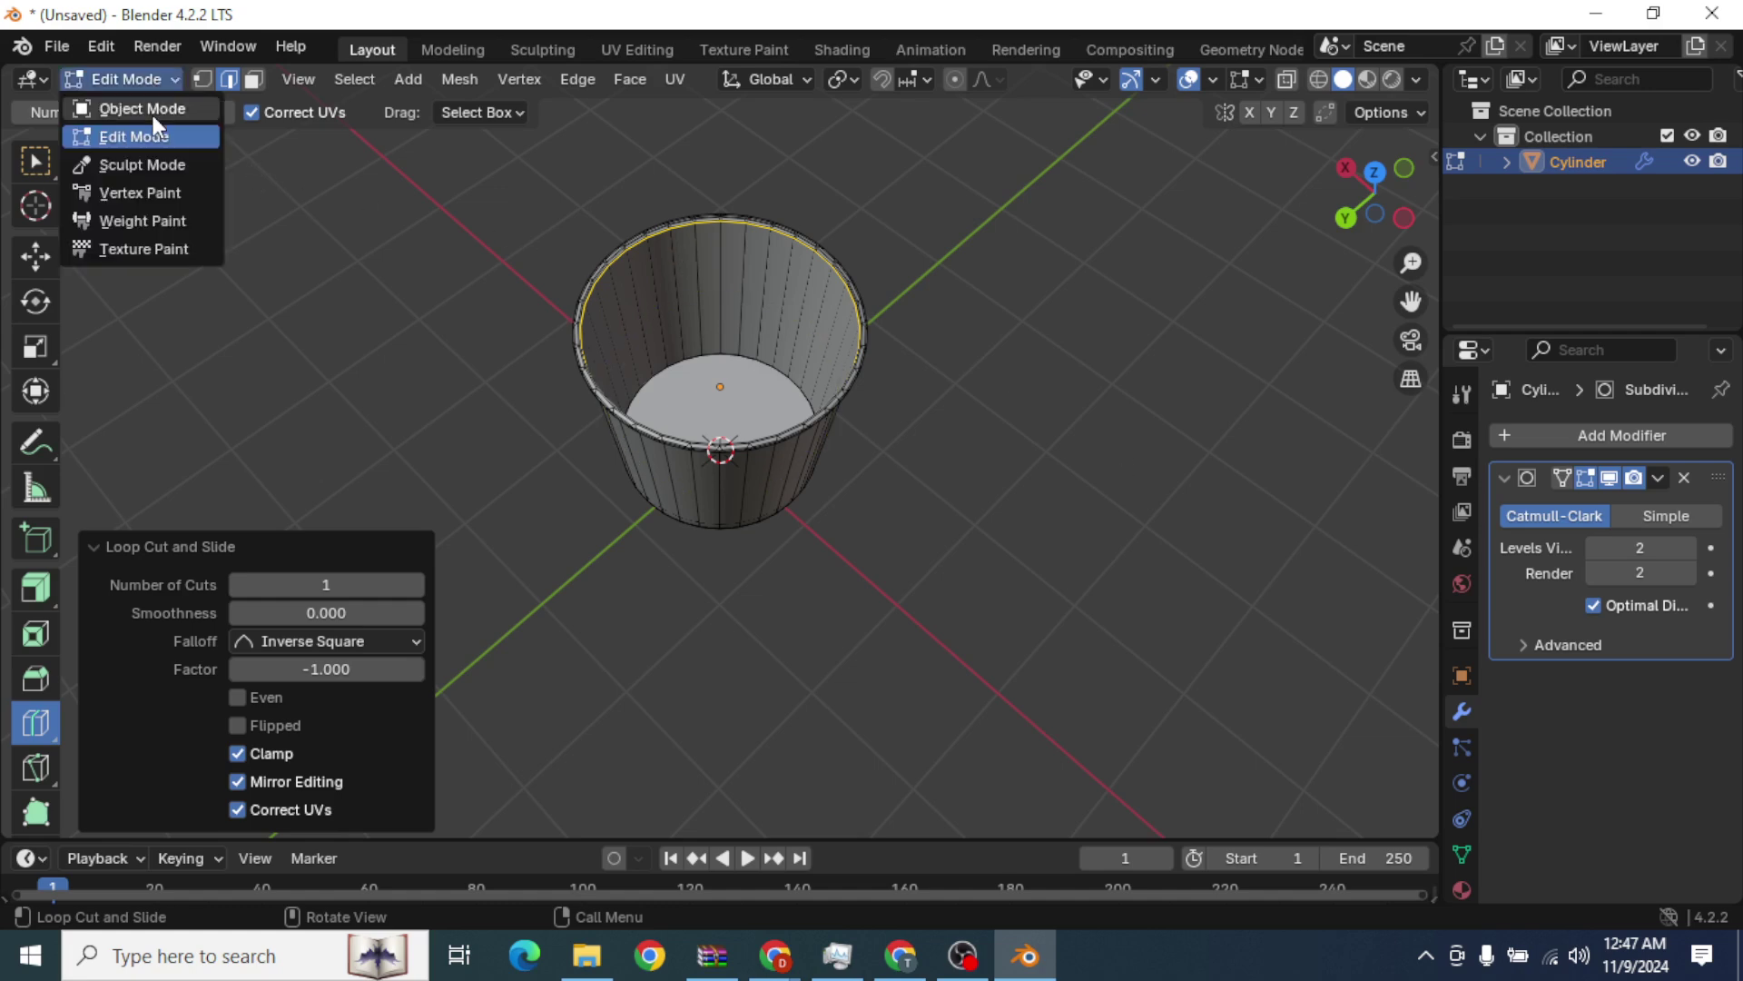
click(152, 116)
middle_drag(999, 504, 1155, 447)
middle_drag(1043, 417, 1143, 362)
scroll(863, 397, up, 5)
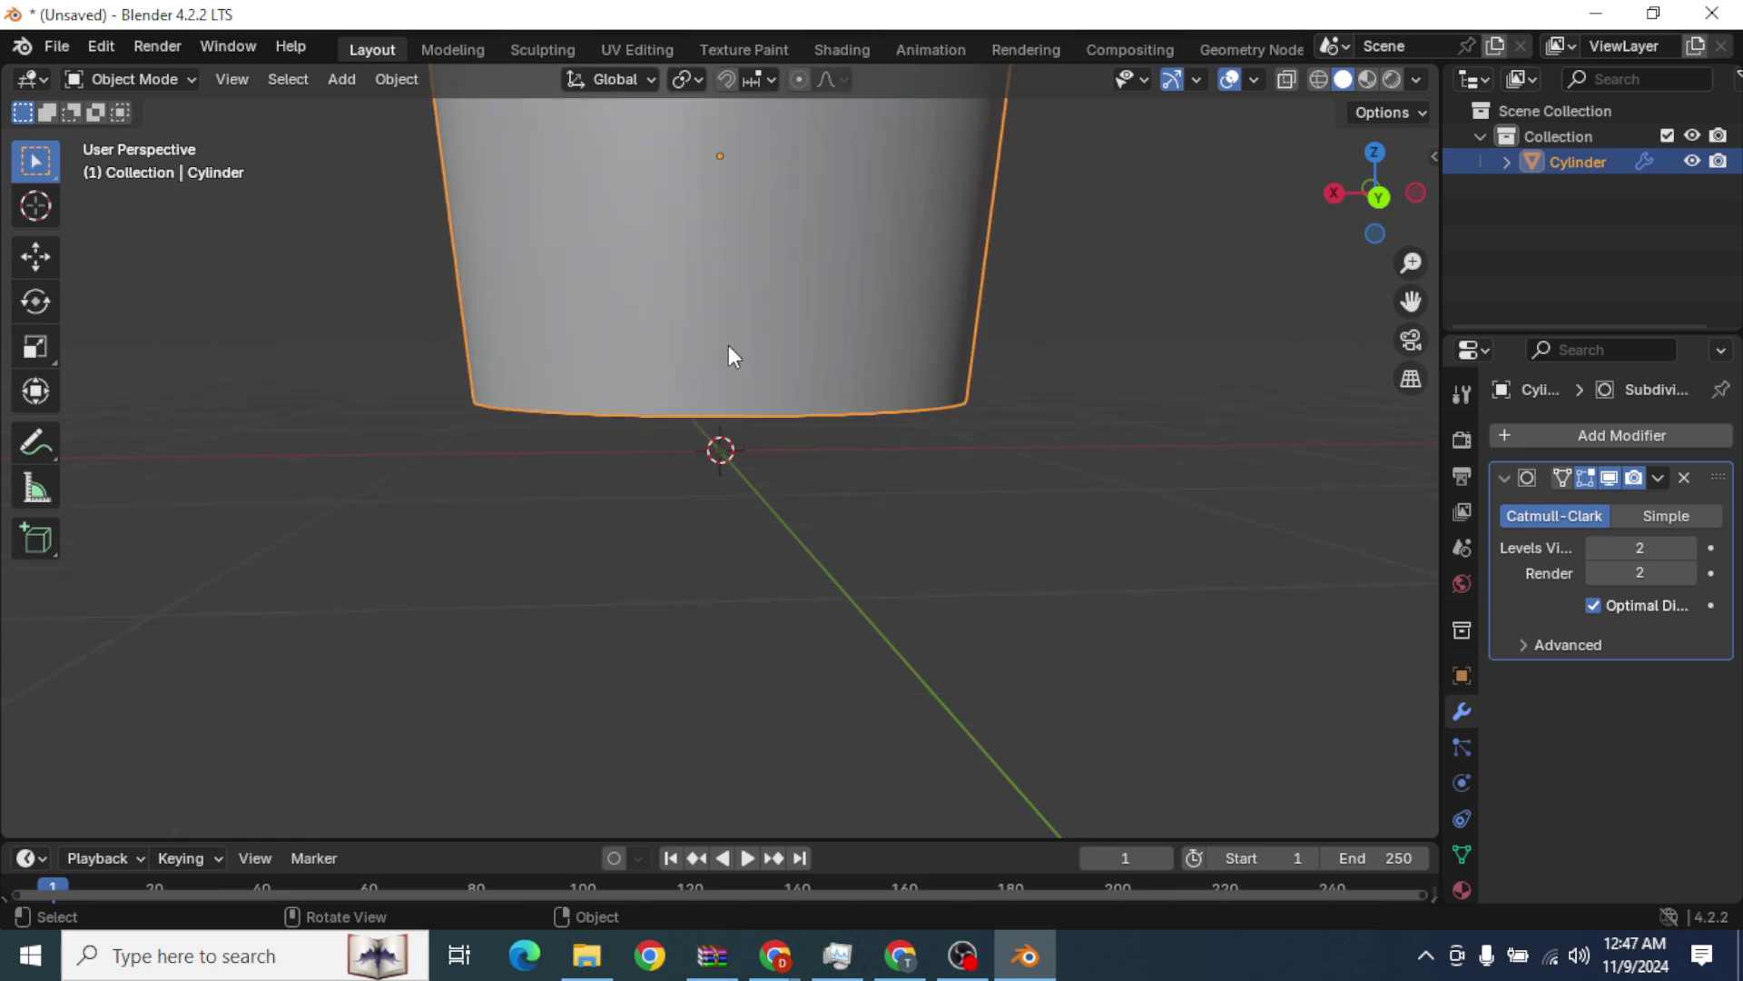
middle_drag(729, 347, 776, 459)
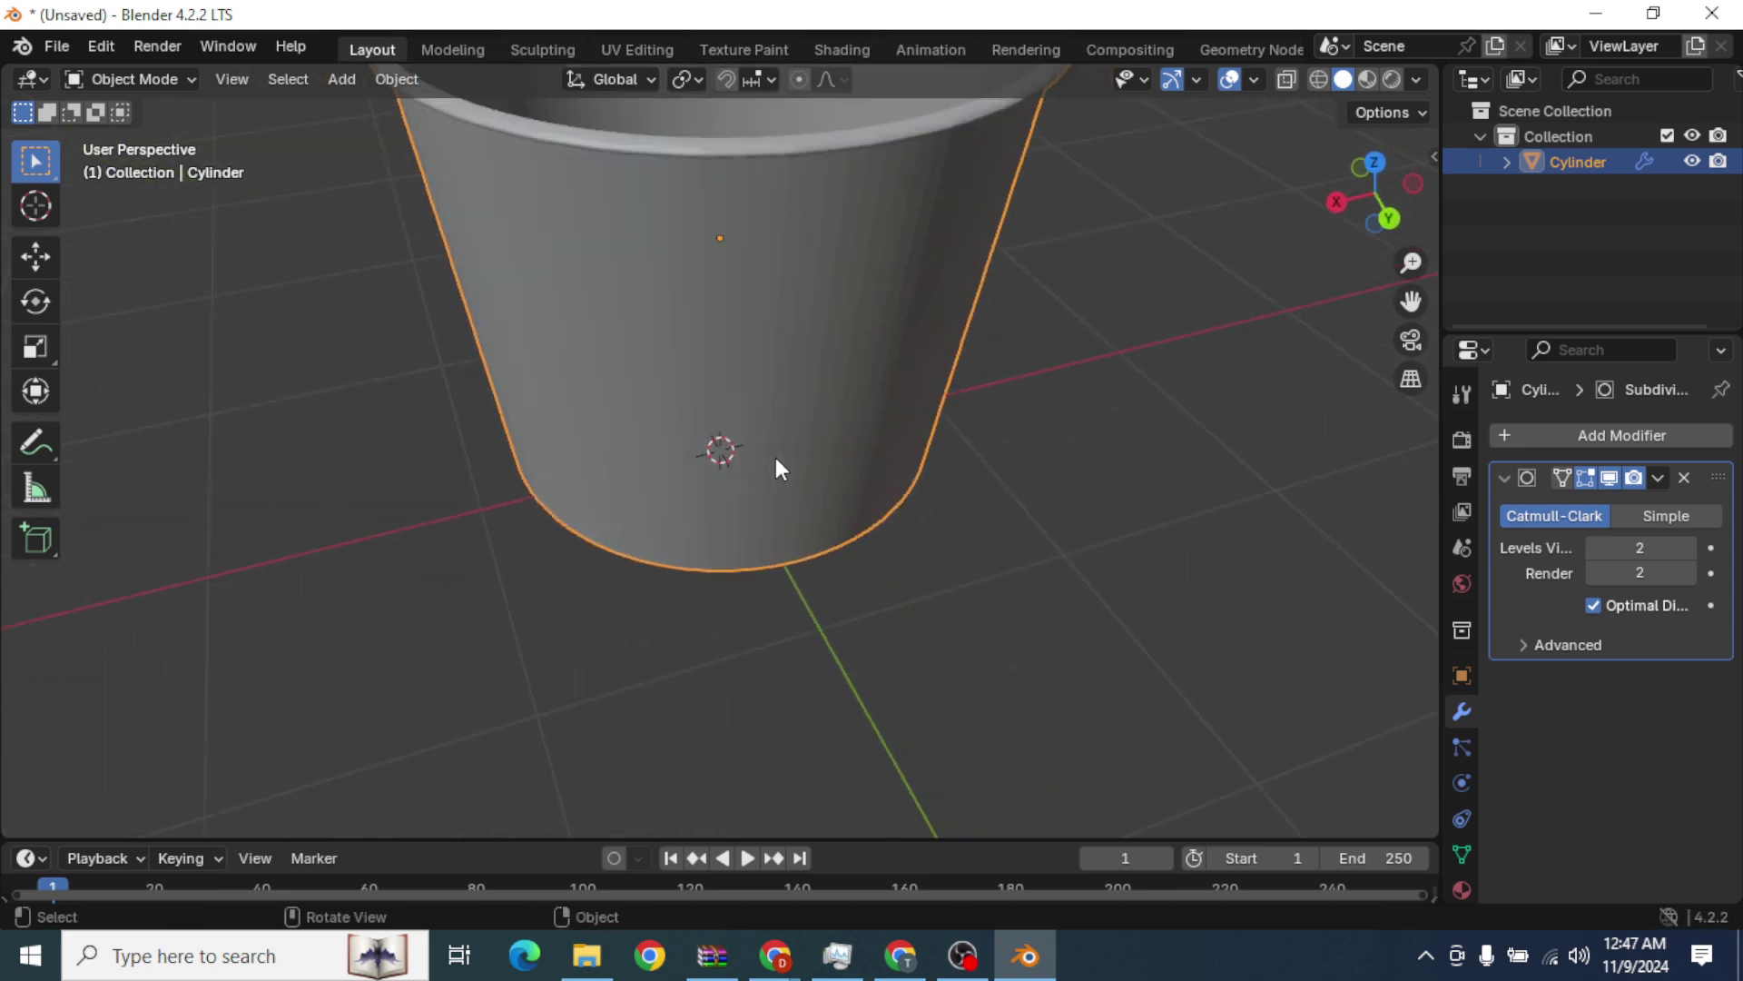
scroll(790, 482, down, 1)
Apply Shade Smooth to the cup with sharp edges kept, and check its surface from several angles.
right_click(797, 324)
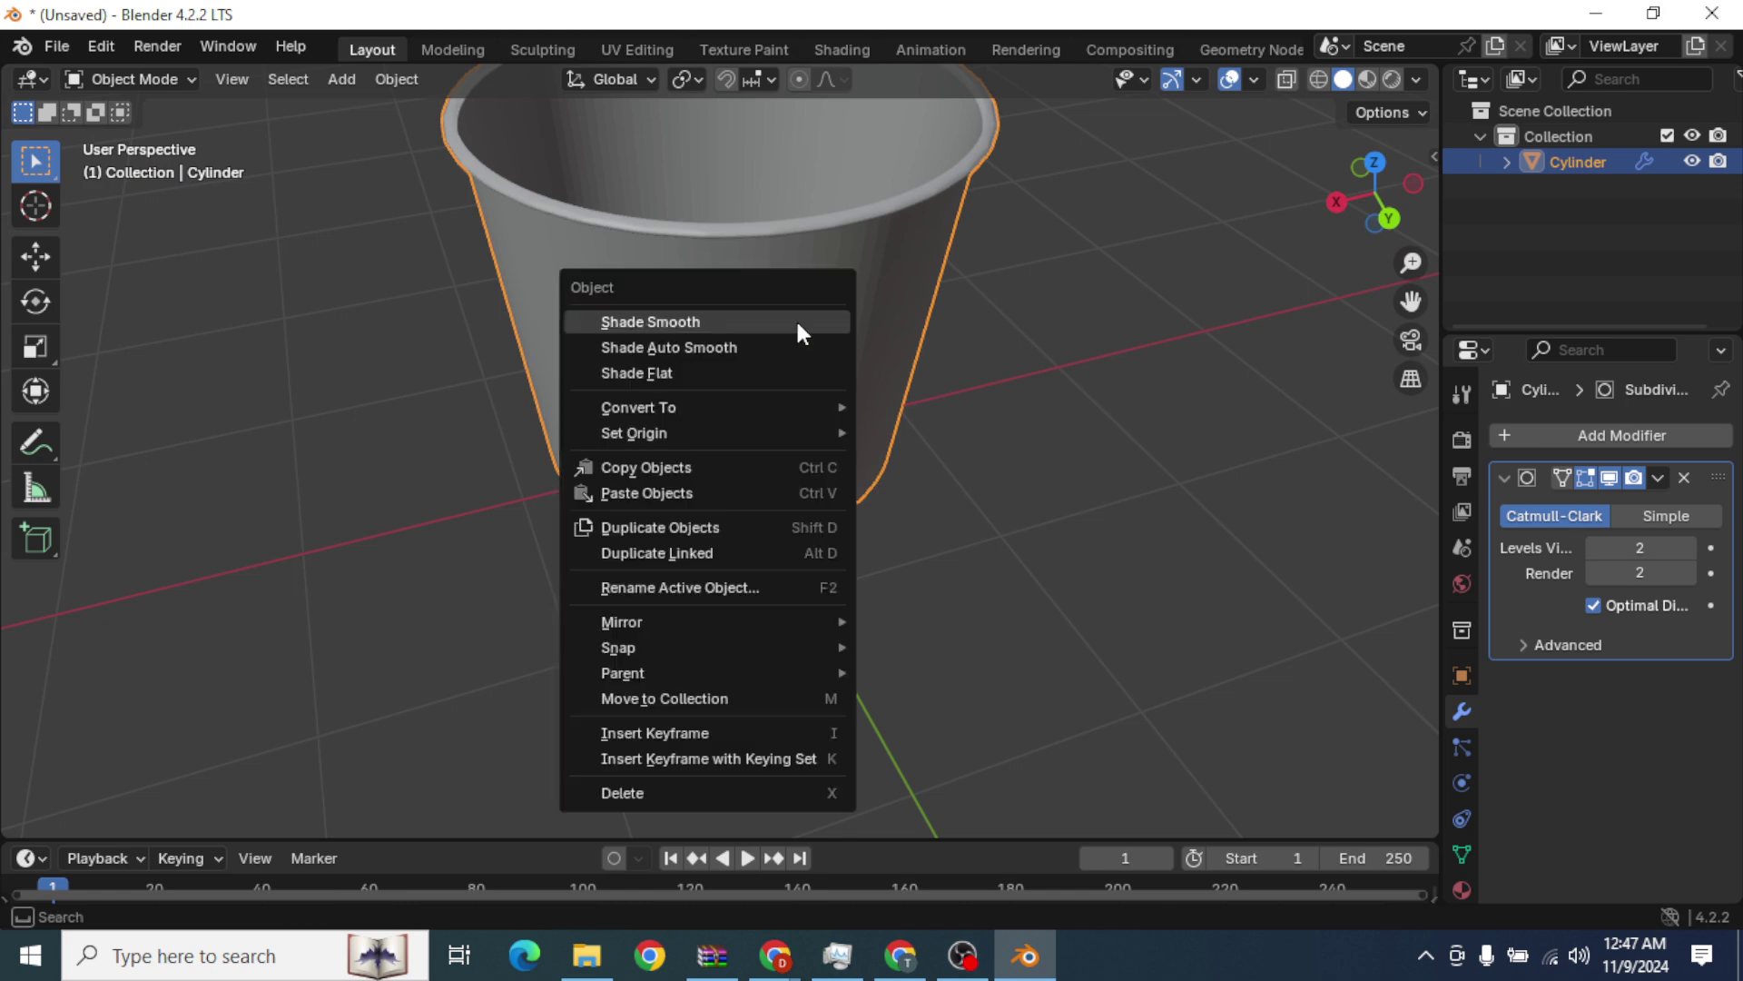
click(700, 324)
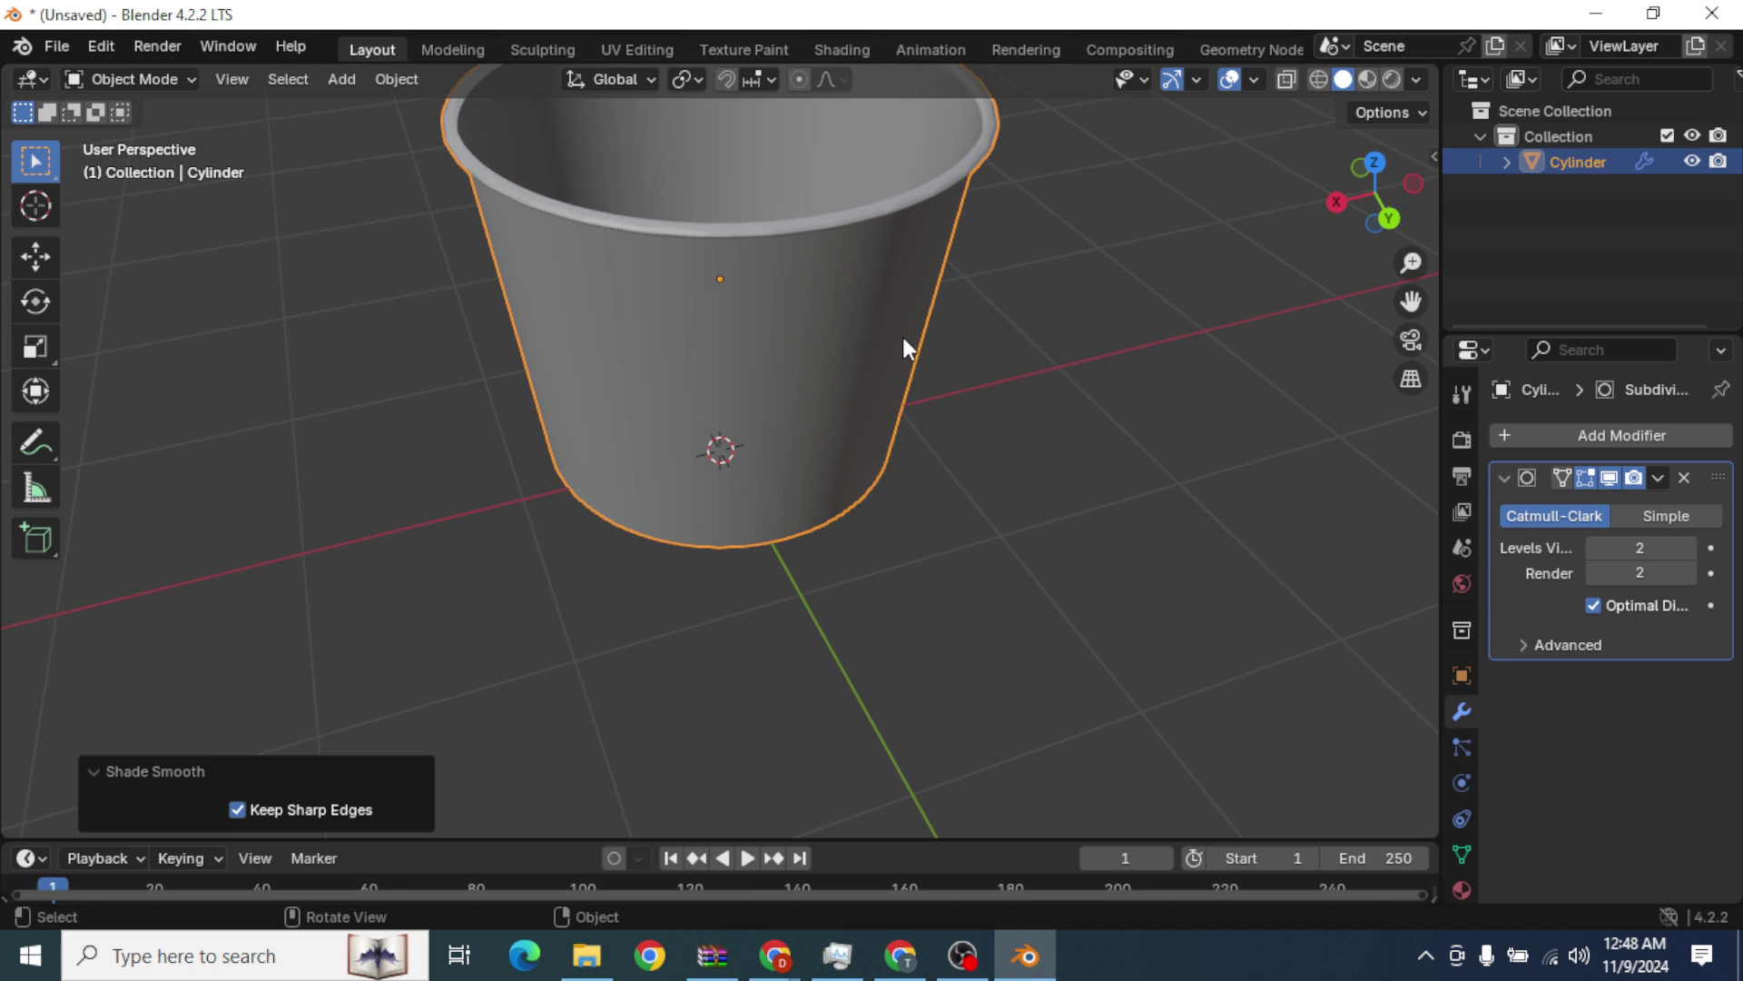
scroll(903, 341, down, 1)
middle_drag(903, 342, 790, 316)
scroll(782, 311, up, 2)
scroll(922, 377, down, 3)
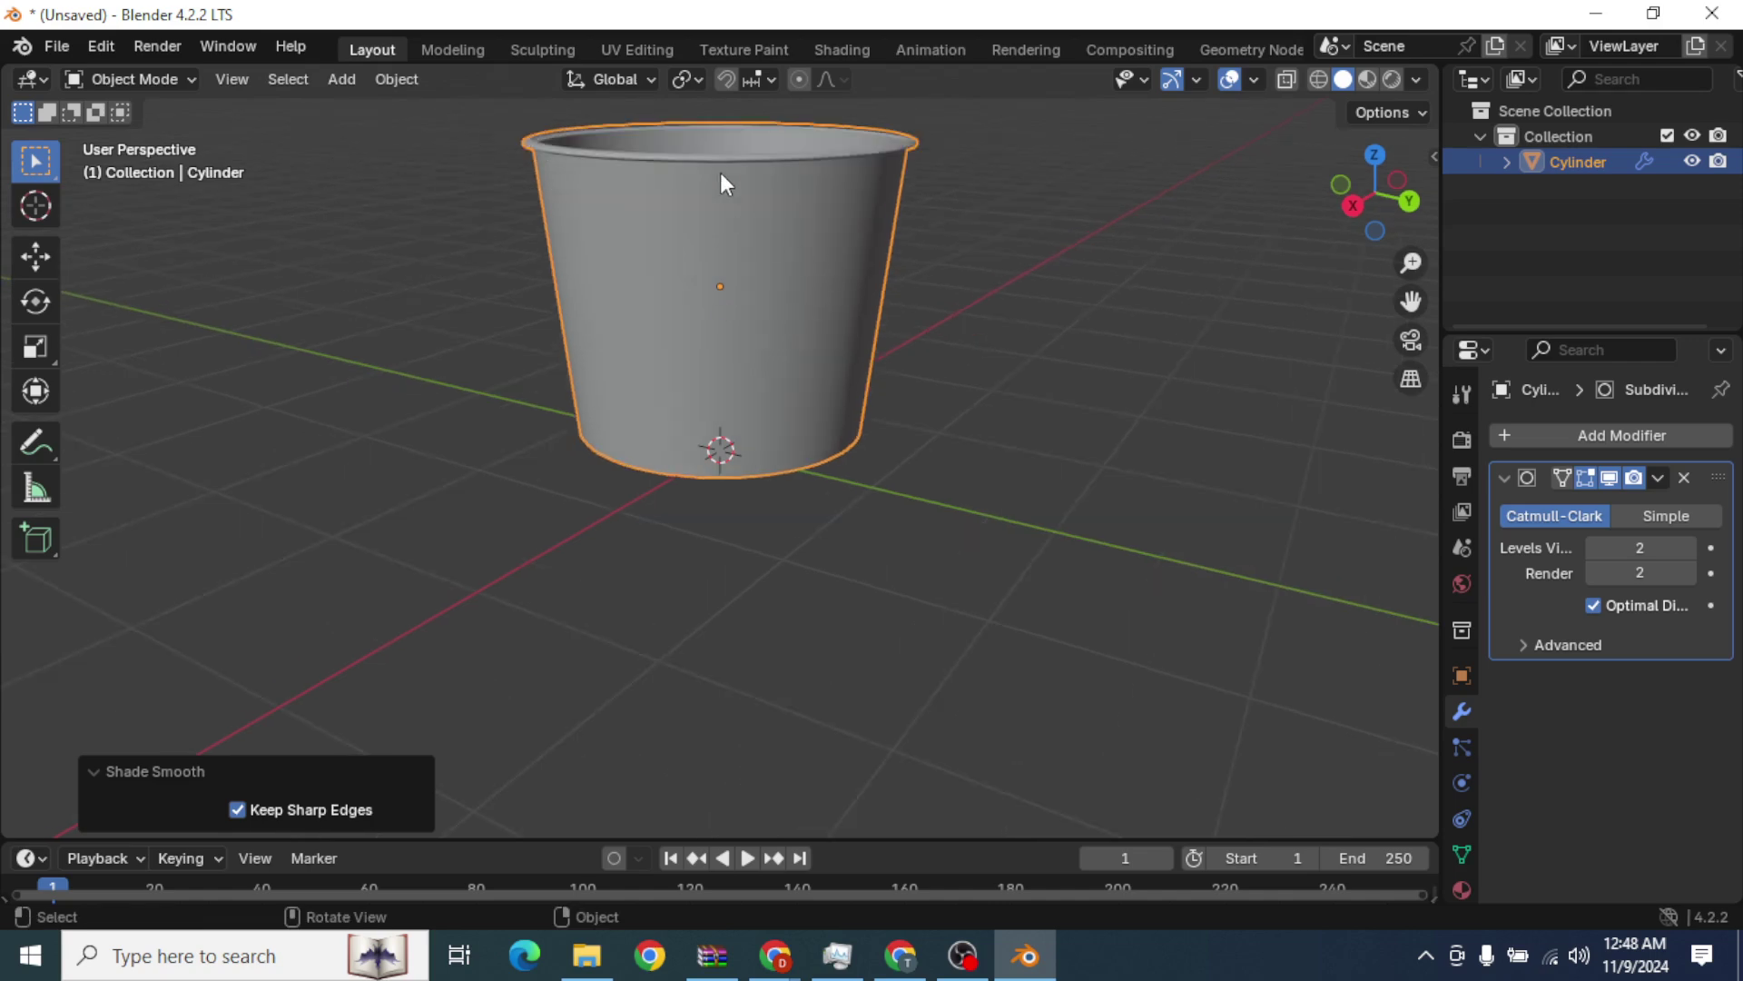
middle_drag(838, 246, 878, 293)
scroll(875, 279, down, 2)
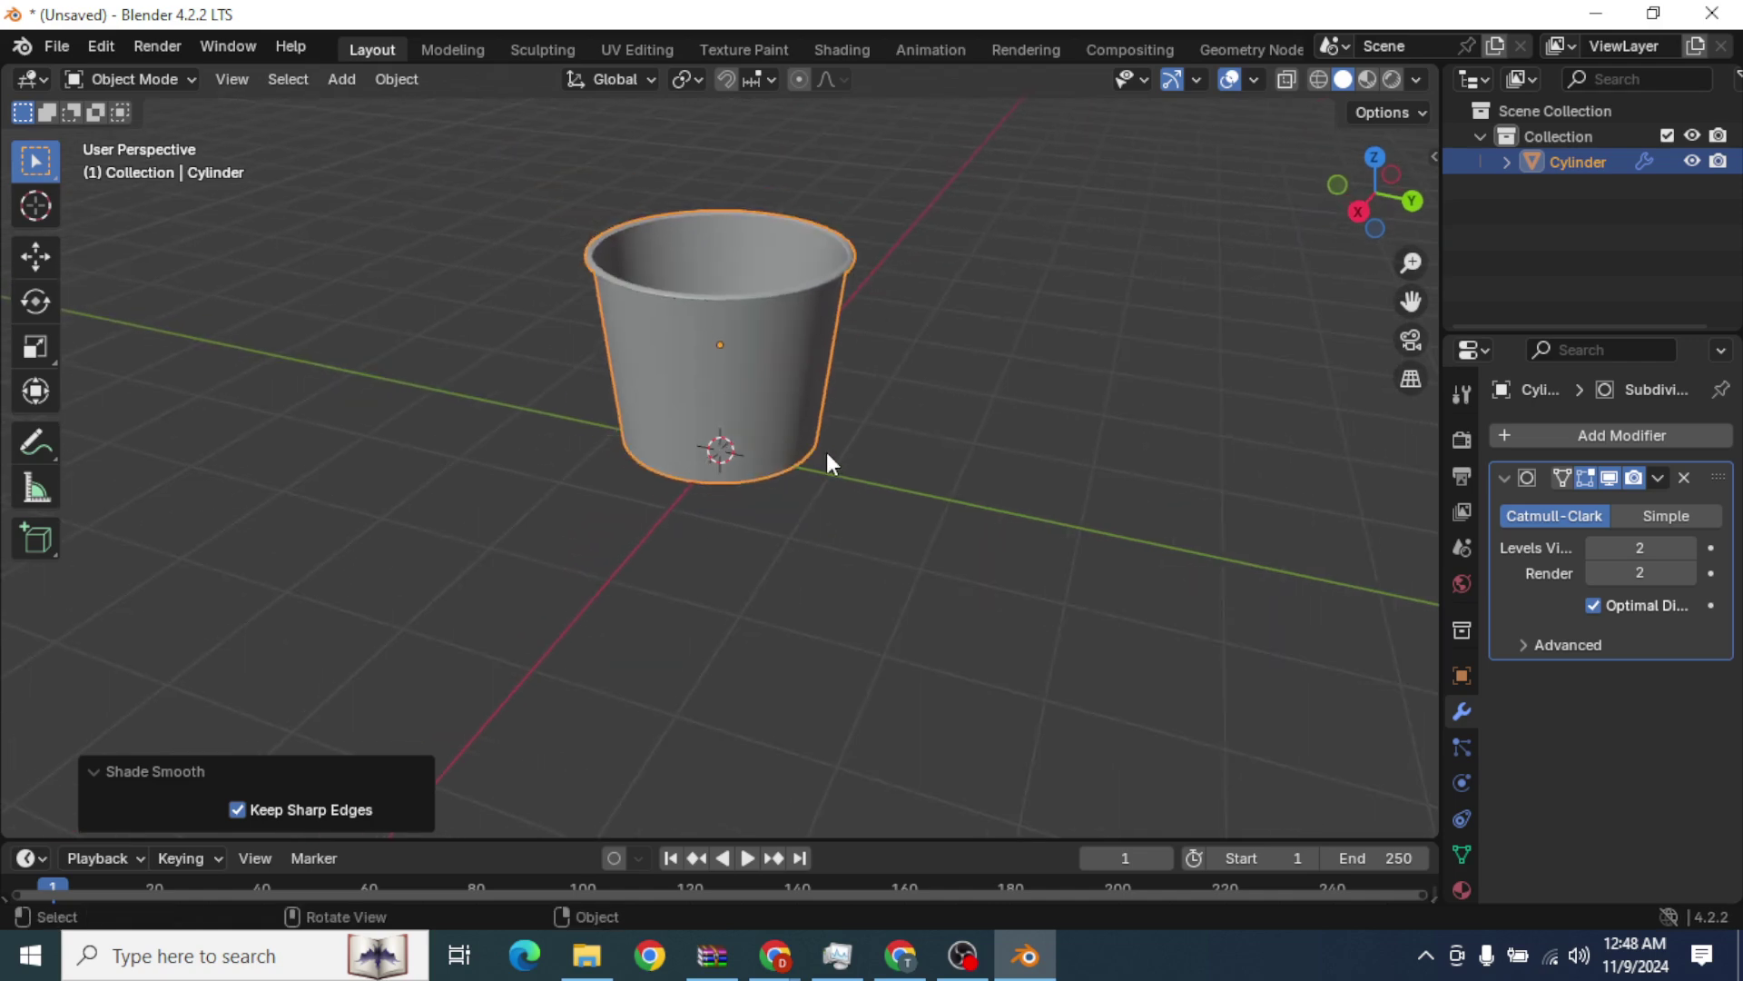